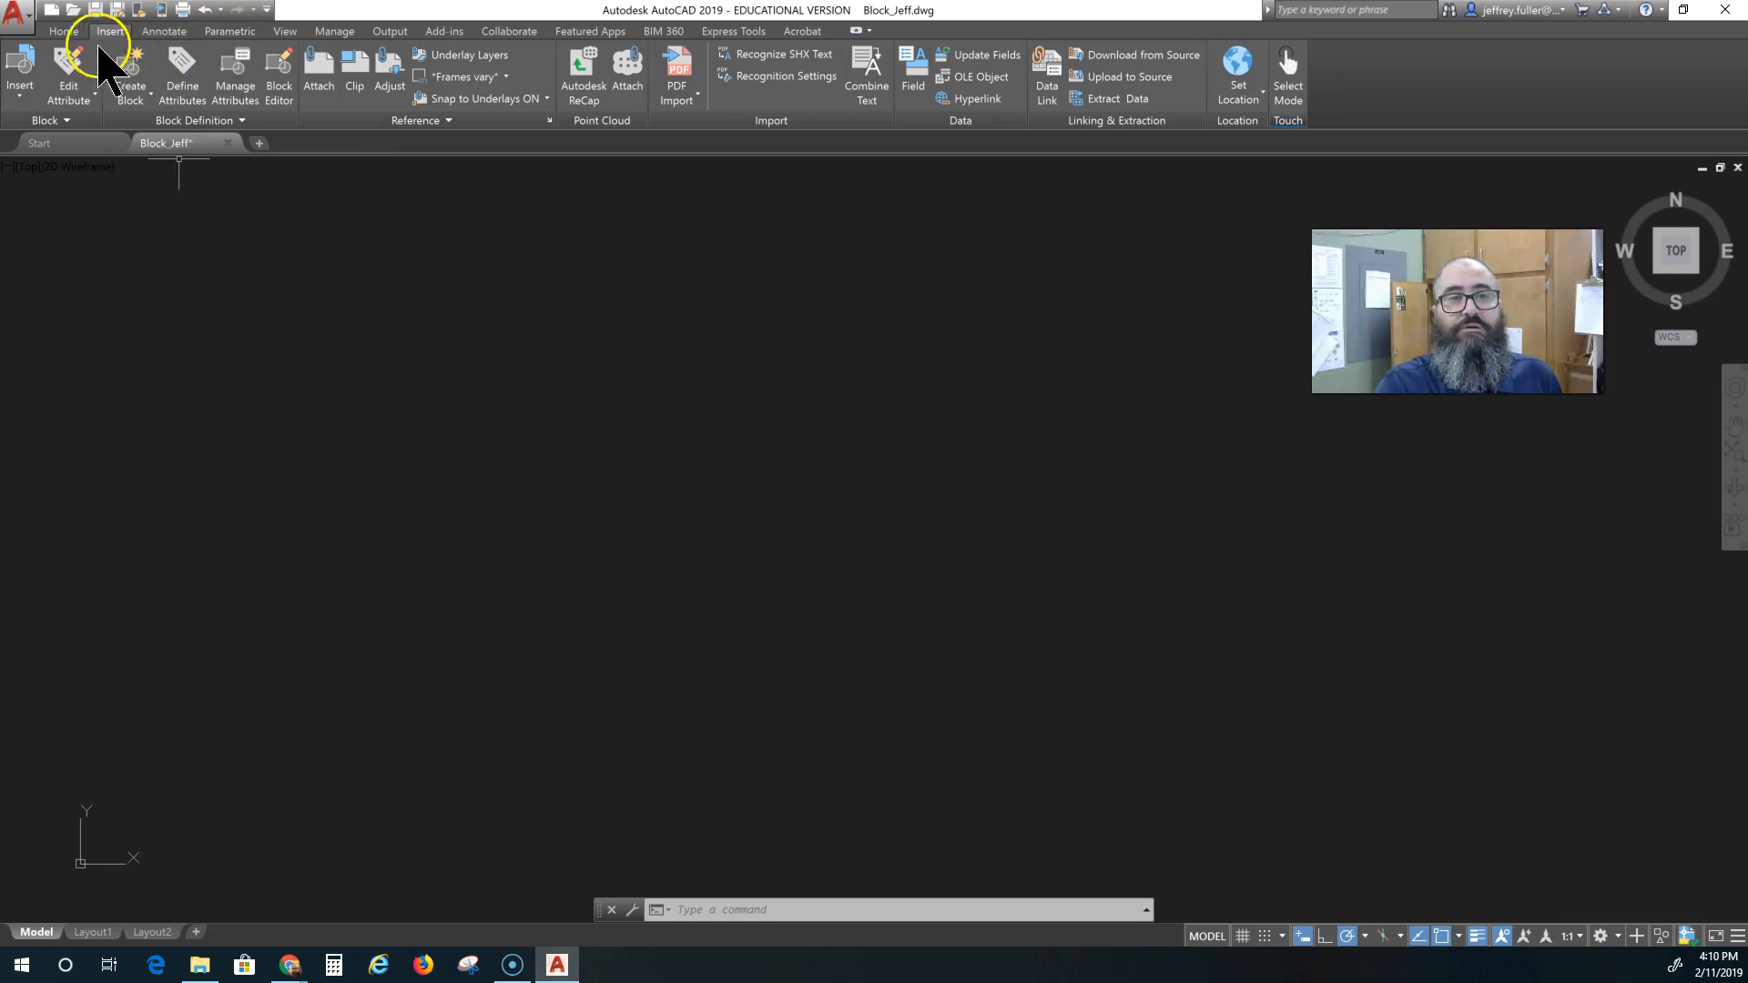
# Draw a rectangle 30" long and 2" high for the door leaf.
pyautogui.click(63, 31)
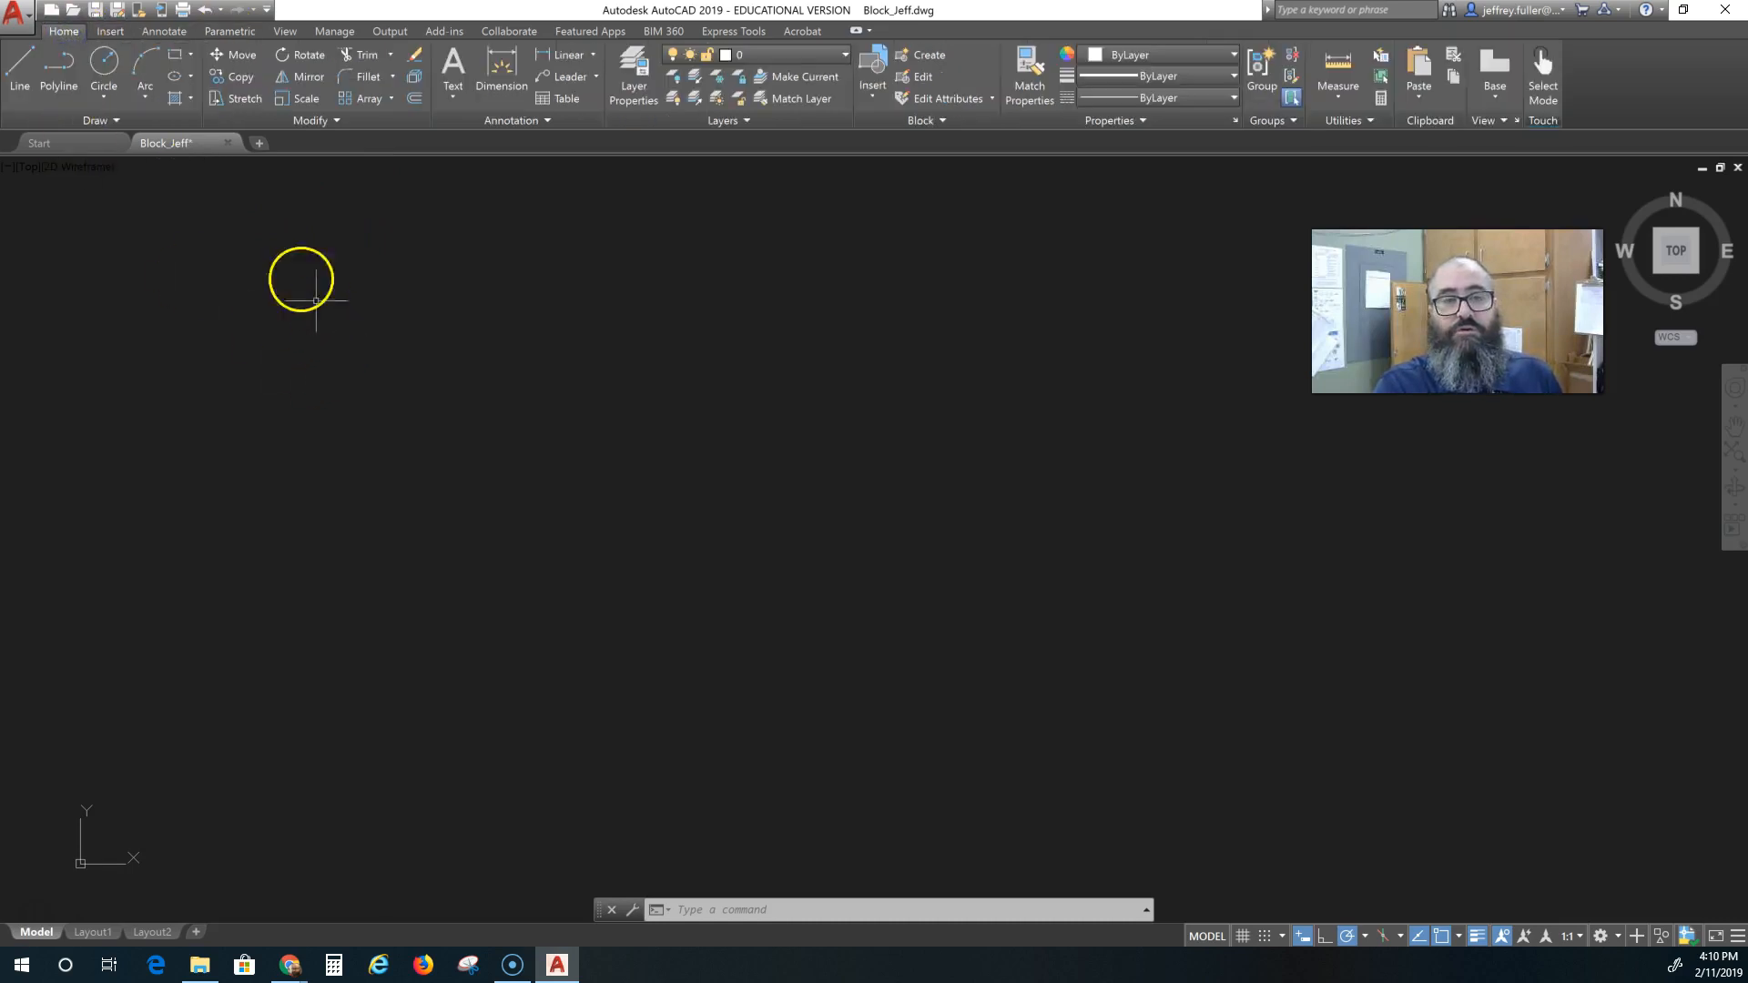
pyautogui.click(177, 56)
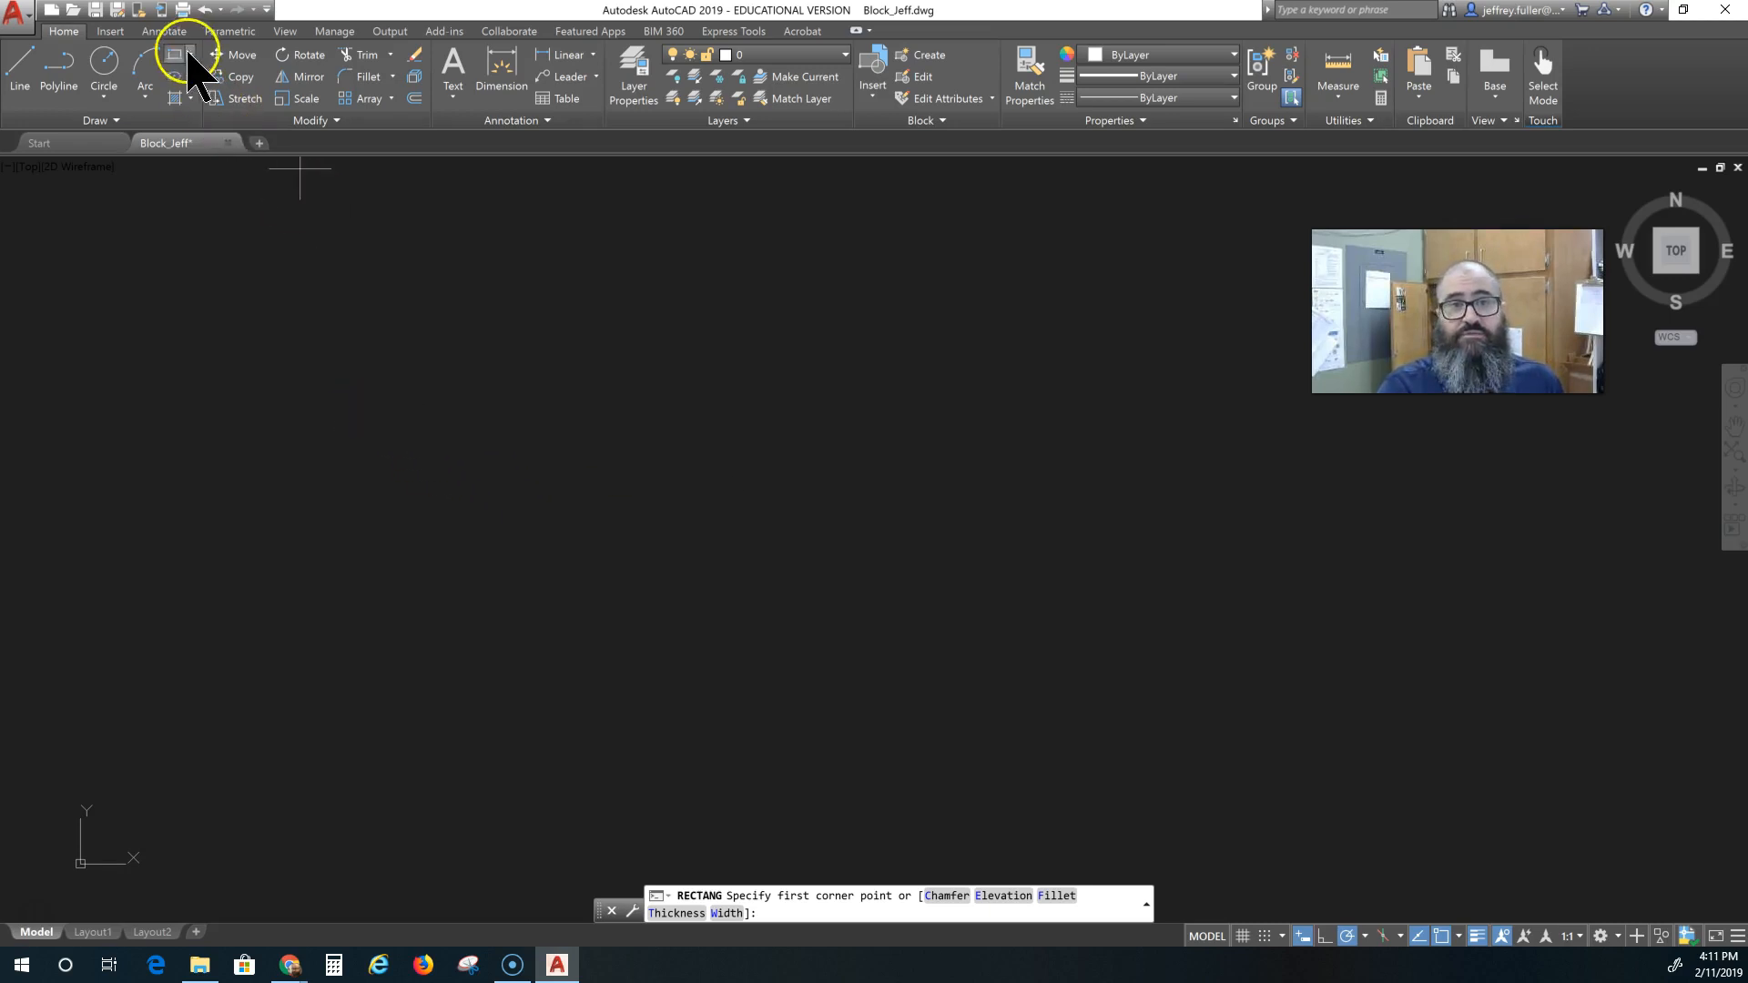
pyautogui.click(431, 525)
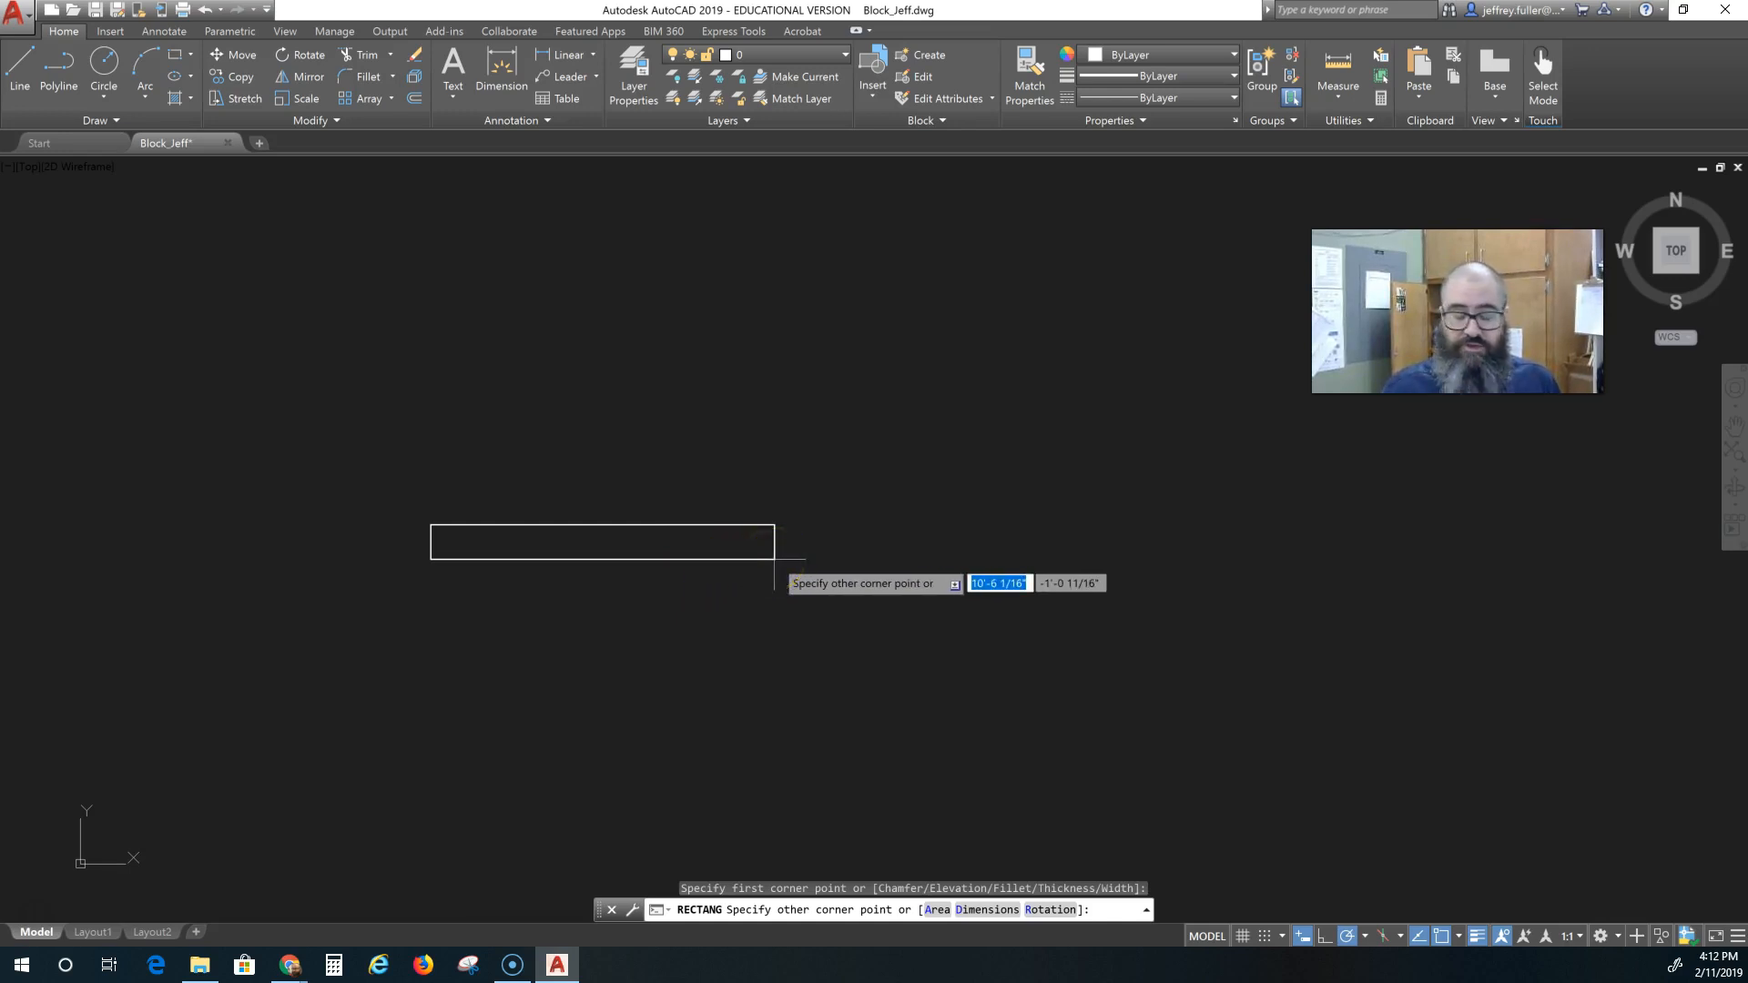
pyautogui.write('30"')
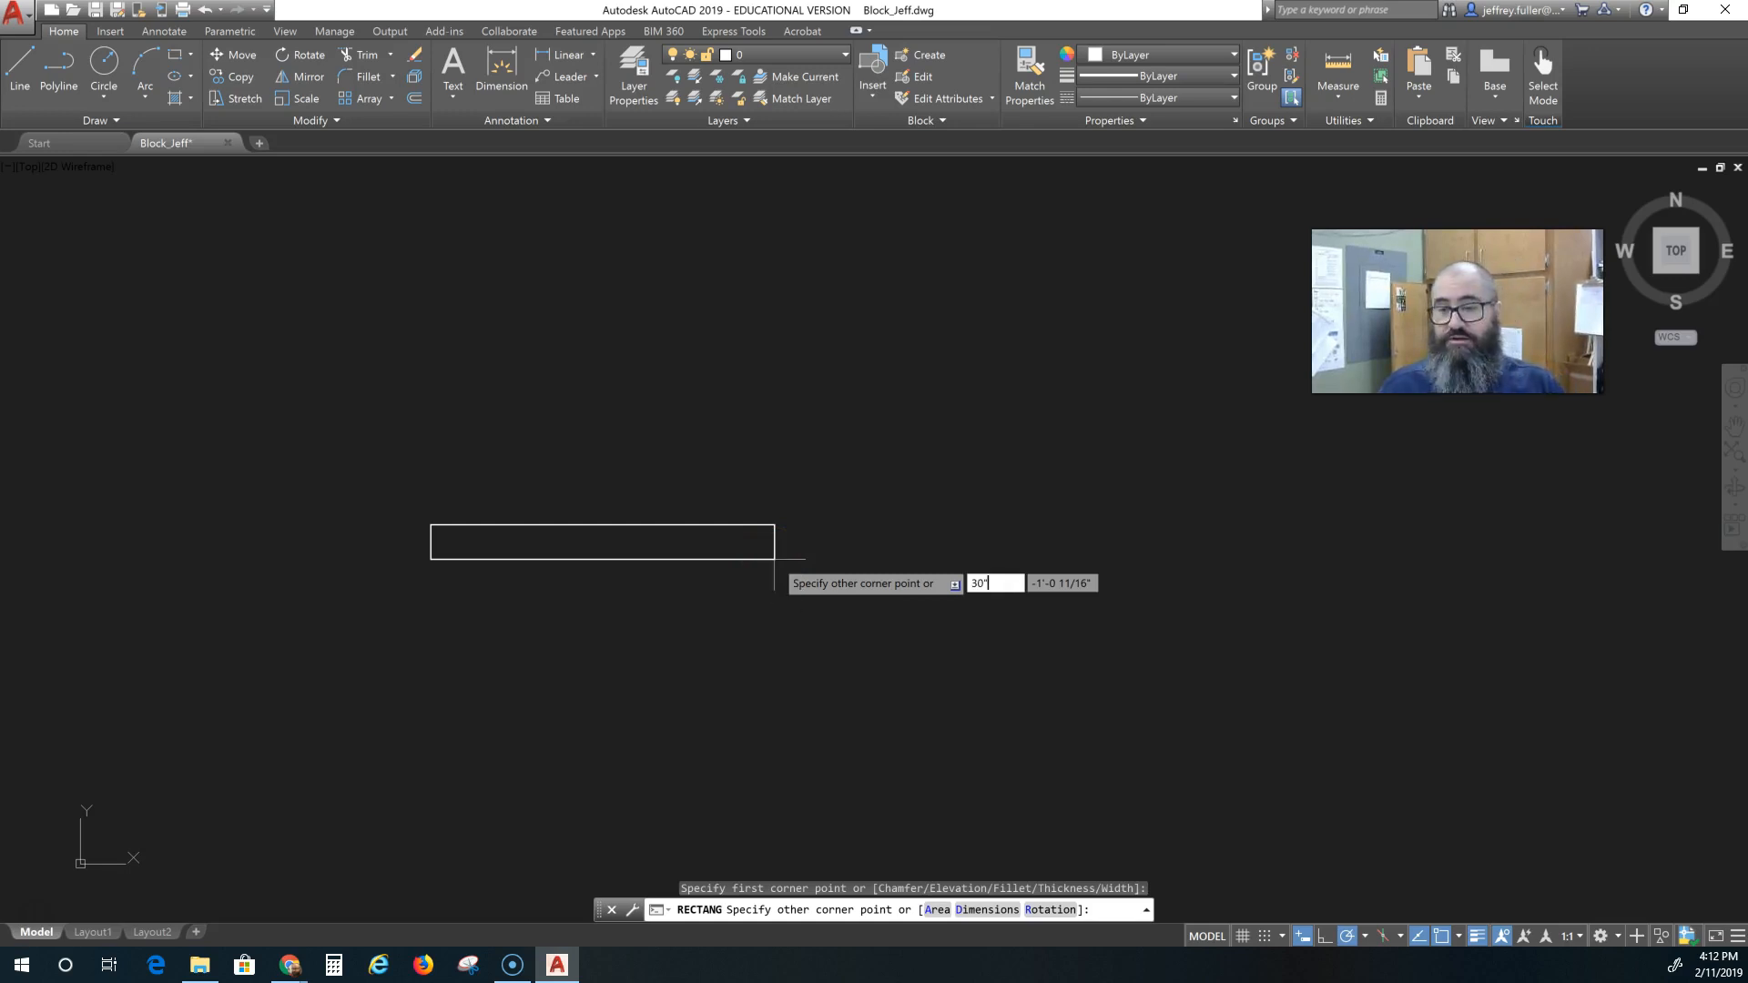
pyautogui.press('Tab')
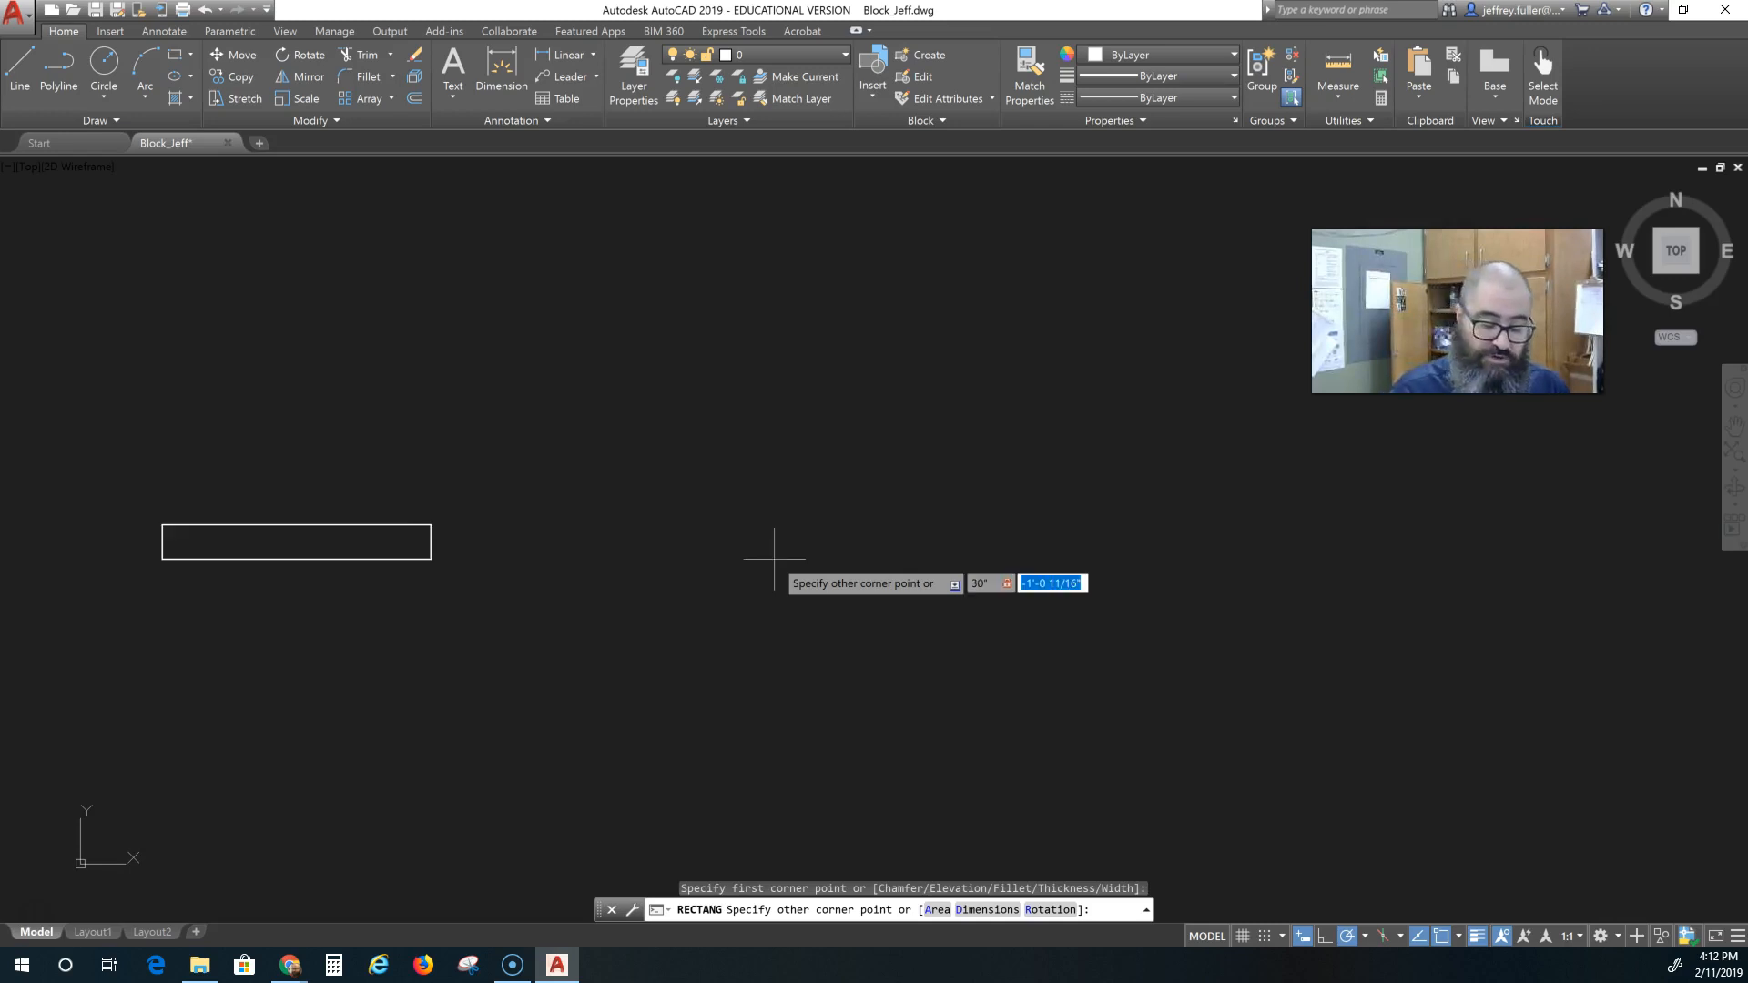
pyautogui.write('2"')
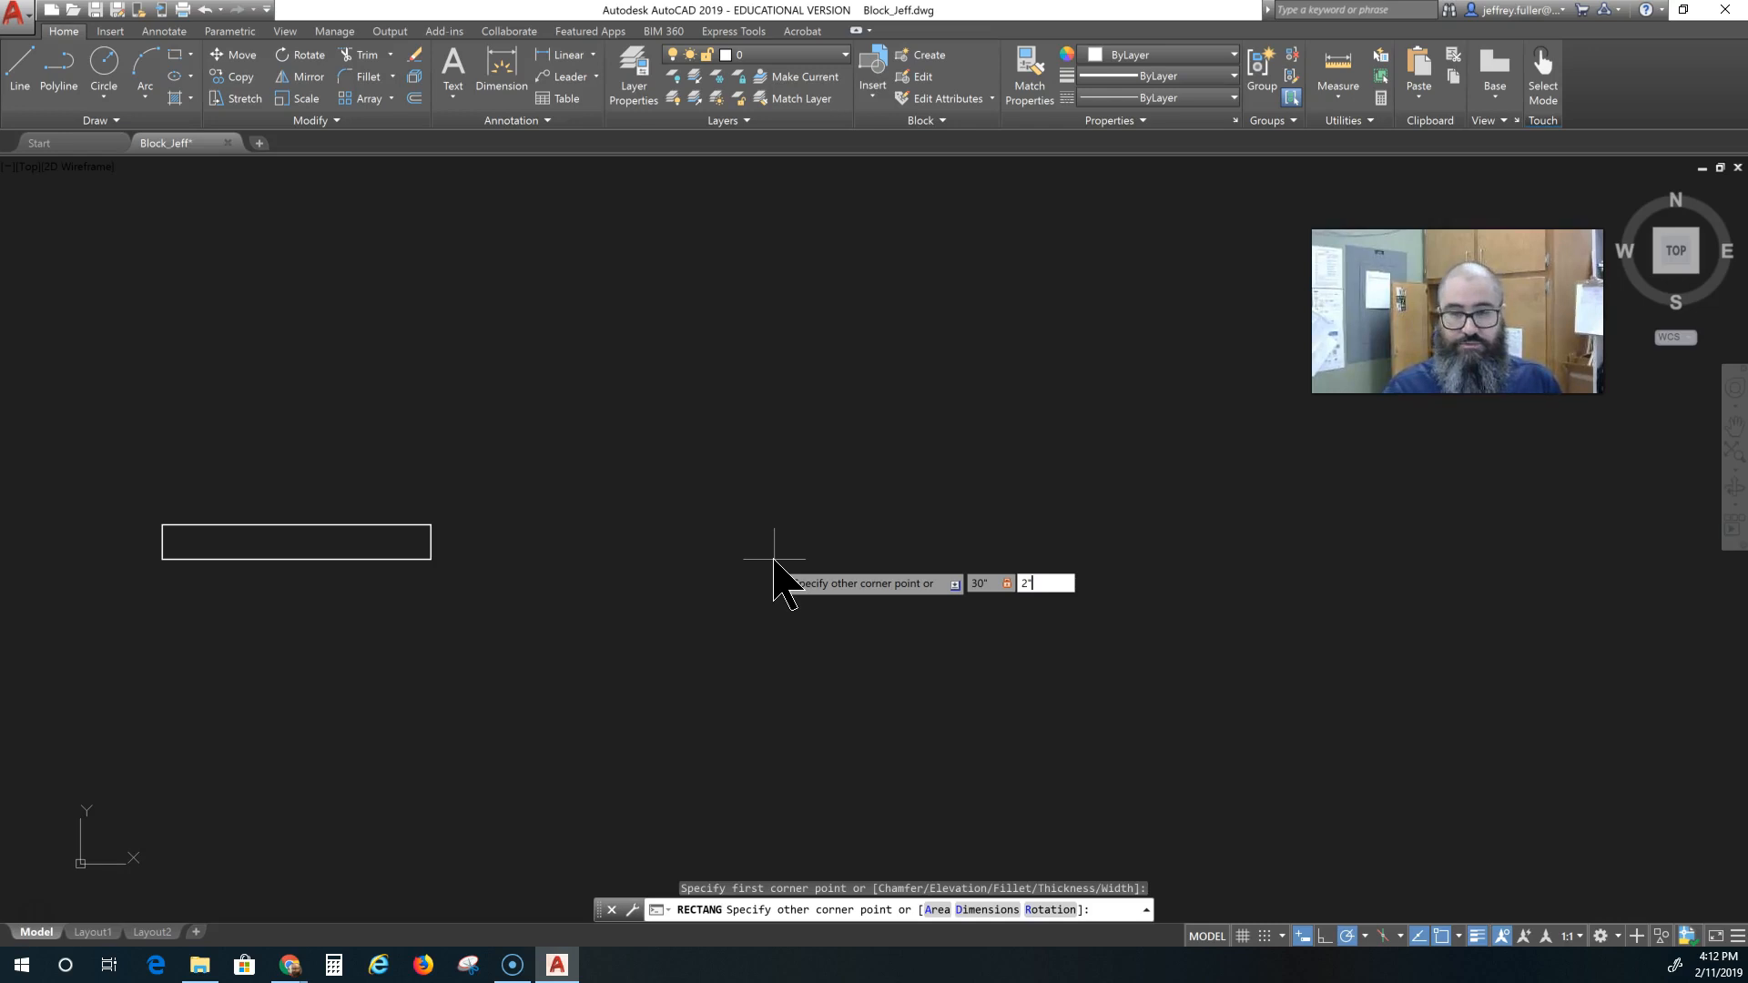
pyautogui.press('Return')
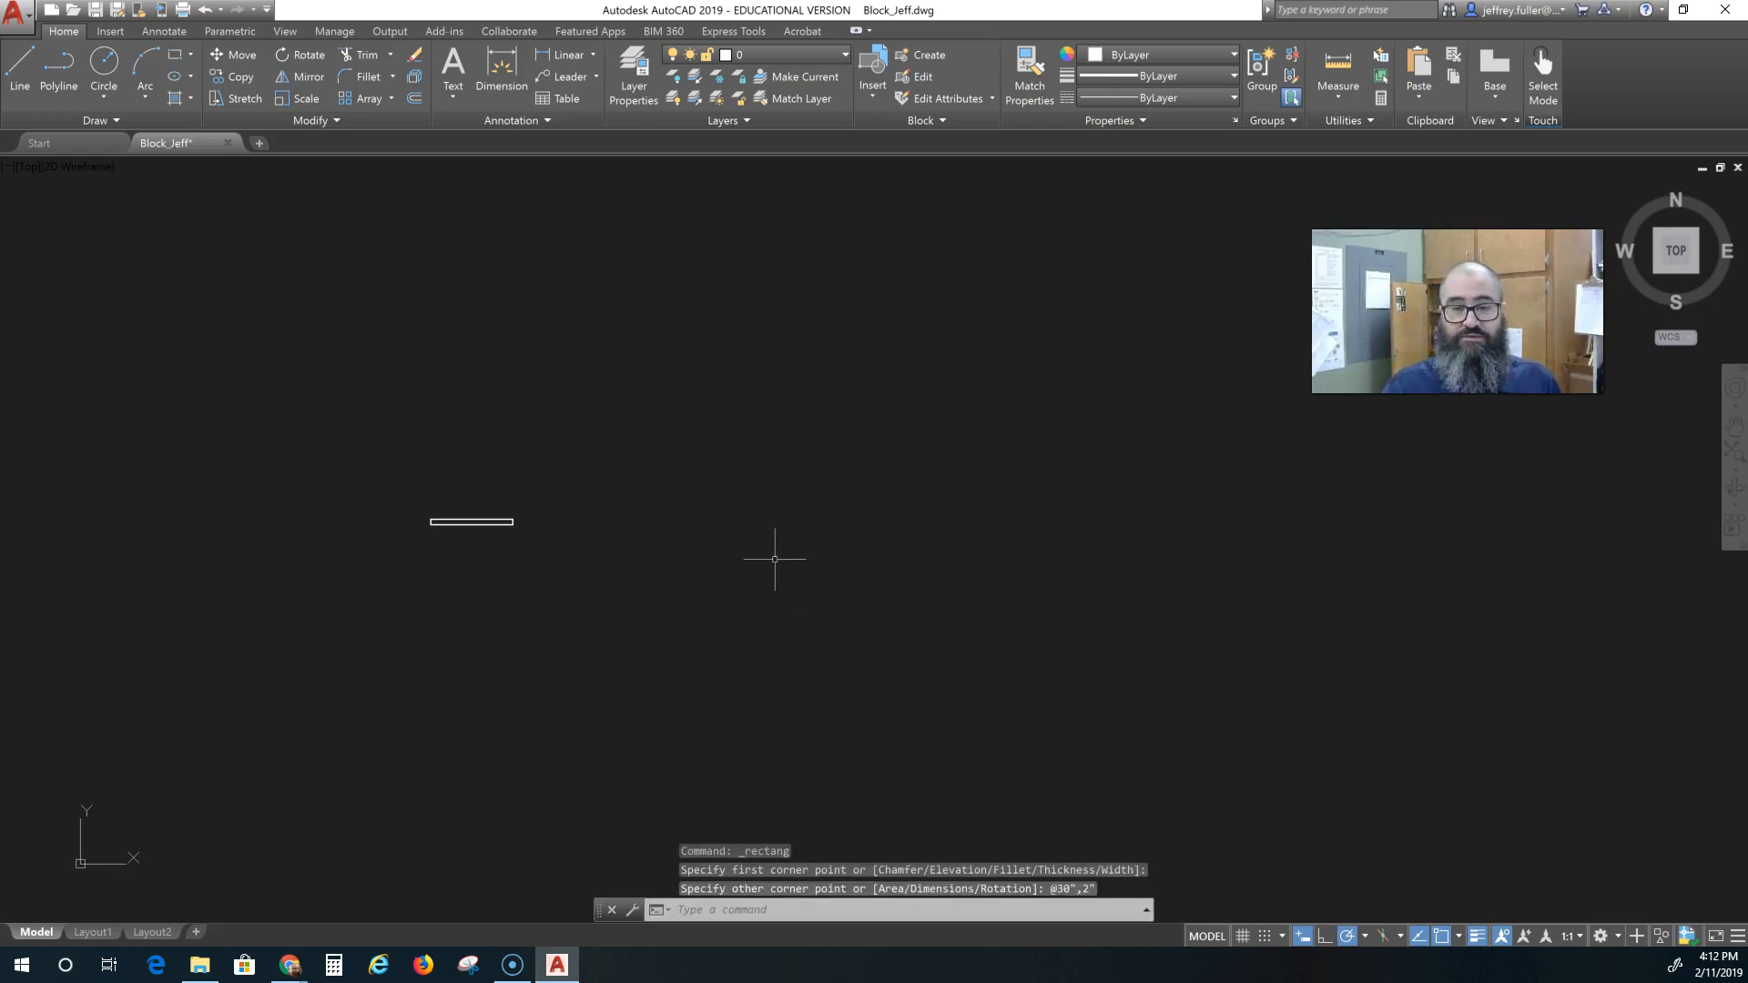
# Draw a 90° Start, Center, End arc for the door swing, starting at the rectangle's lower-right corner and centered on its lower-left corner.
pyautogui.scroll(5, 468, 525)
pyautogui.moveTo(468, 527); pyautogui.dragTo(559, 641, button='middle')
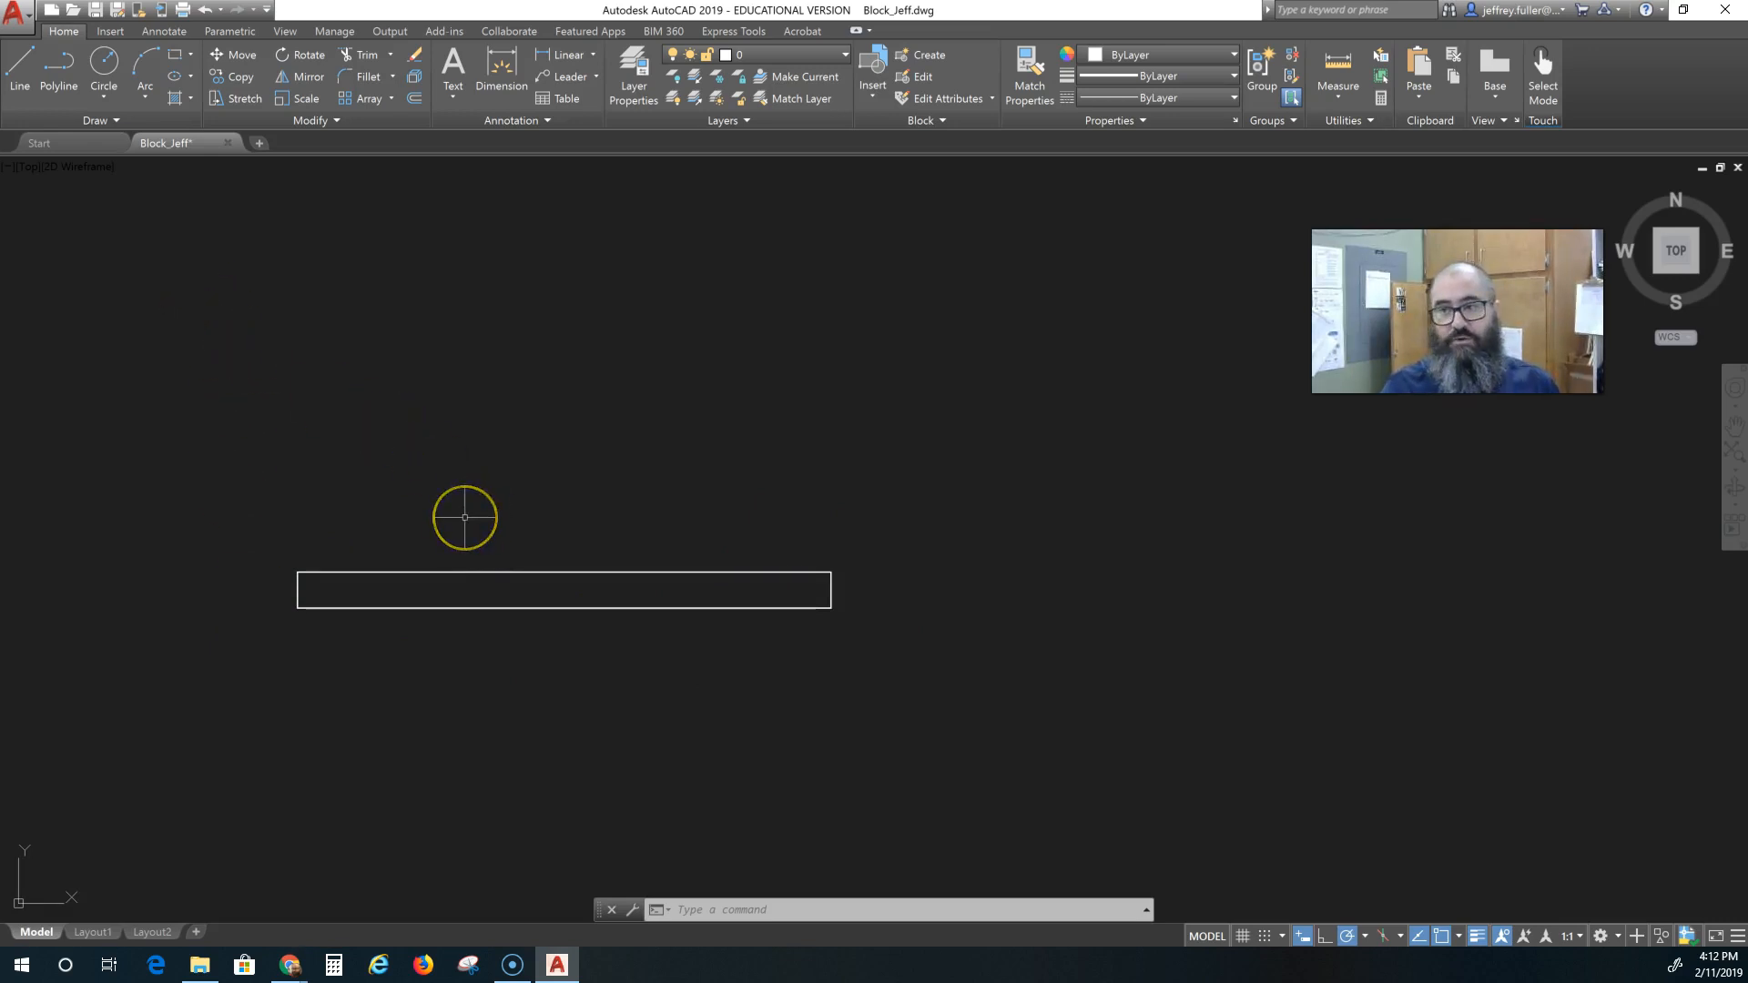
pyautogui.click(152, 95)
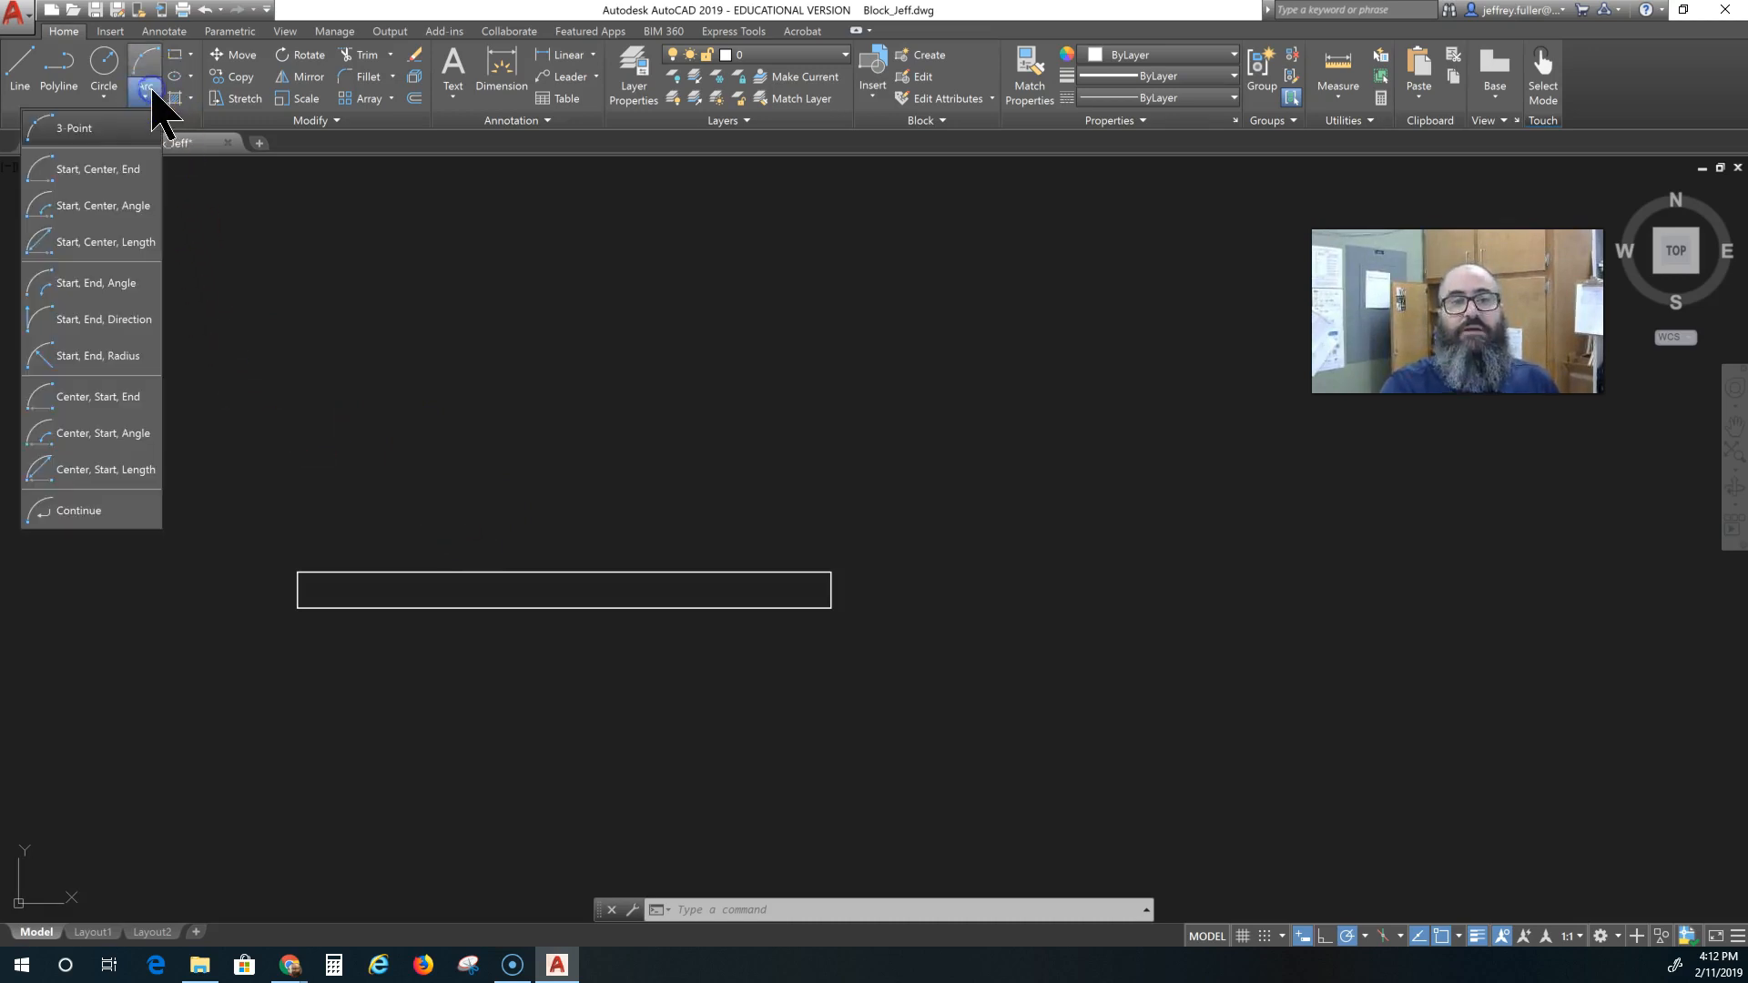
pyautogui.click(127, 177)
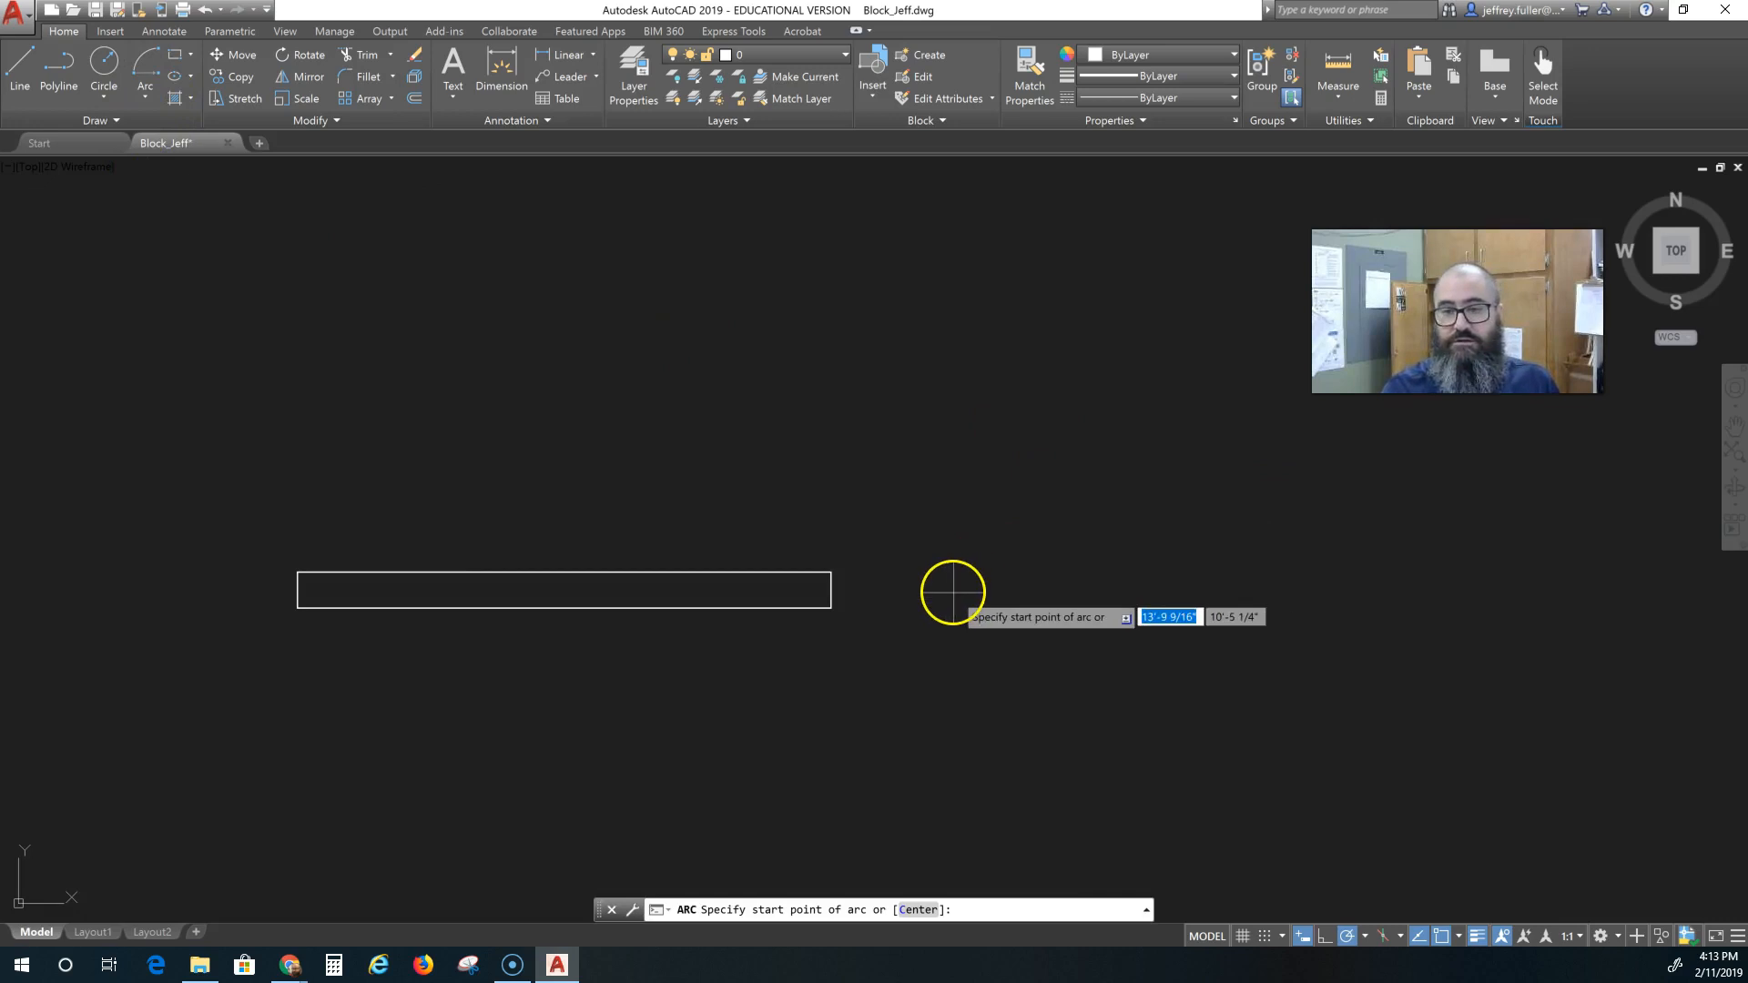
pyautogui.click(830, 607)
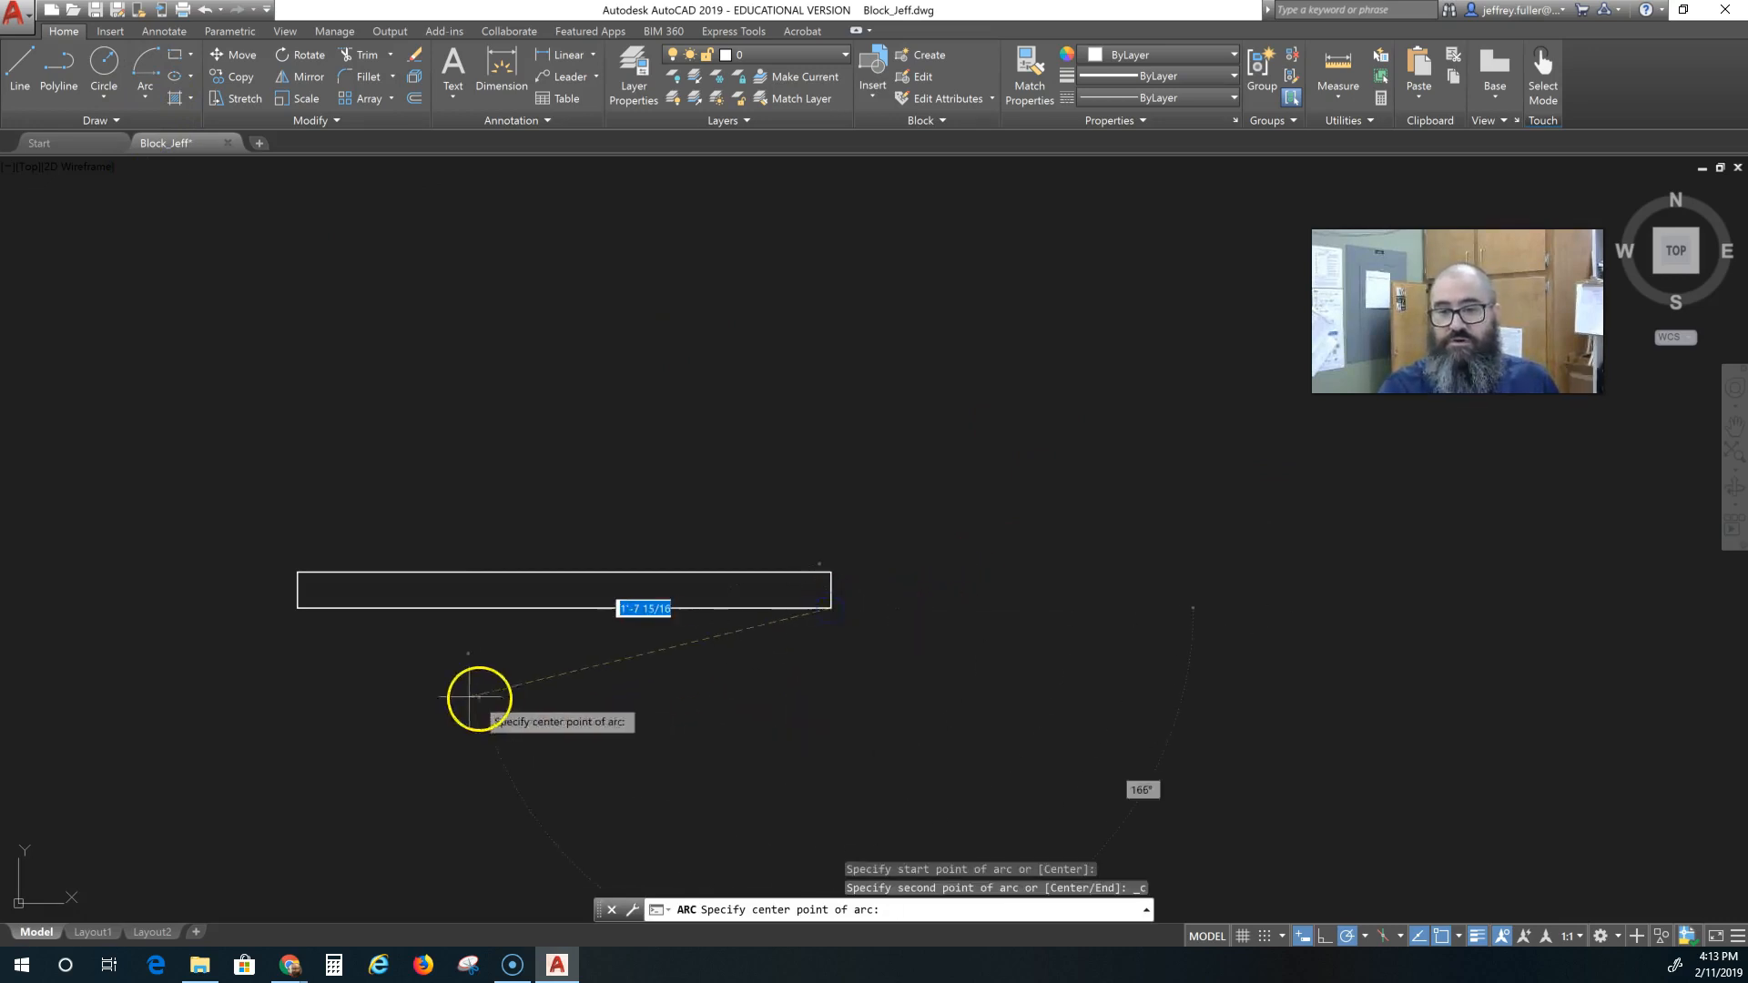
pyautogui.click(297, 607)
pyautogui.moveTo(301, 472); pyautogui.dragTo(333, 745, button='middle')
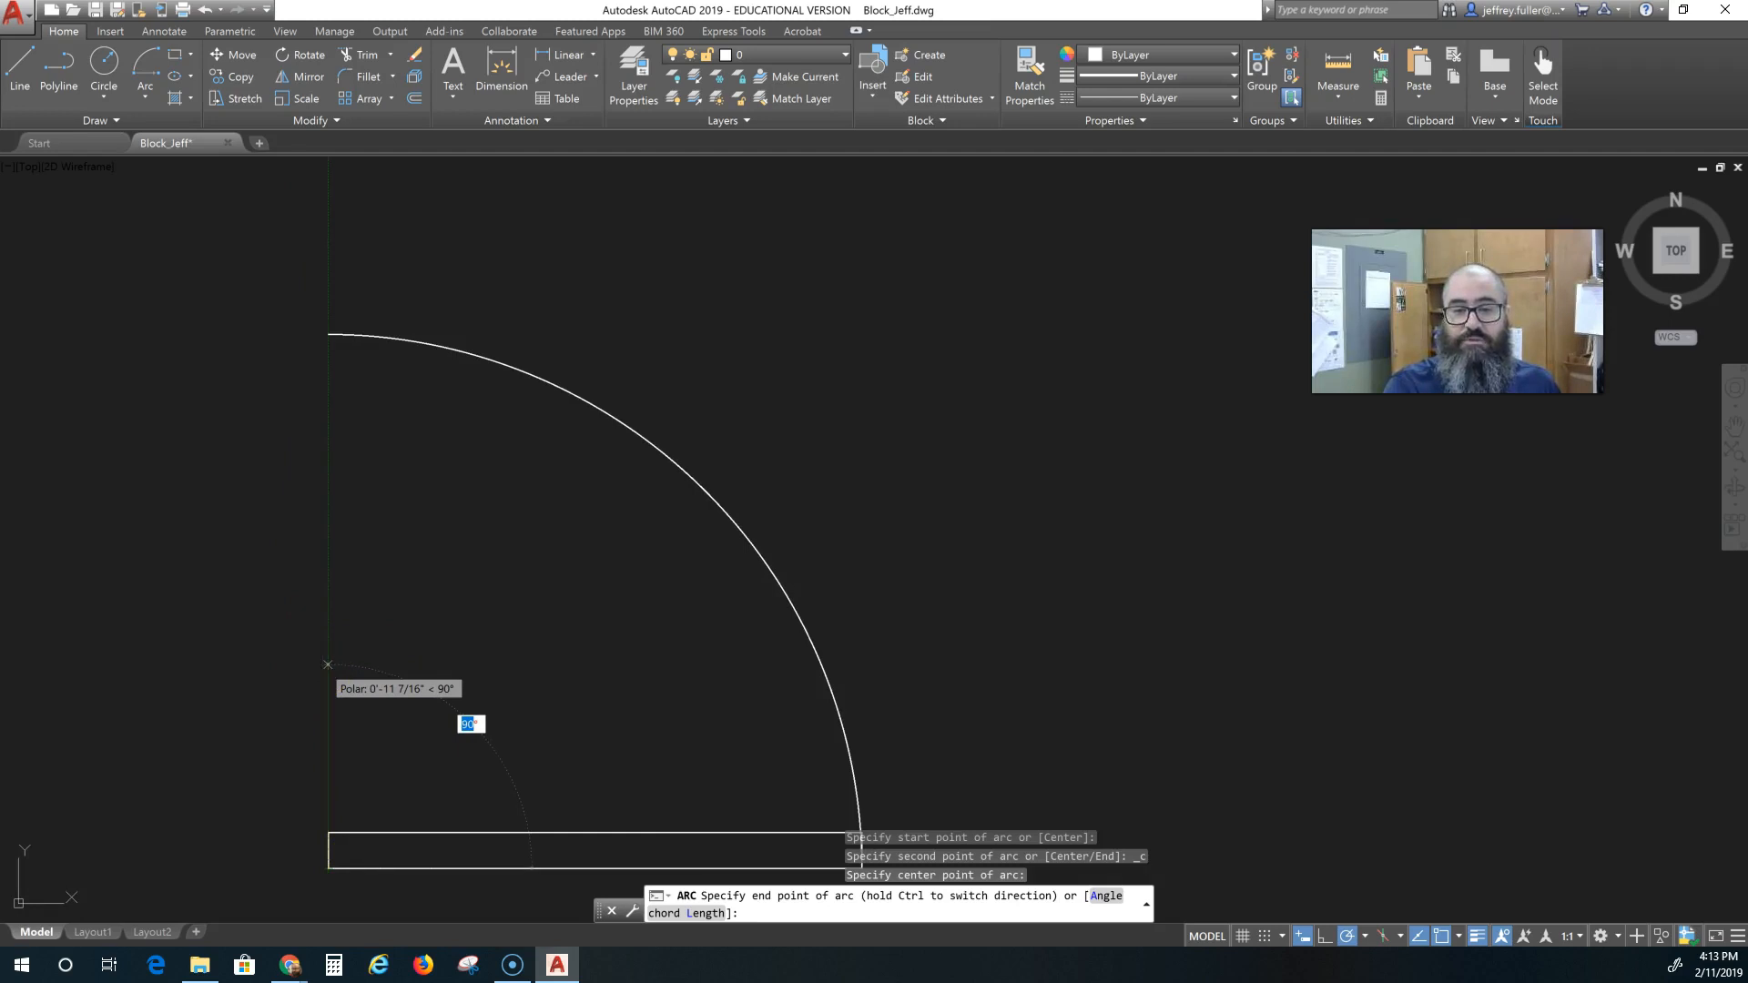
pyautogui.click(326, 665)
pyautogui.scroll(-4, 984, 669)
pyautogui.moveTo(983, 669); pyautogui.dragTo(812, 501, button='middle')
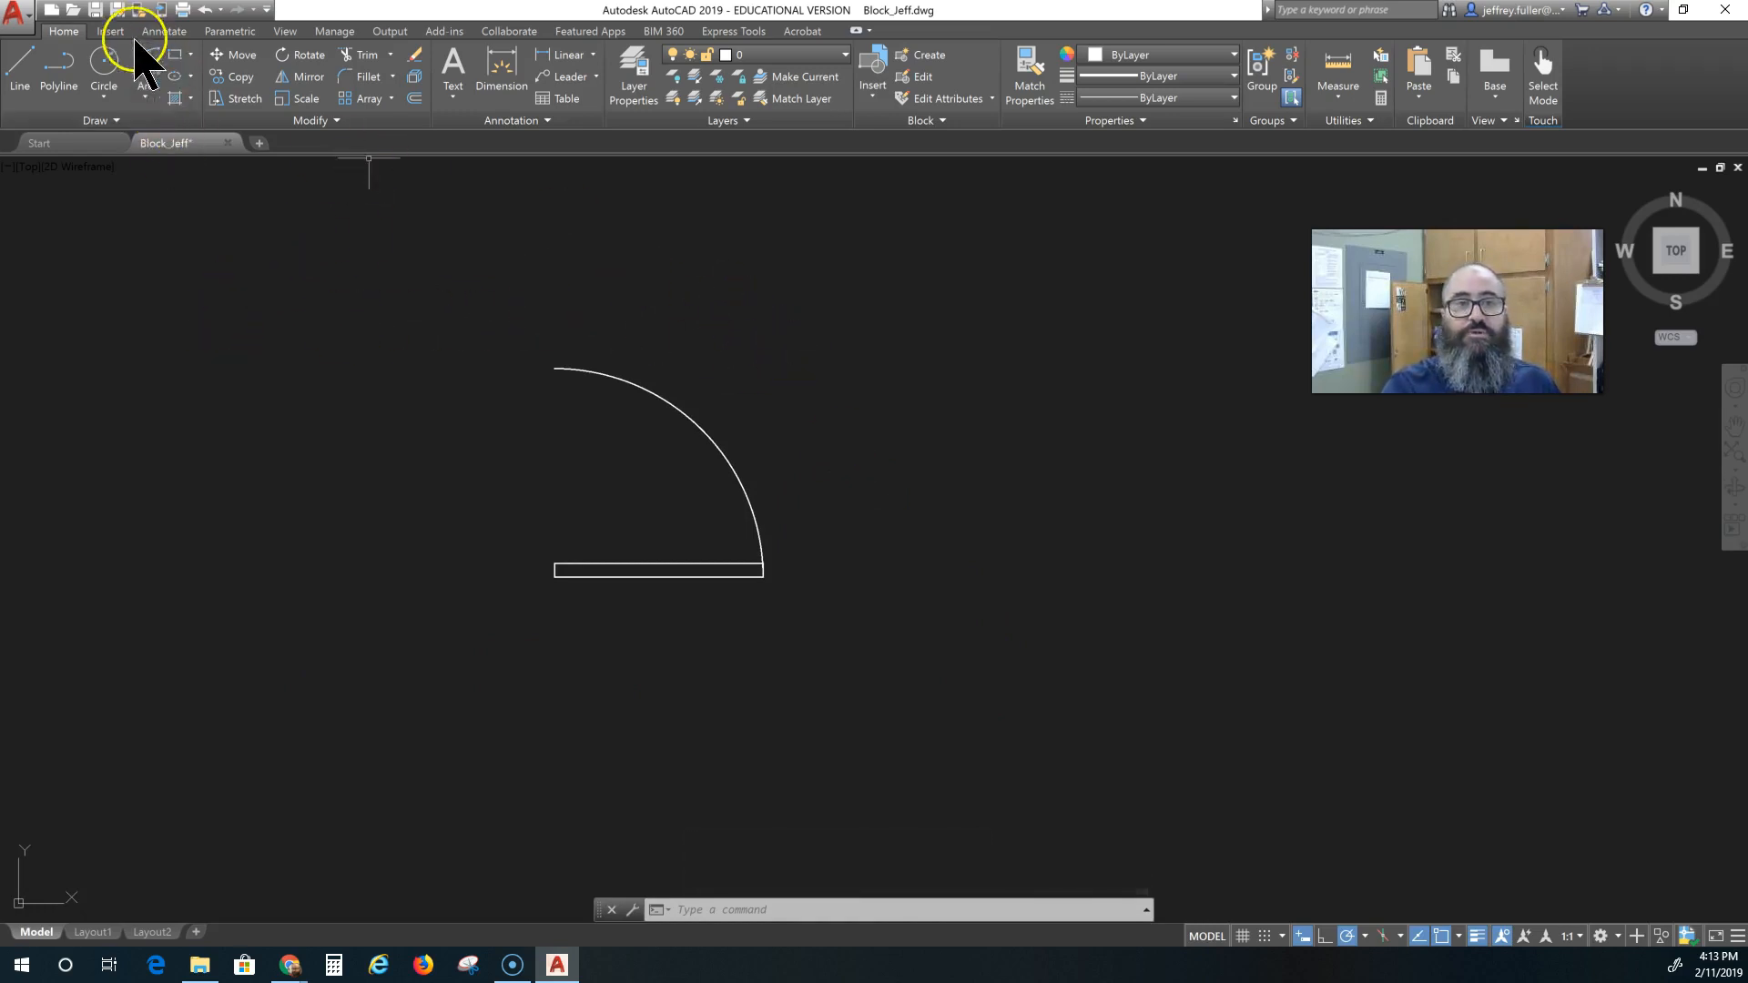
pyautogui.click(110, 31)
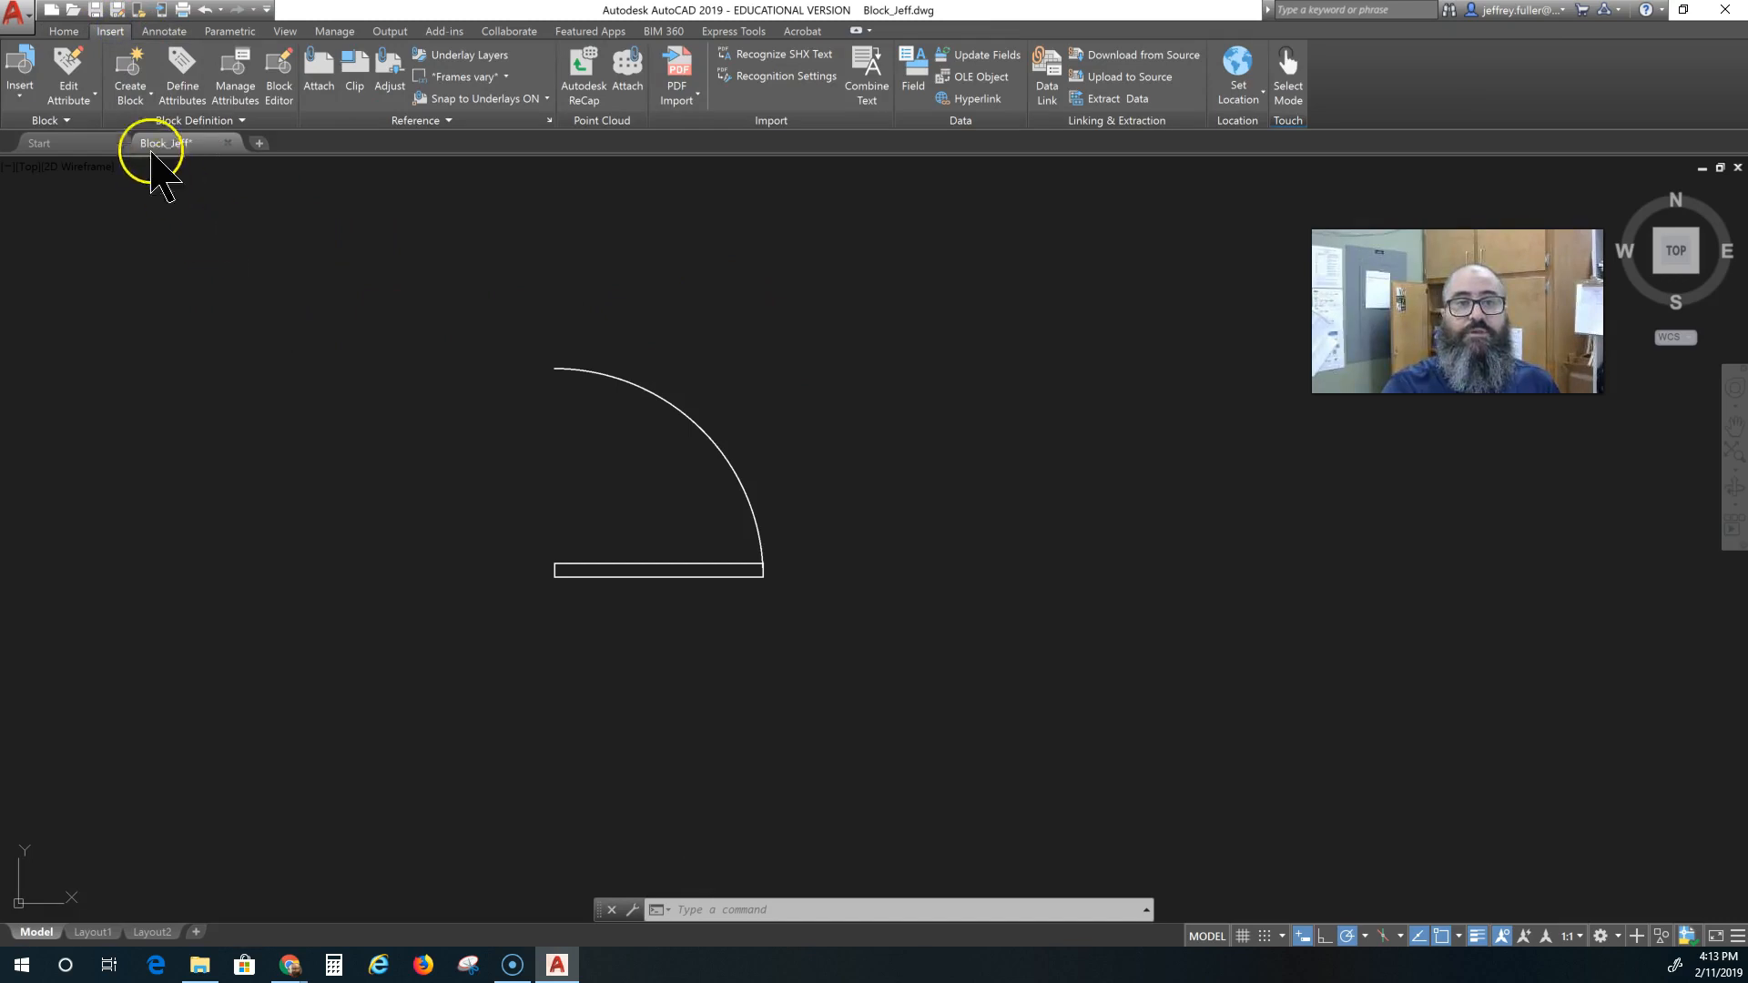
pyautogui.click(130, 74)
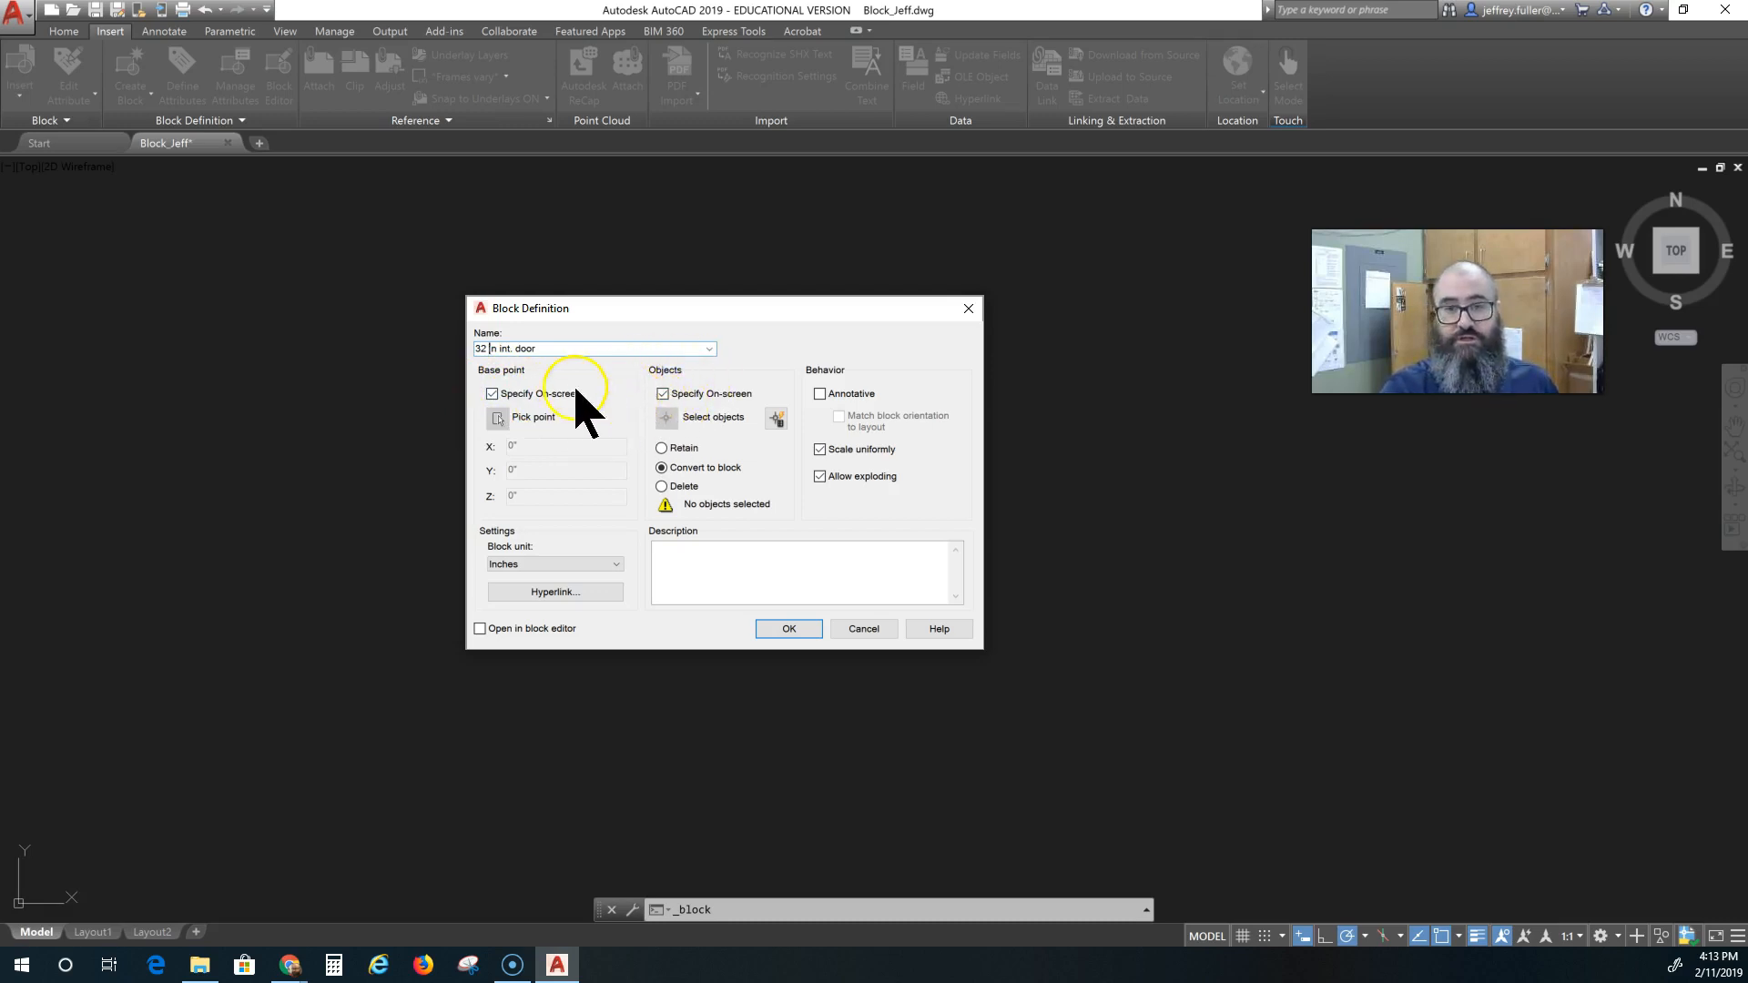
pyautogui.click(492, 394)
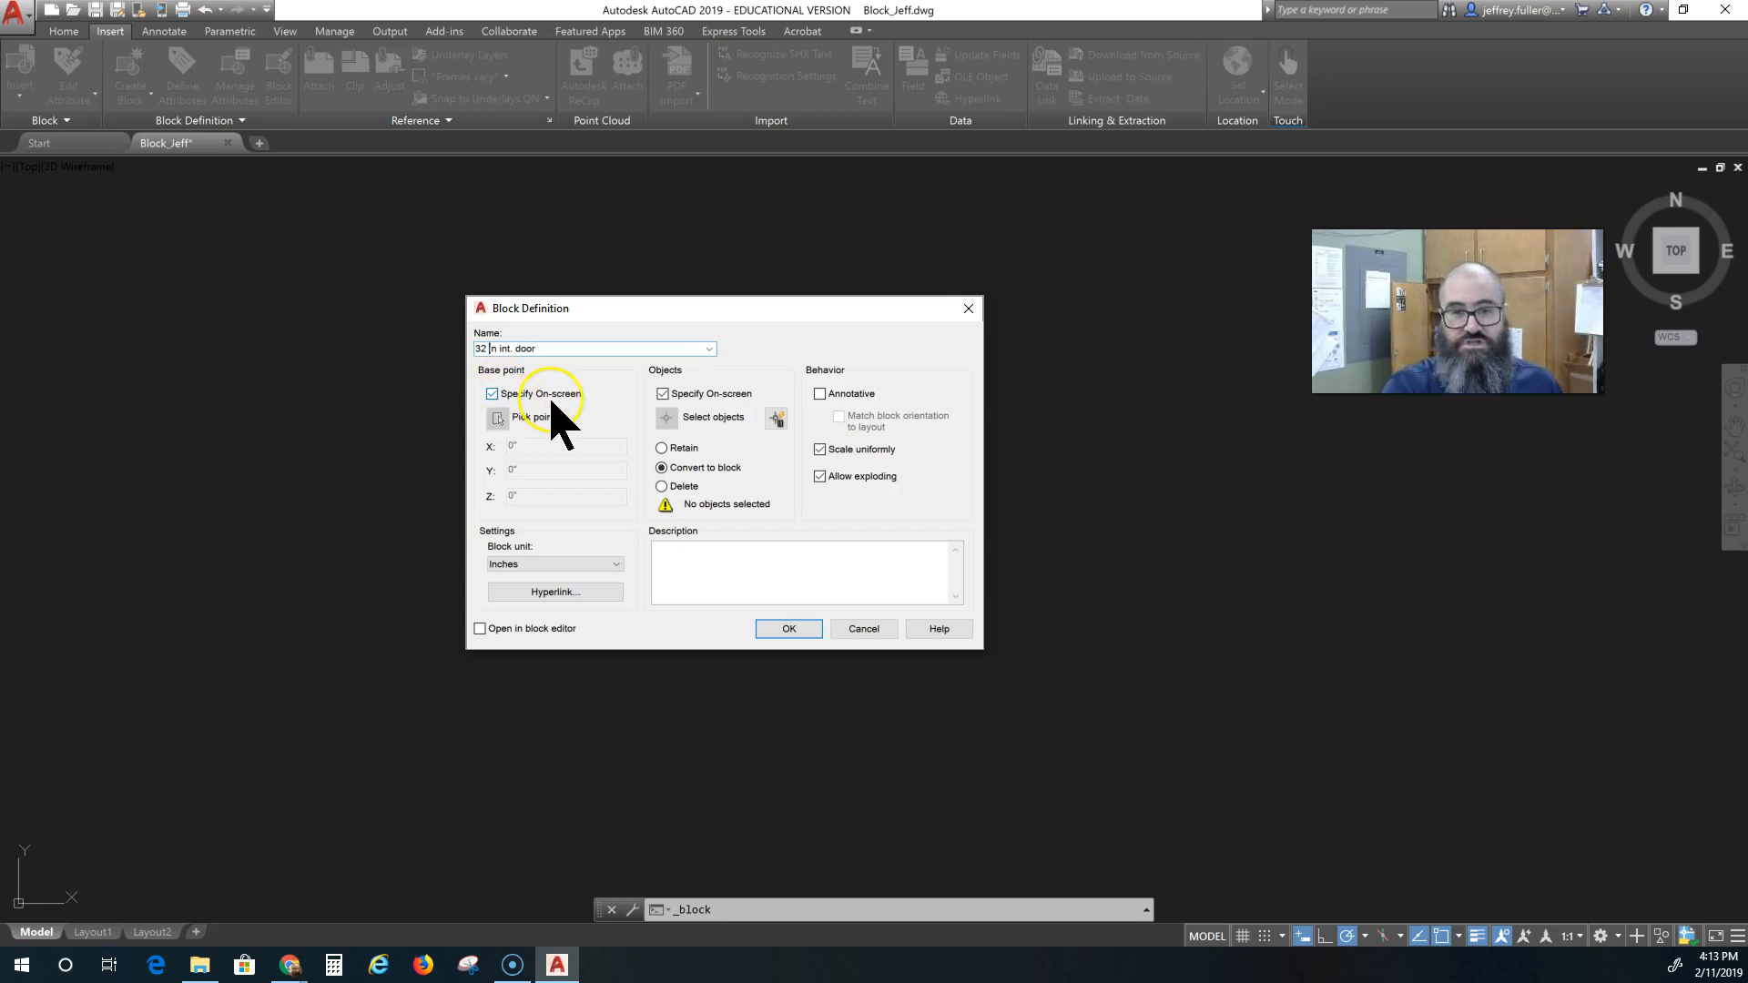
pyautogui.click(790, 630)
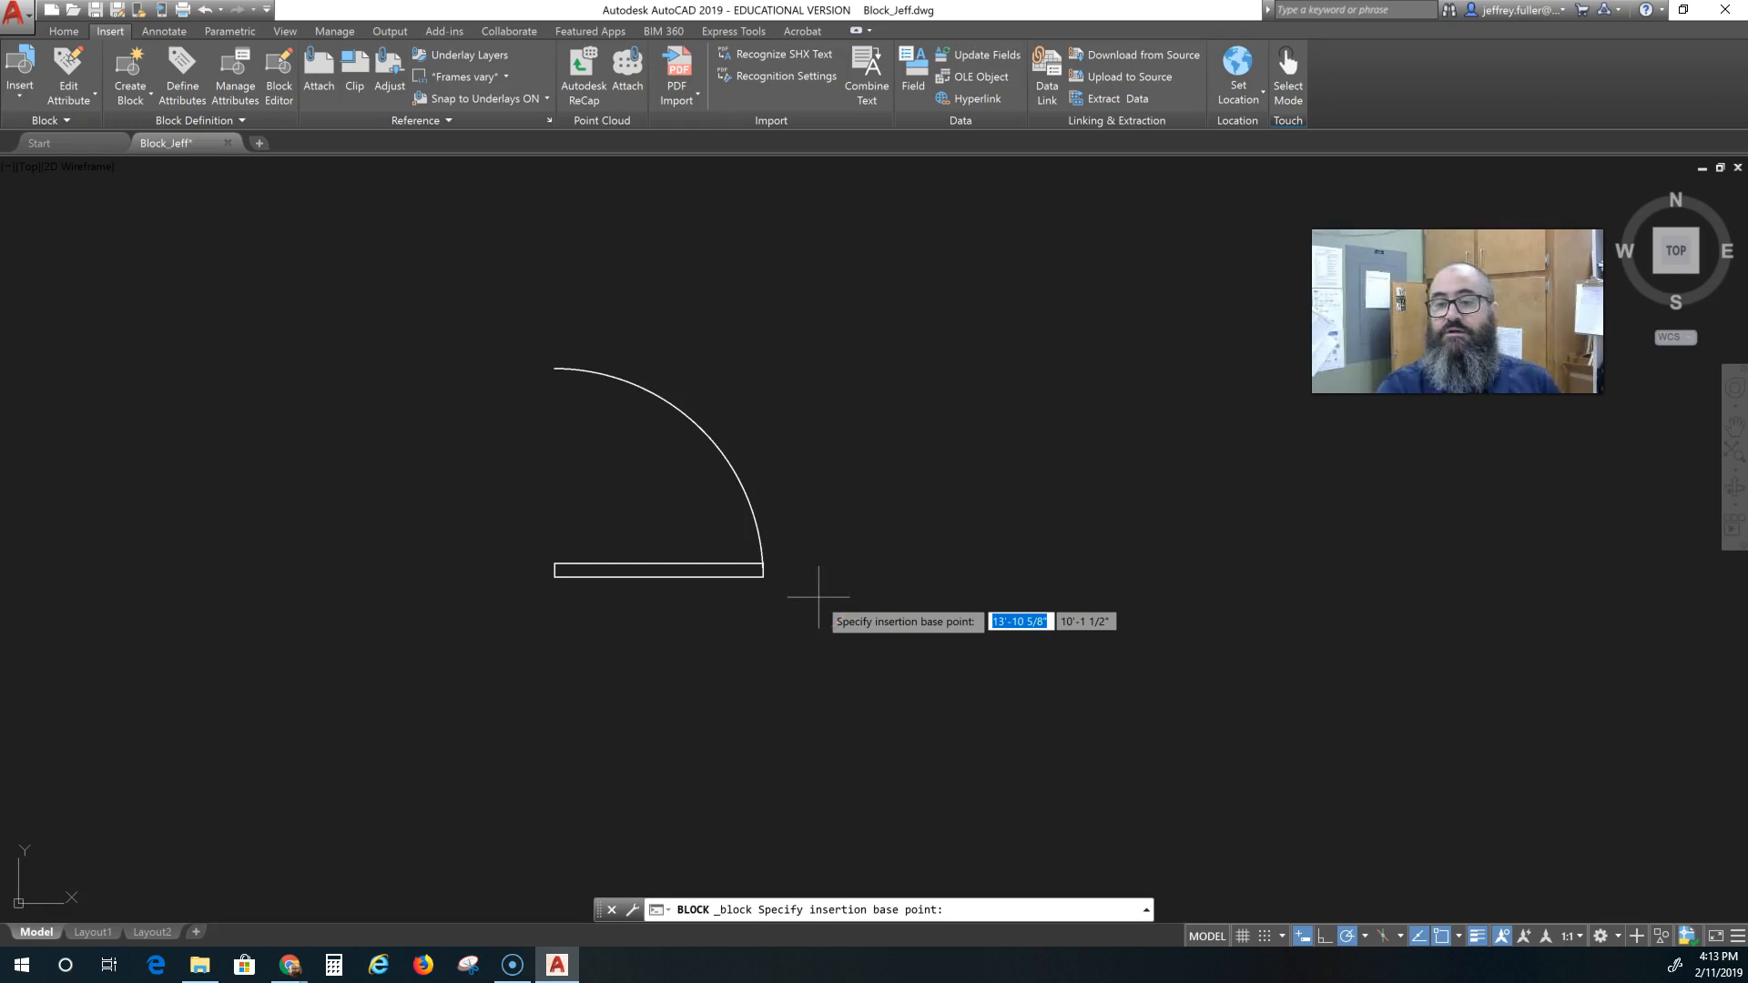
pyautogui.click(789, 618)
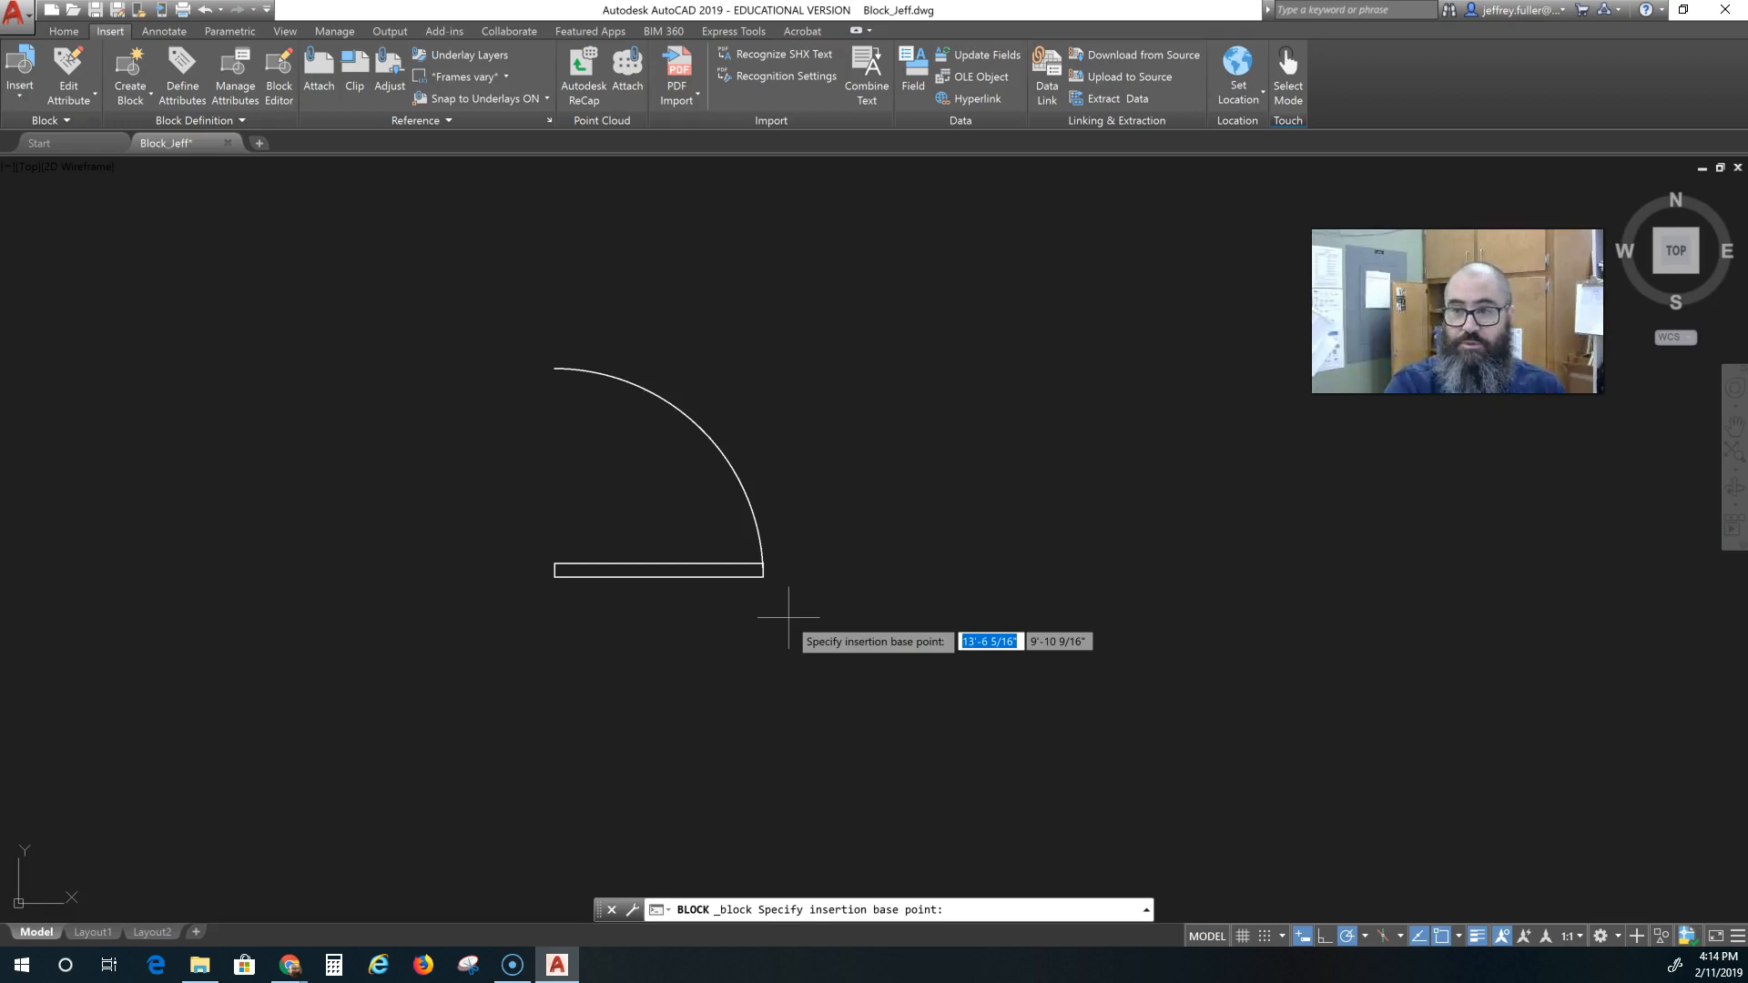
pyautogui.click(555, 577)
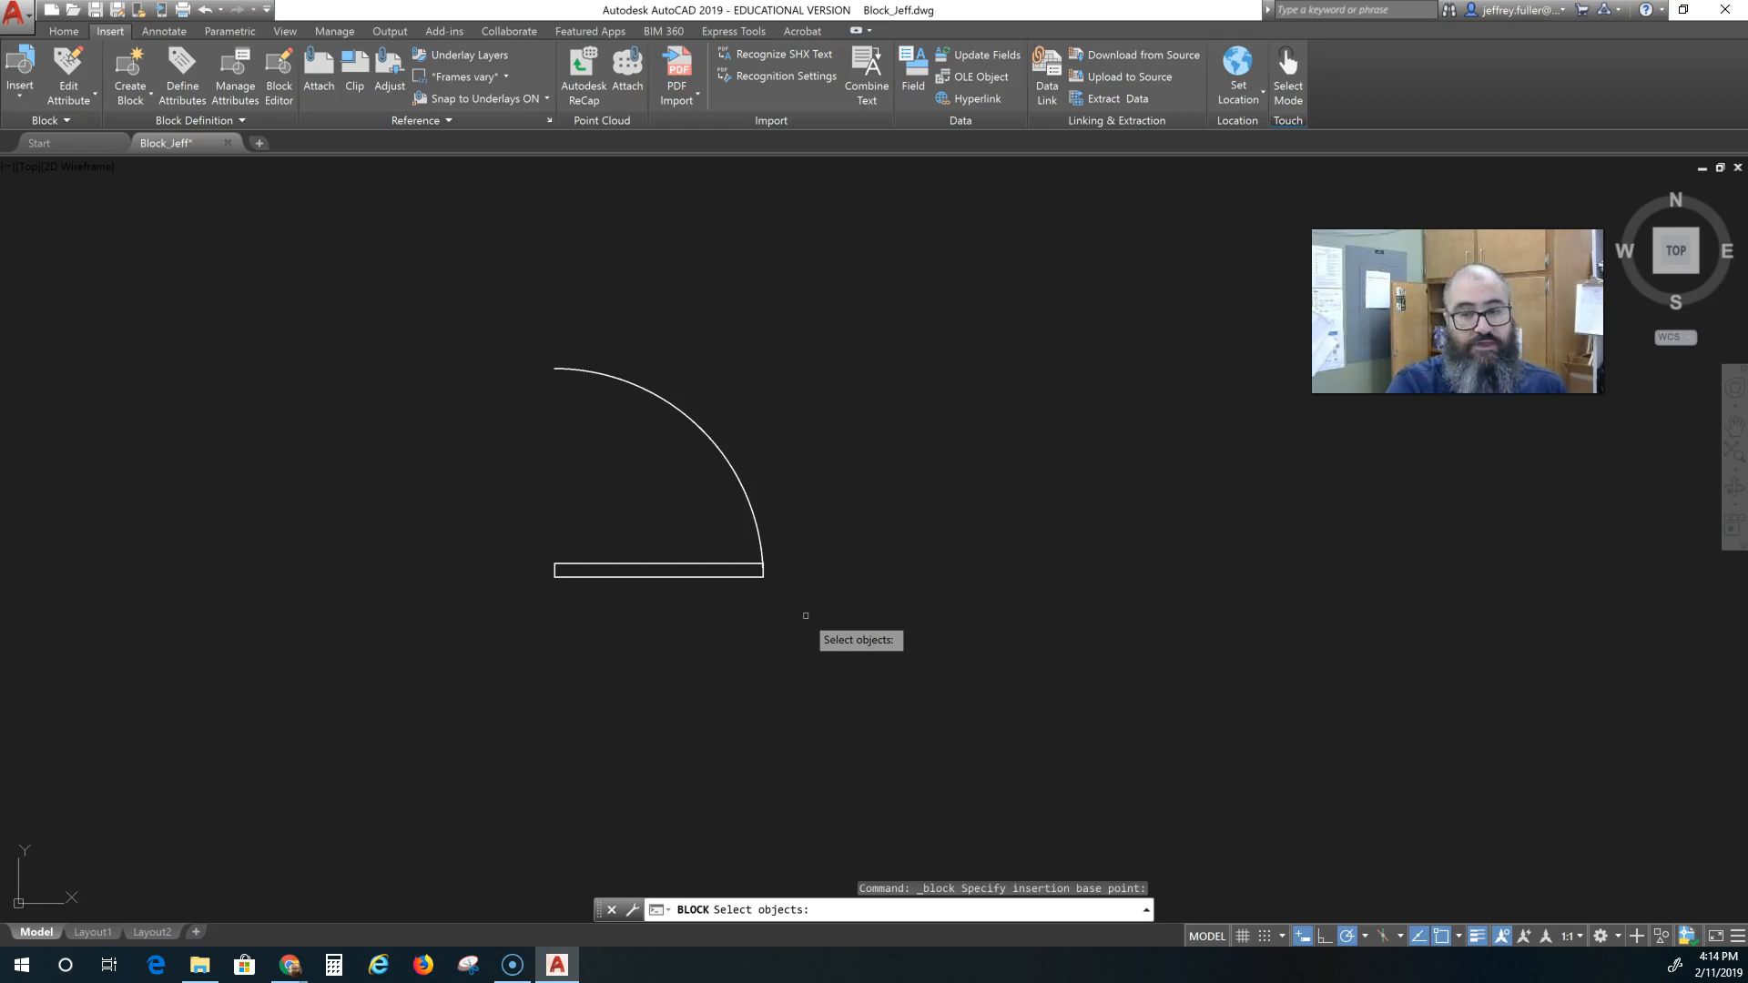
pyautogui.click(939, 301)
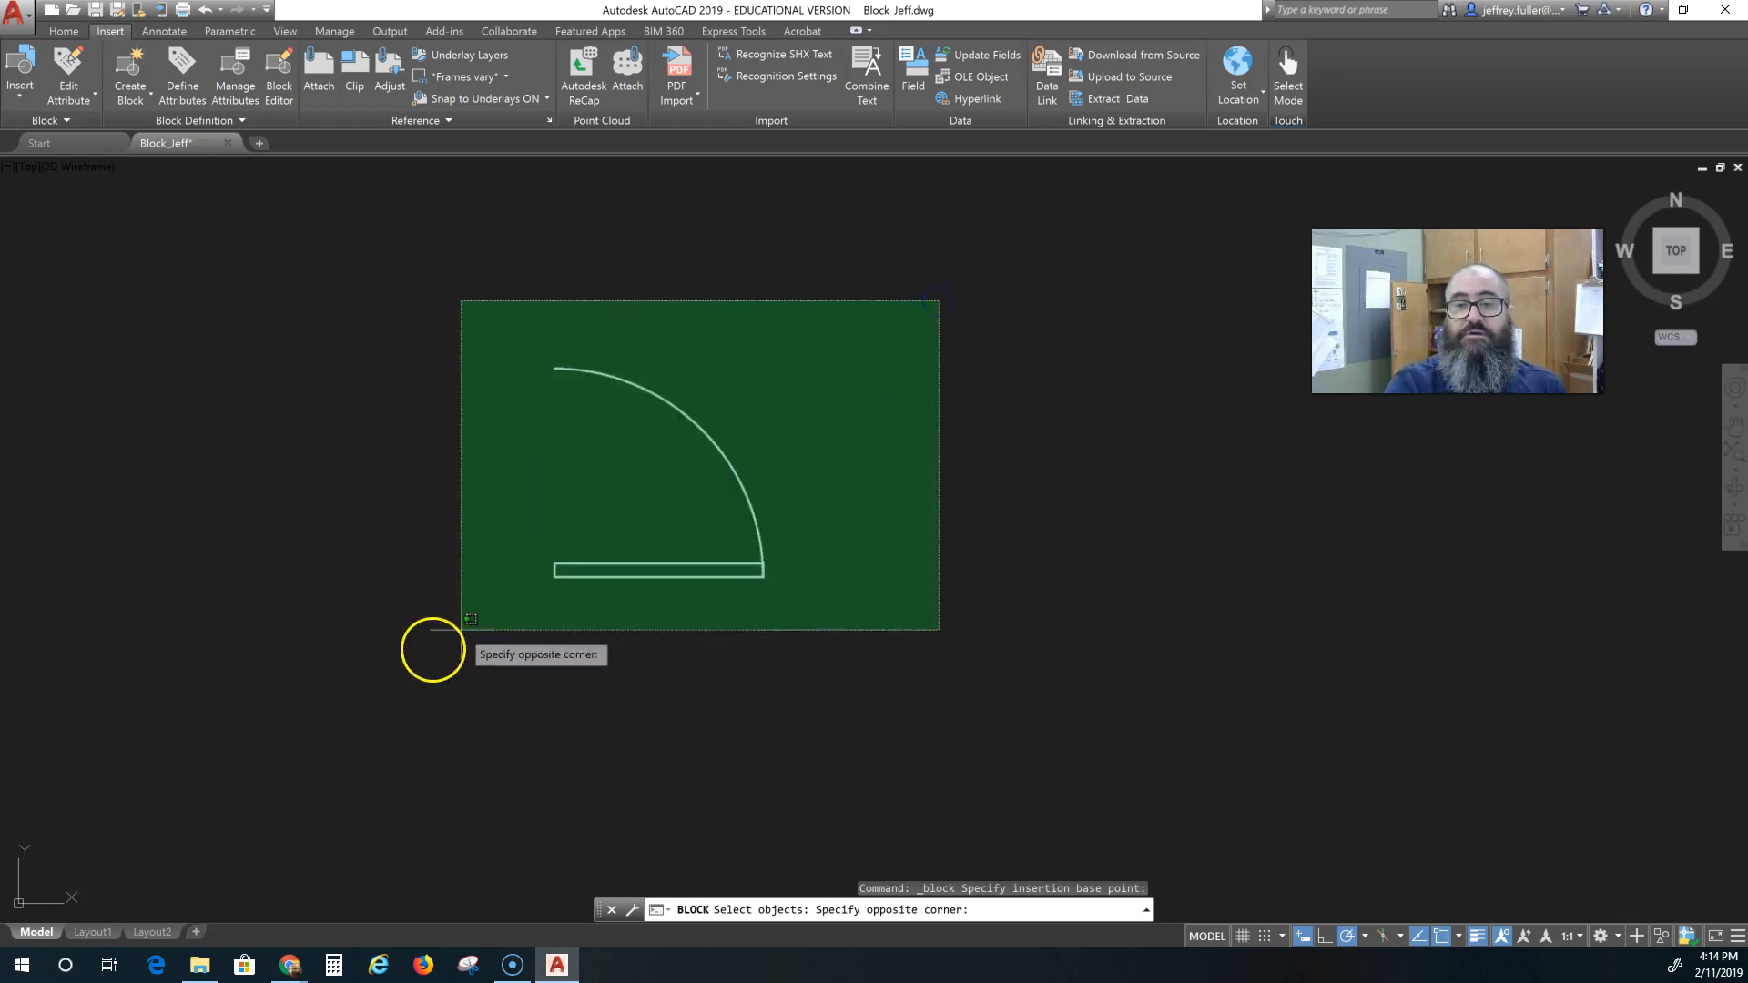
pyautogui.click(406, 654)
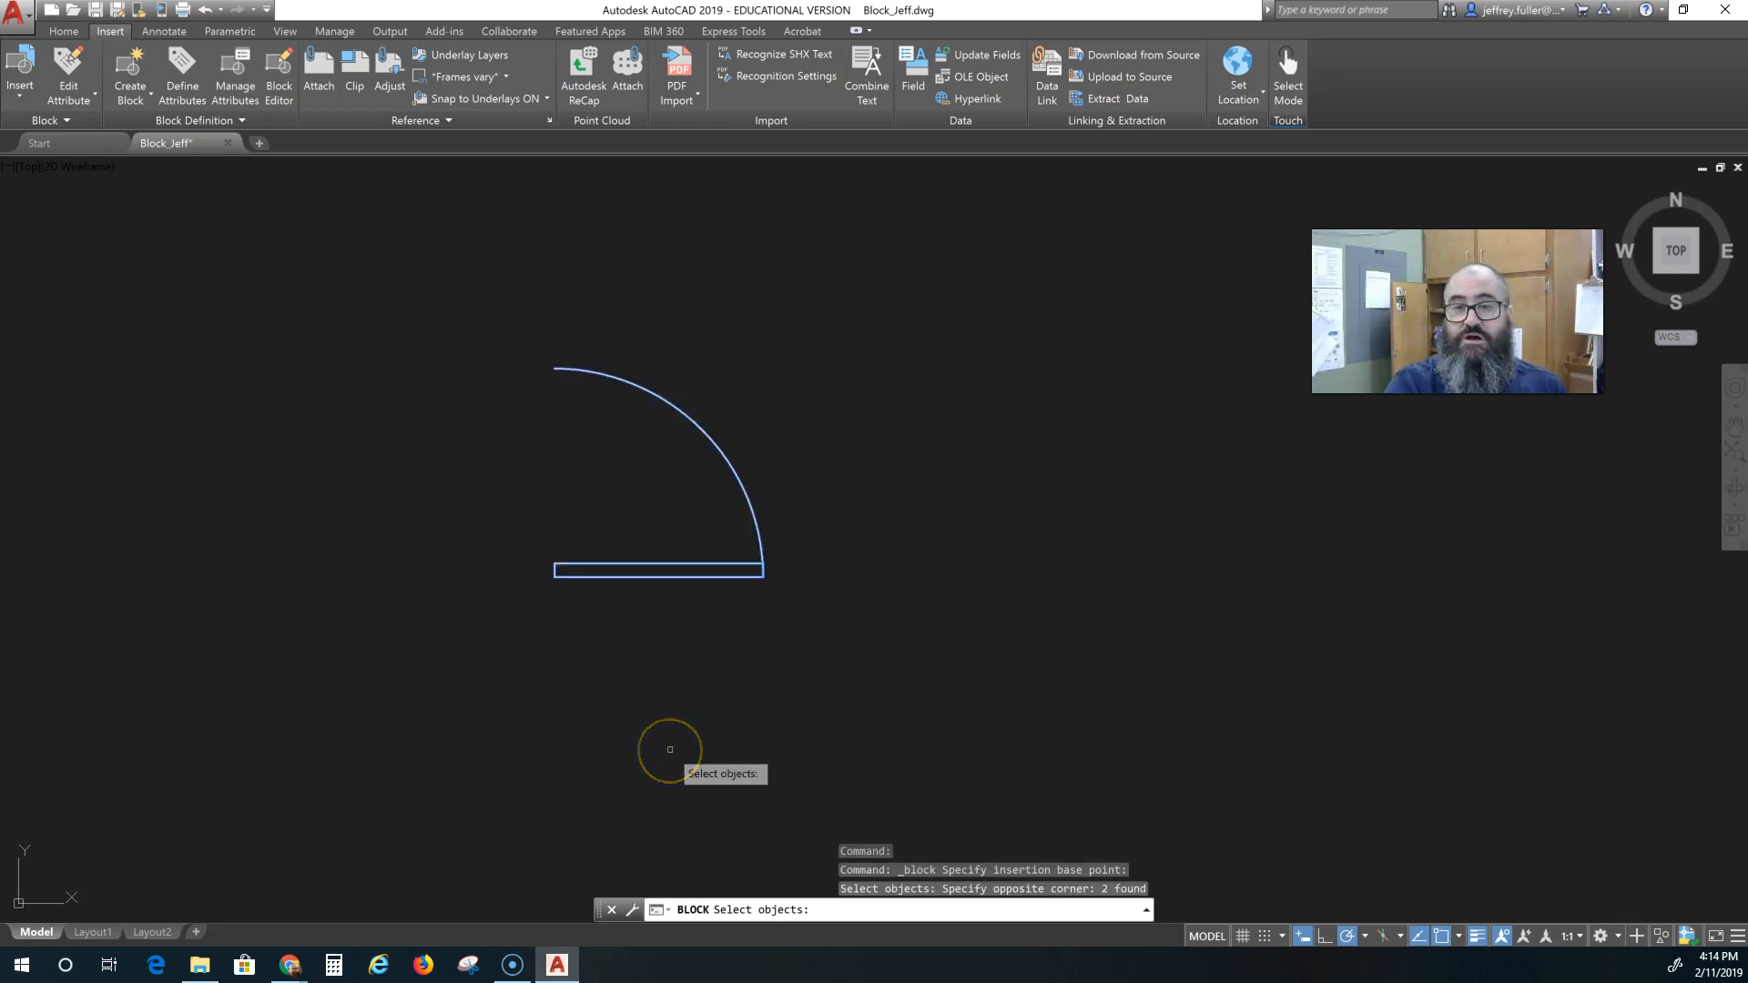
pyautogui.press('Escape')
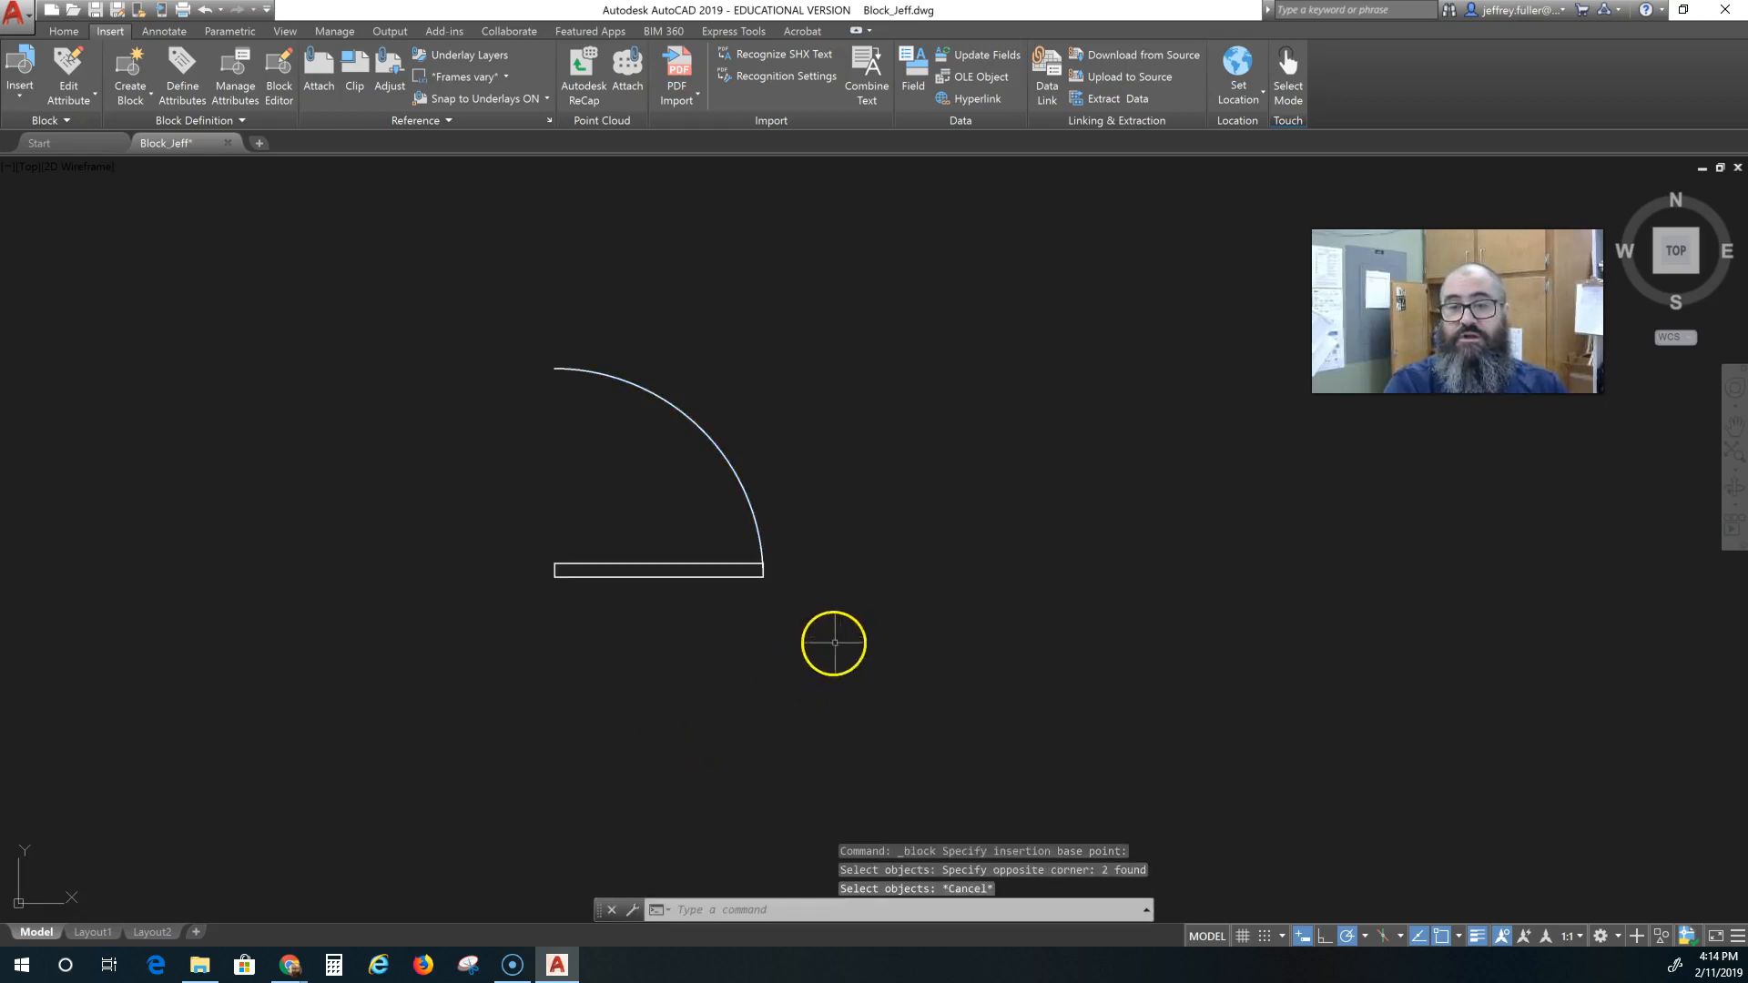
pyautogui.click(894, 292)
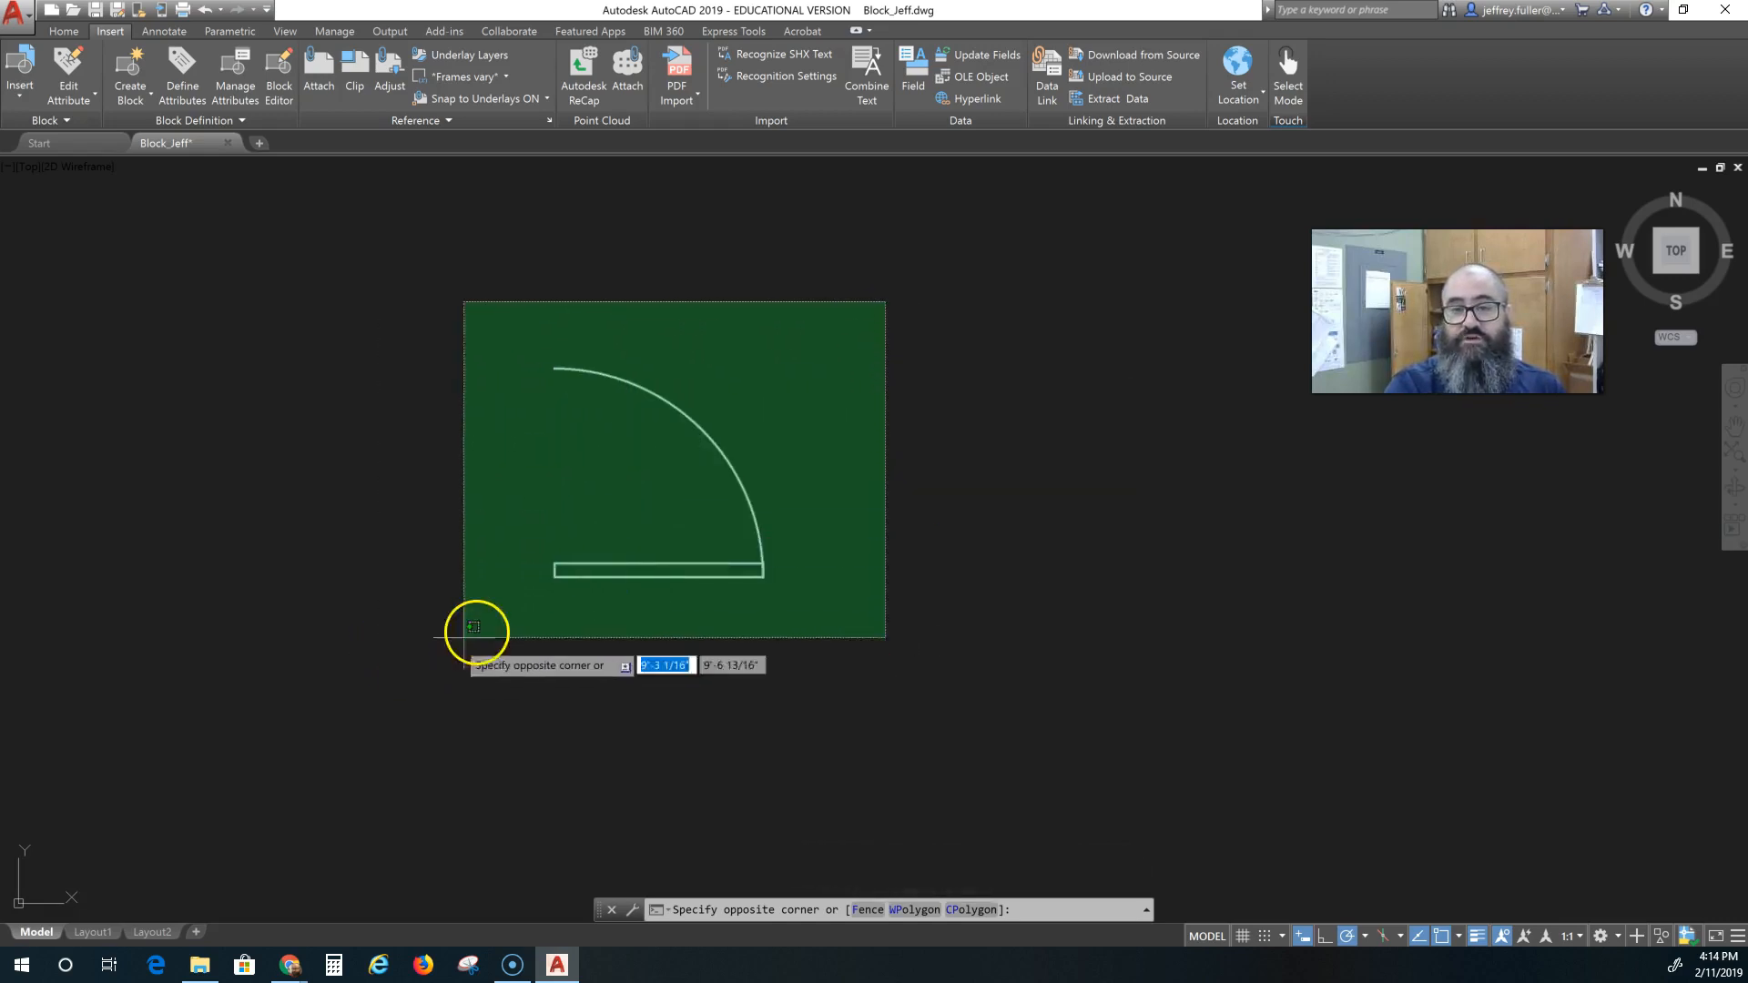
pyautogui.click(429, 652)
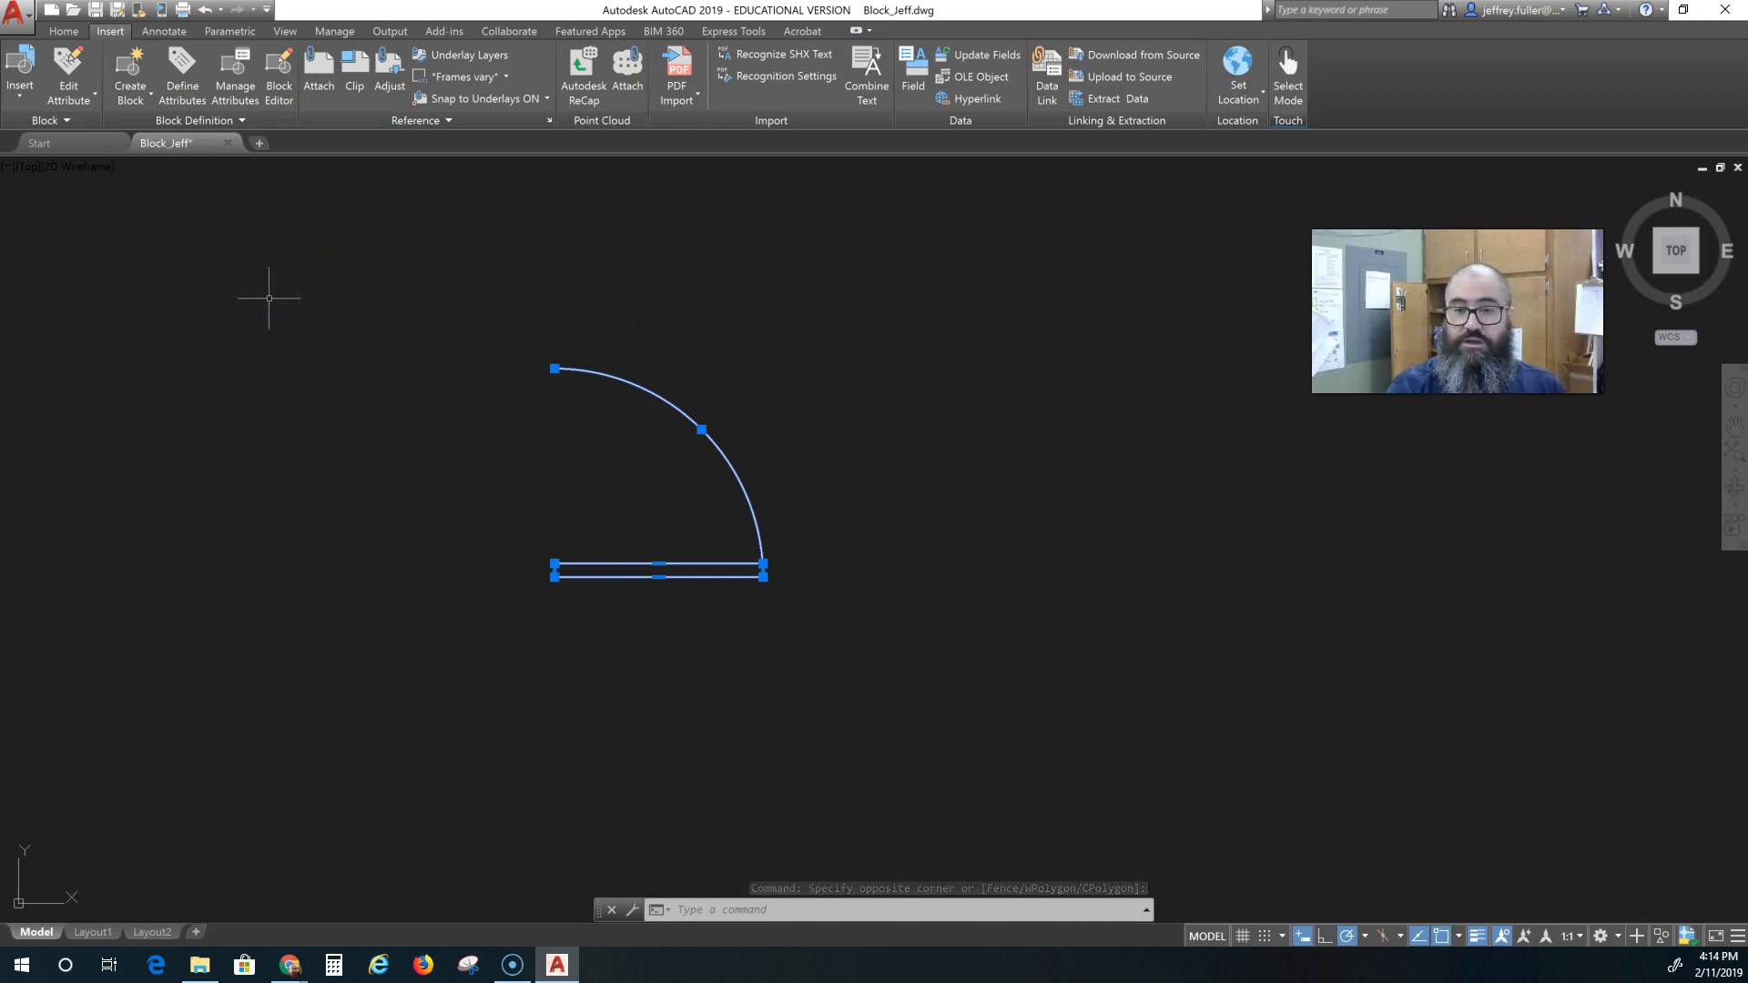
pyautogui.write('b')
pyautogui.press('Return')
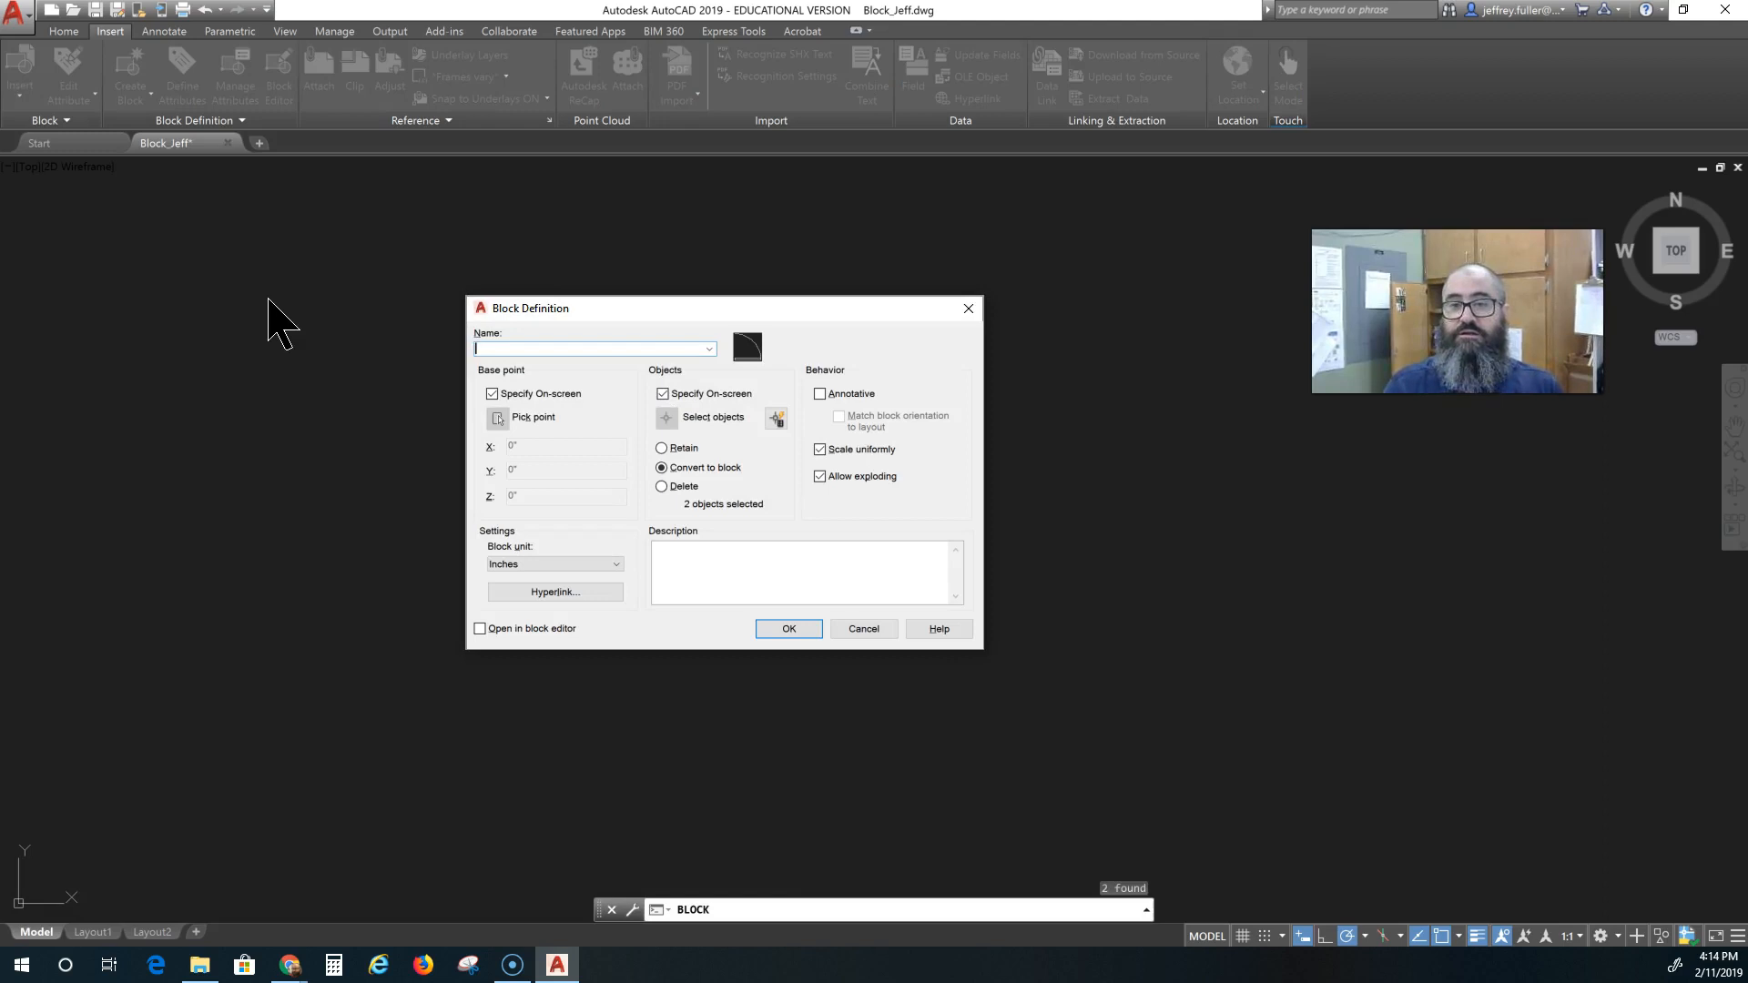
pyautogui.click(969, 309)
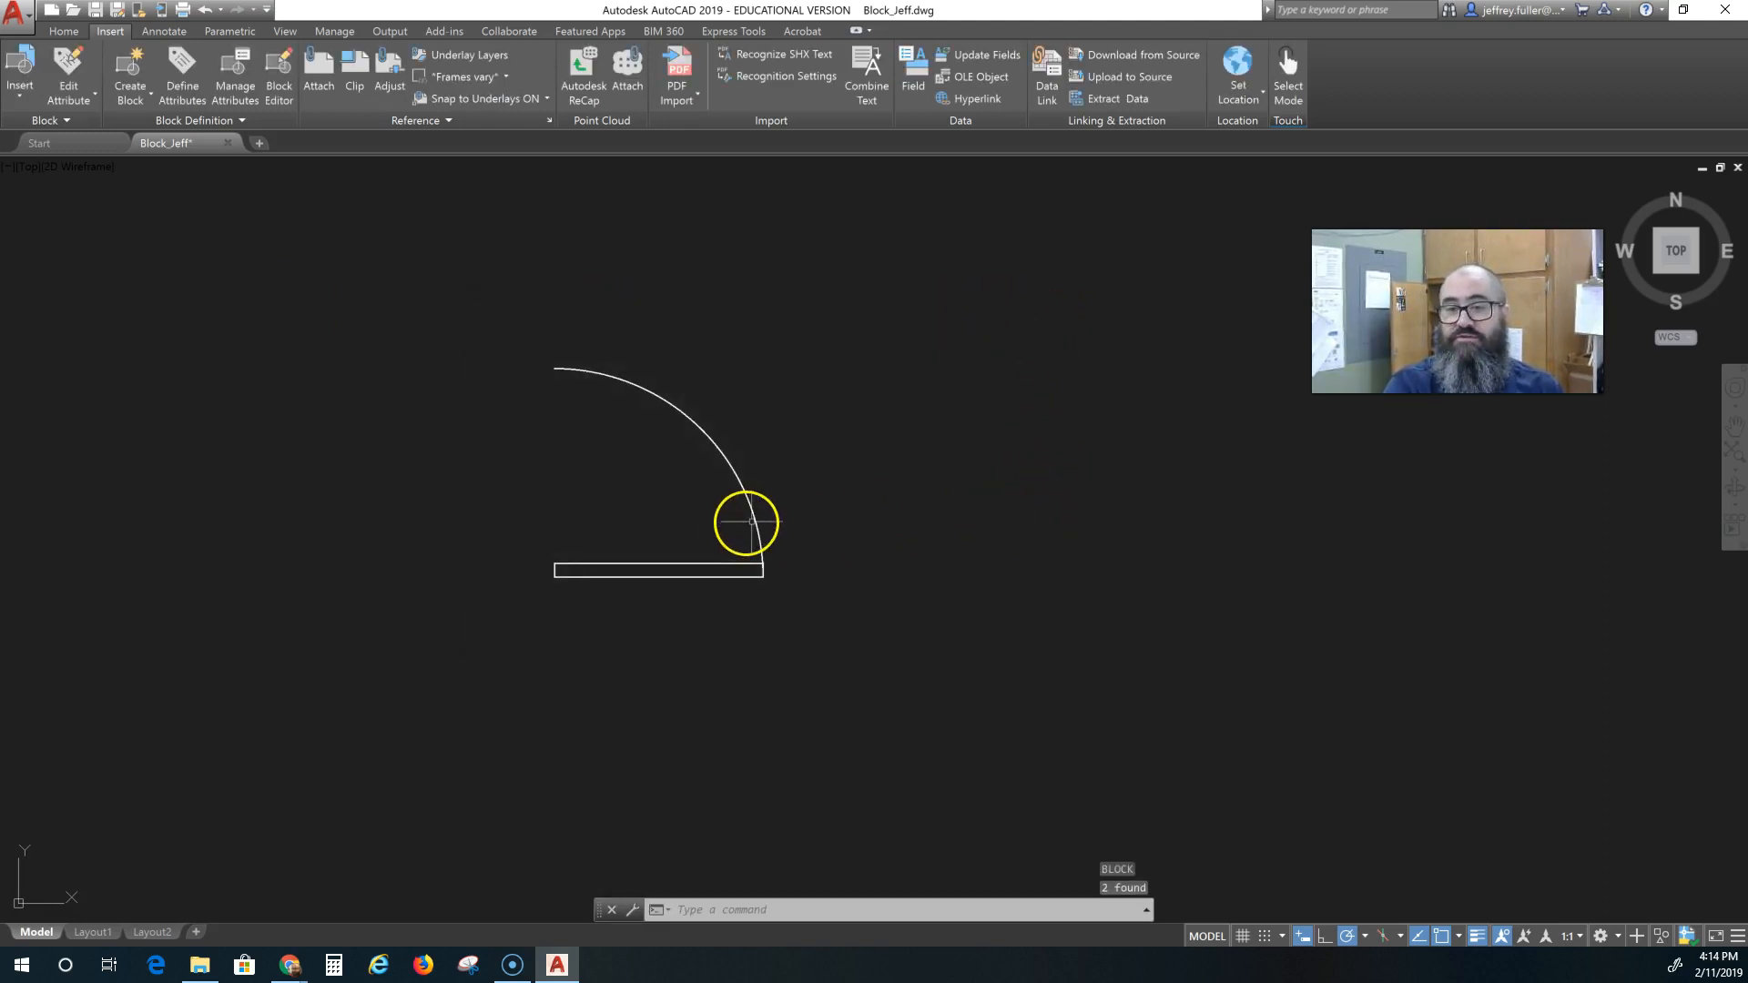
pyautogui.click(865, 551)
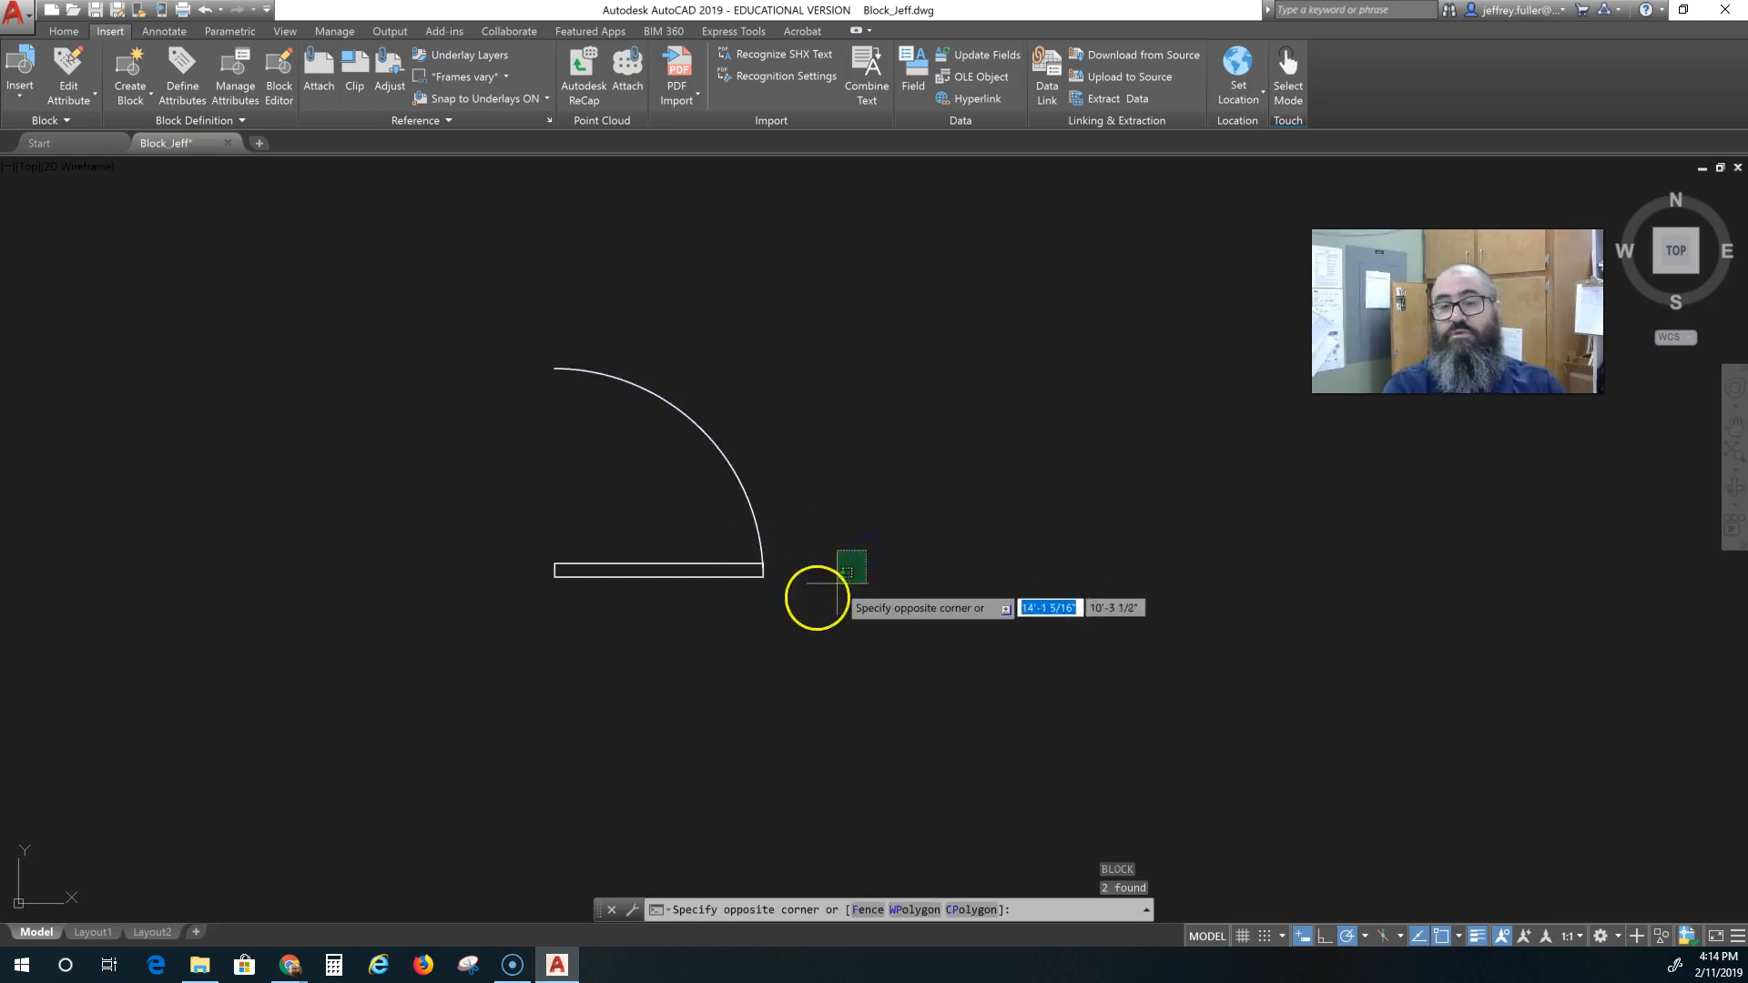
pyautogui.press('Escape')
pyautogui.press('Escape')
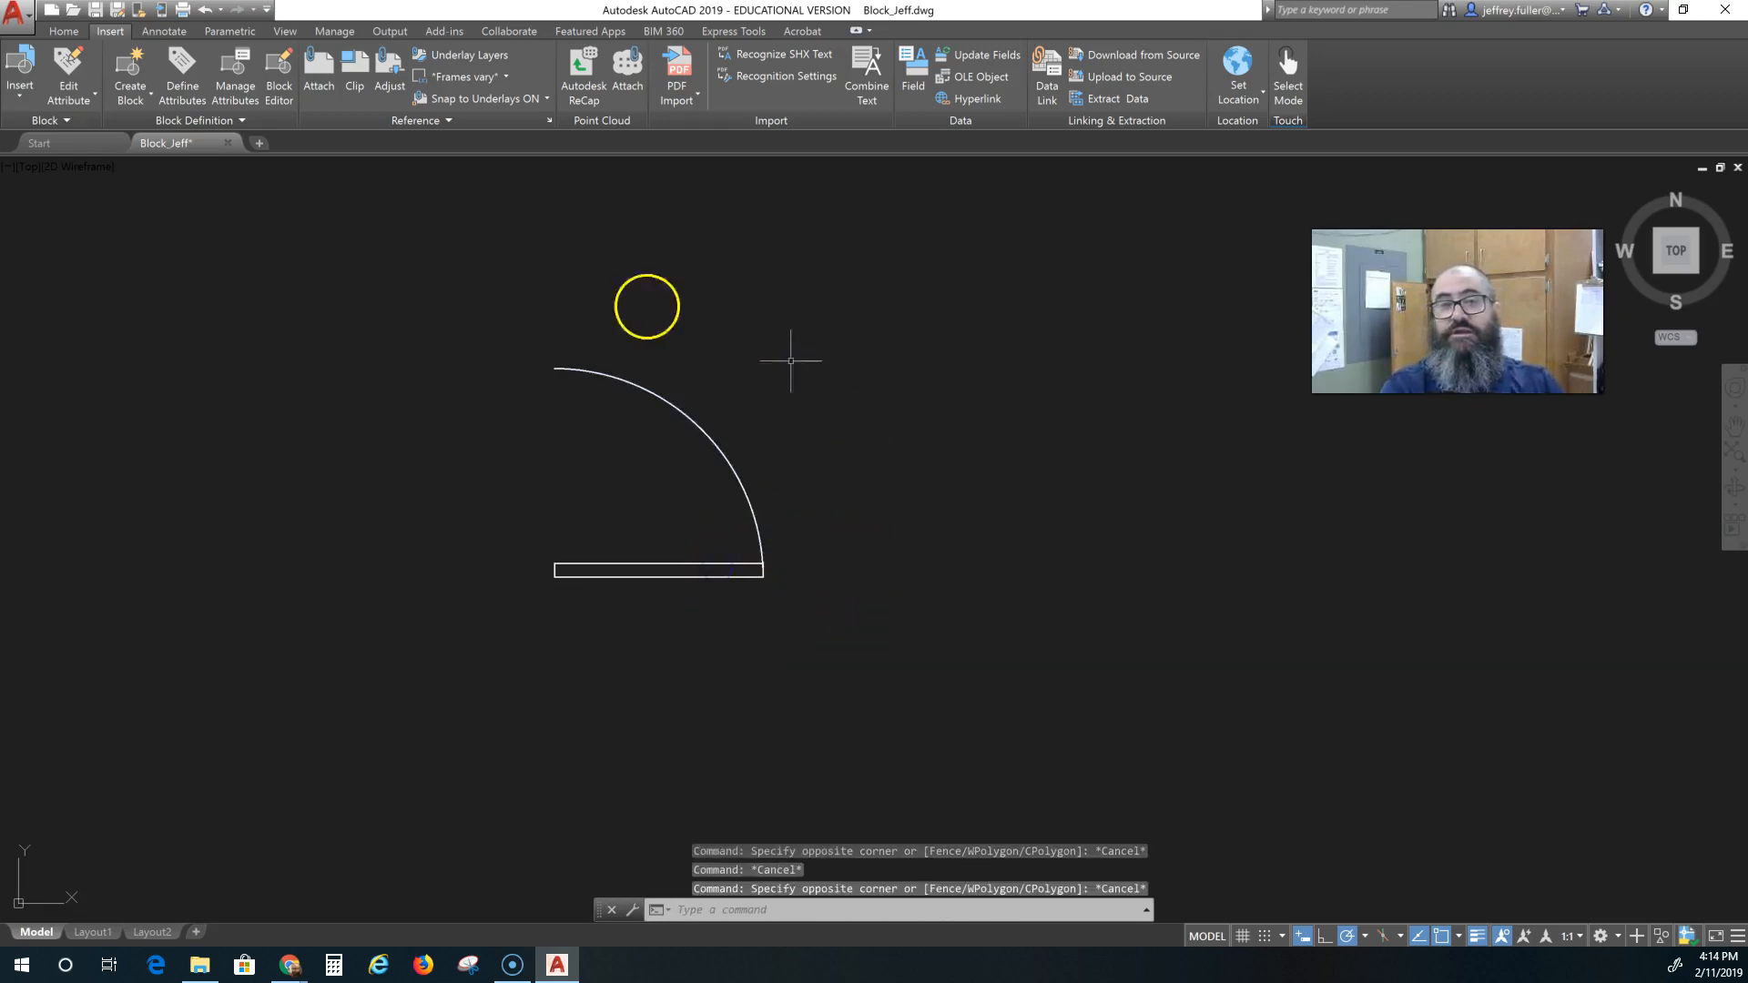
# Create a block named "320in door int." from the rectangle and arc, with its base point at the rectangle's lower-left corner.
pyautogui.click(128, 65)
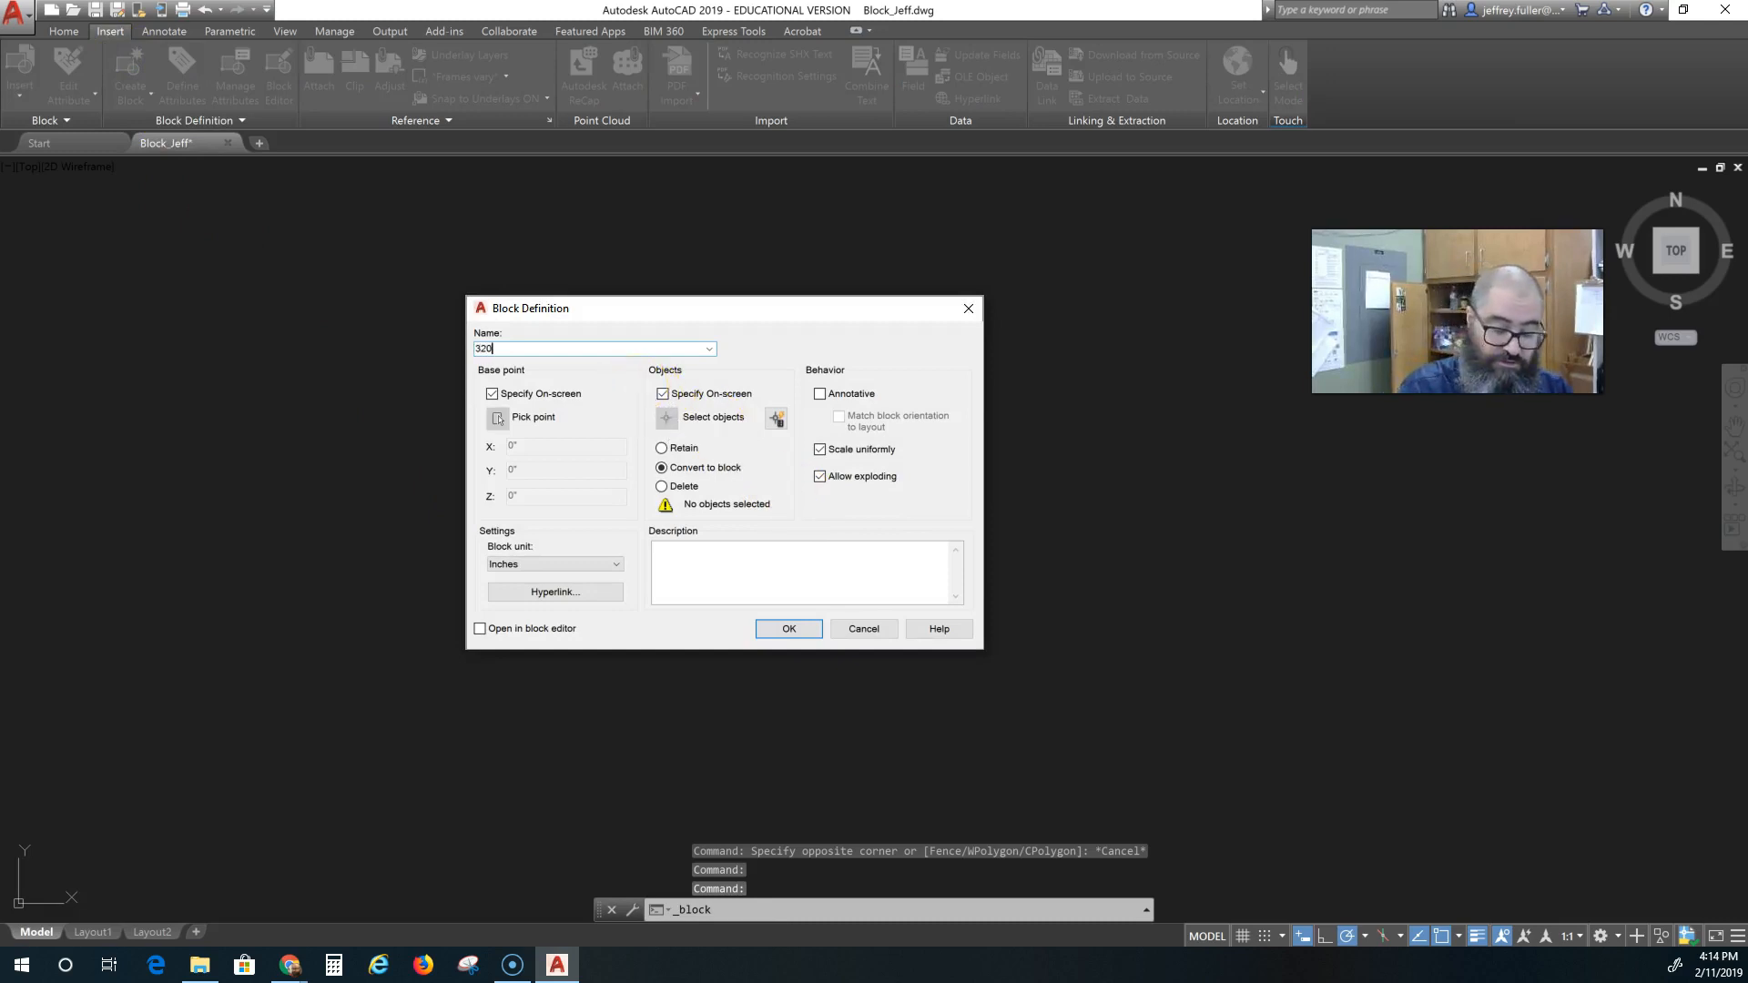
pyautogui.write('320in door int.')
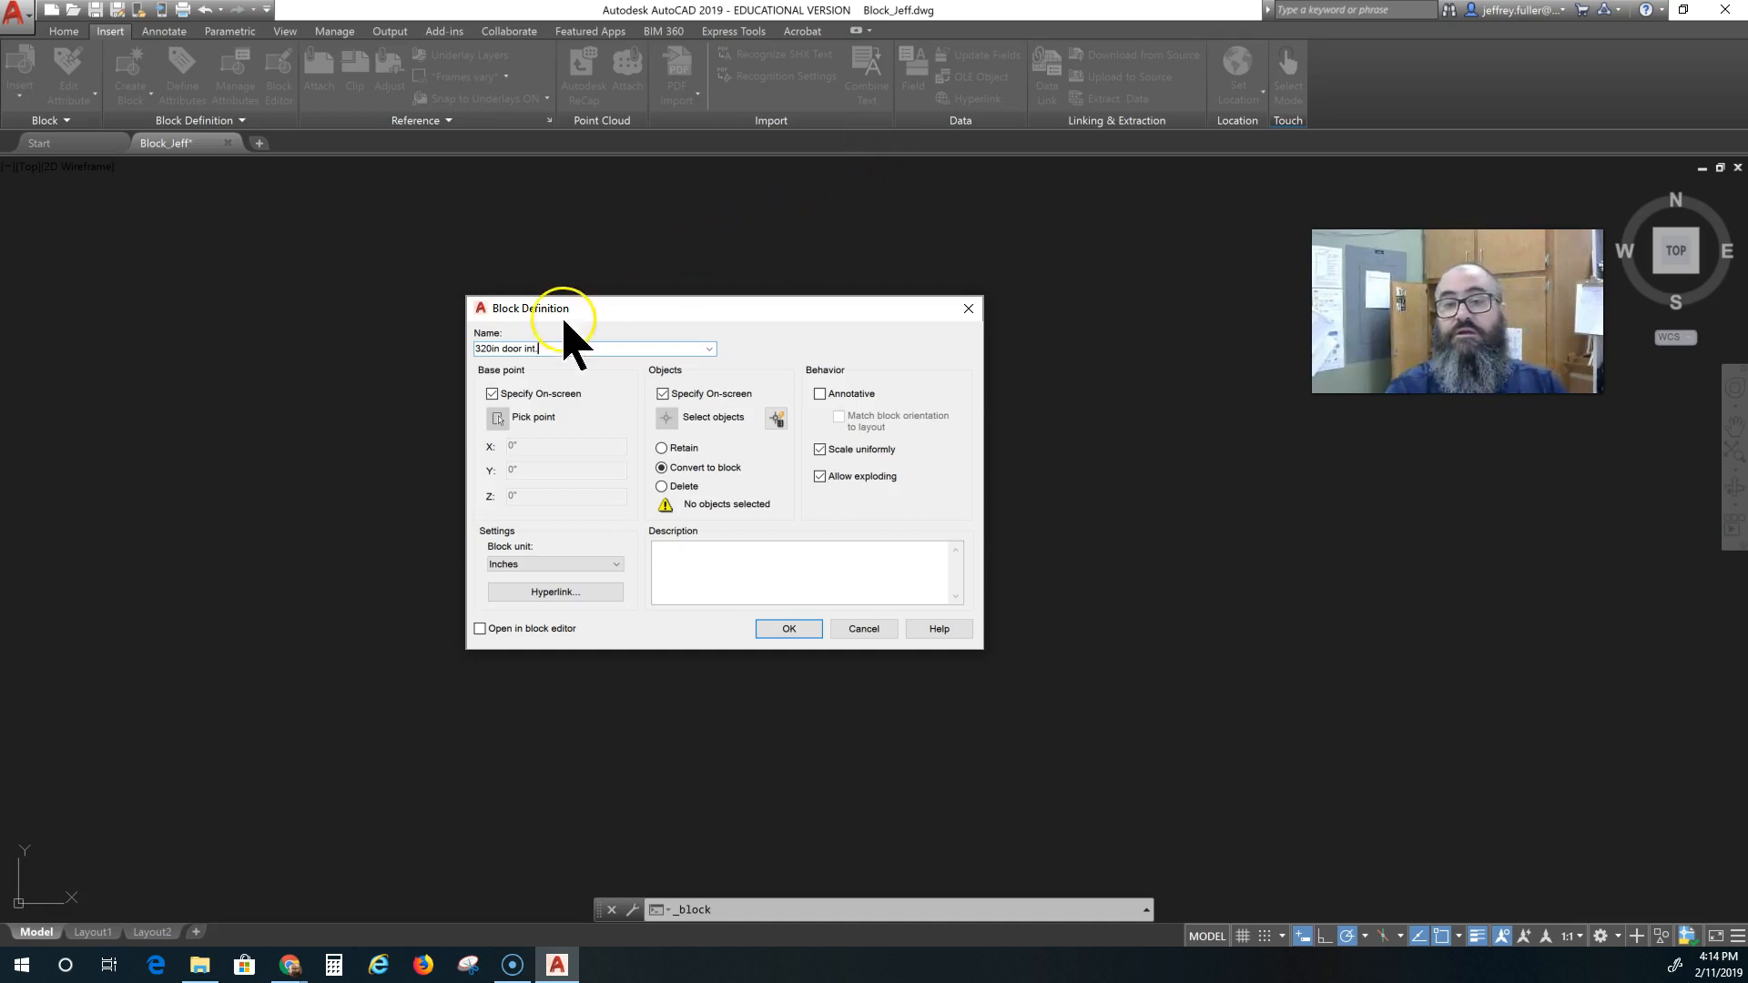
pyautogui.click(493, 349)
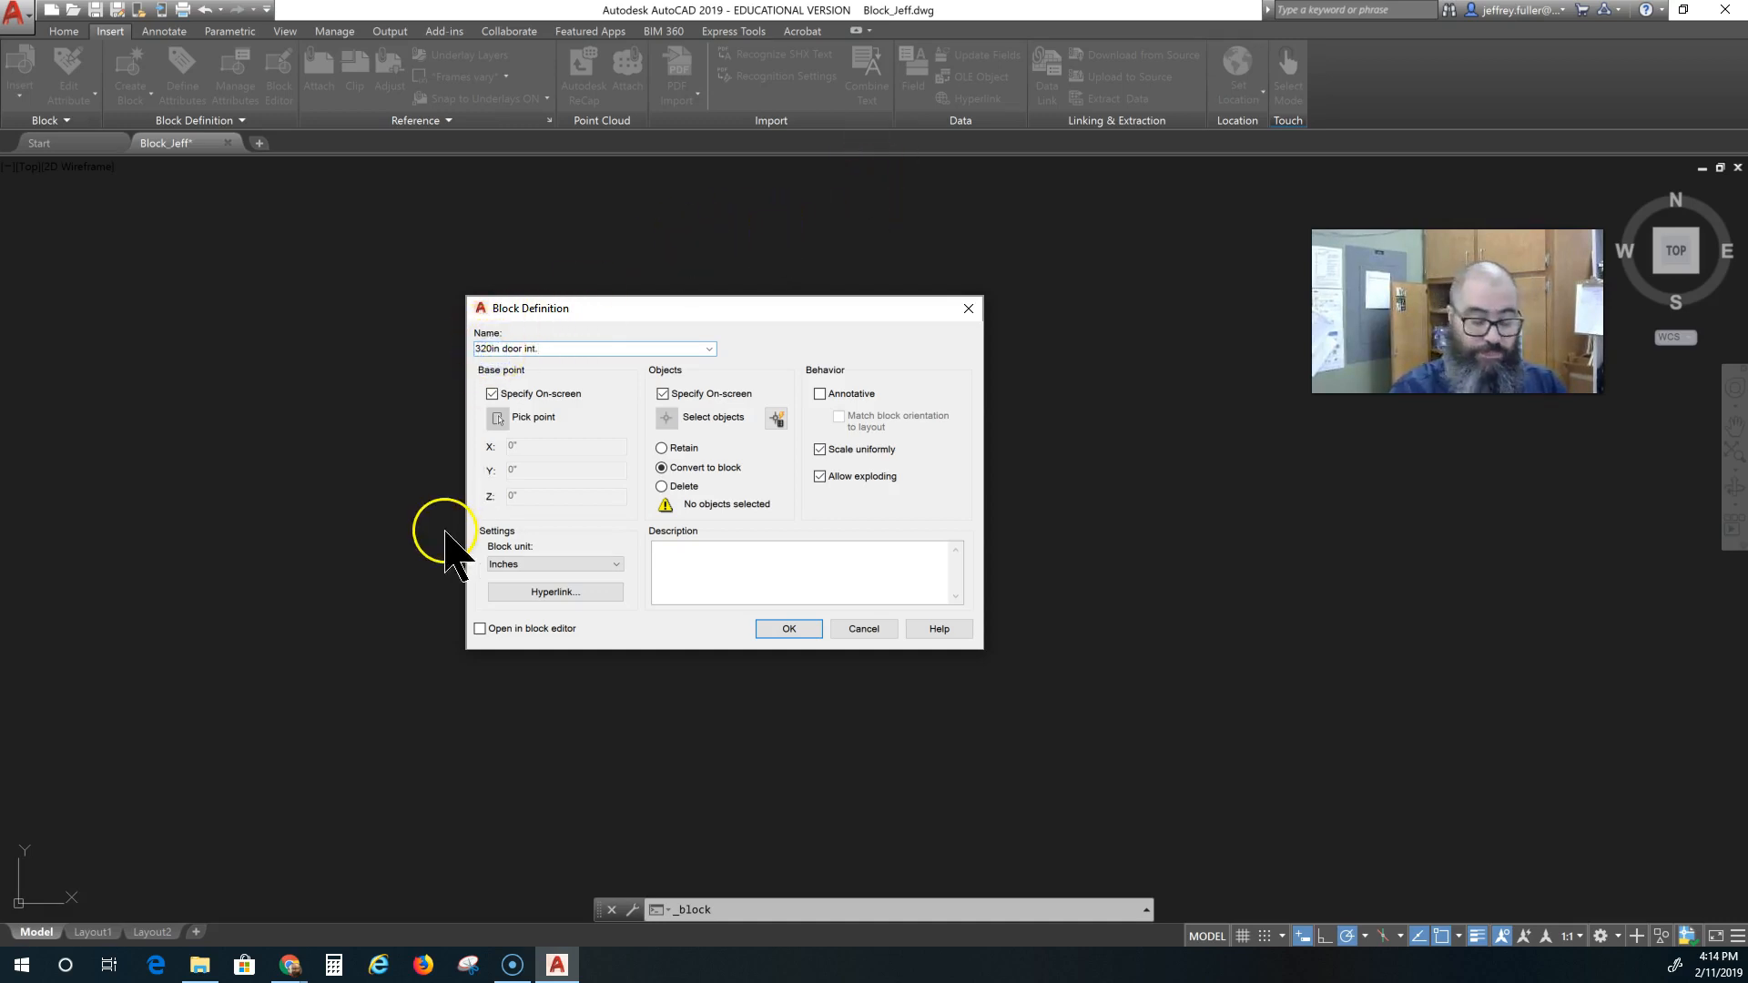
pyautogui.click(788, 630)
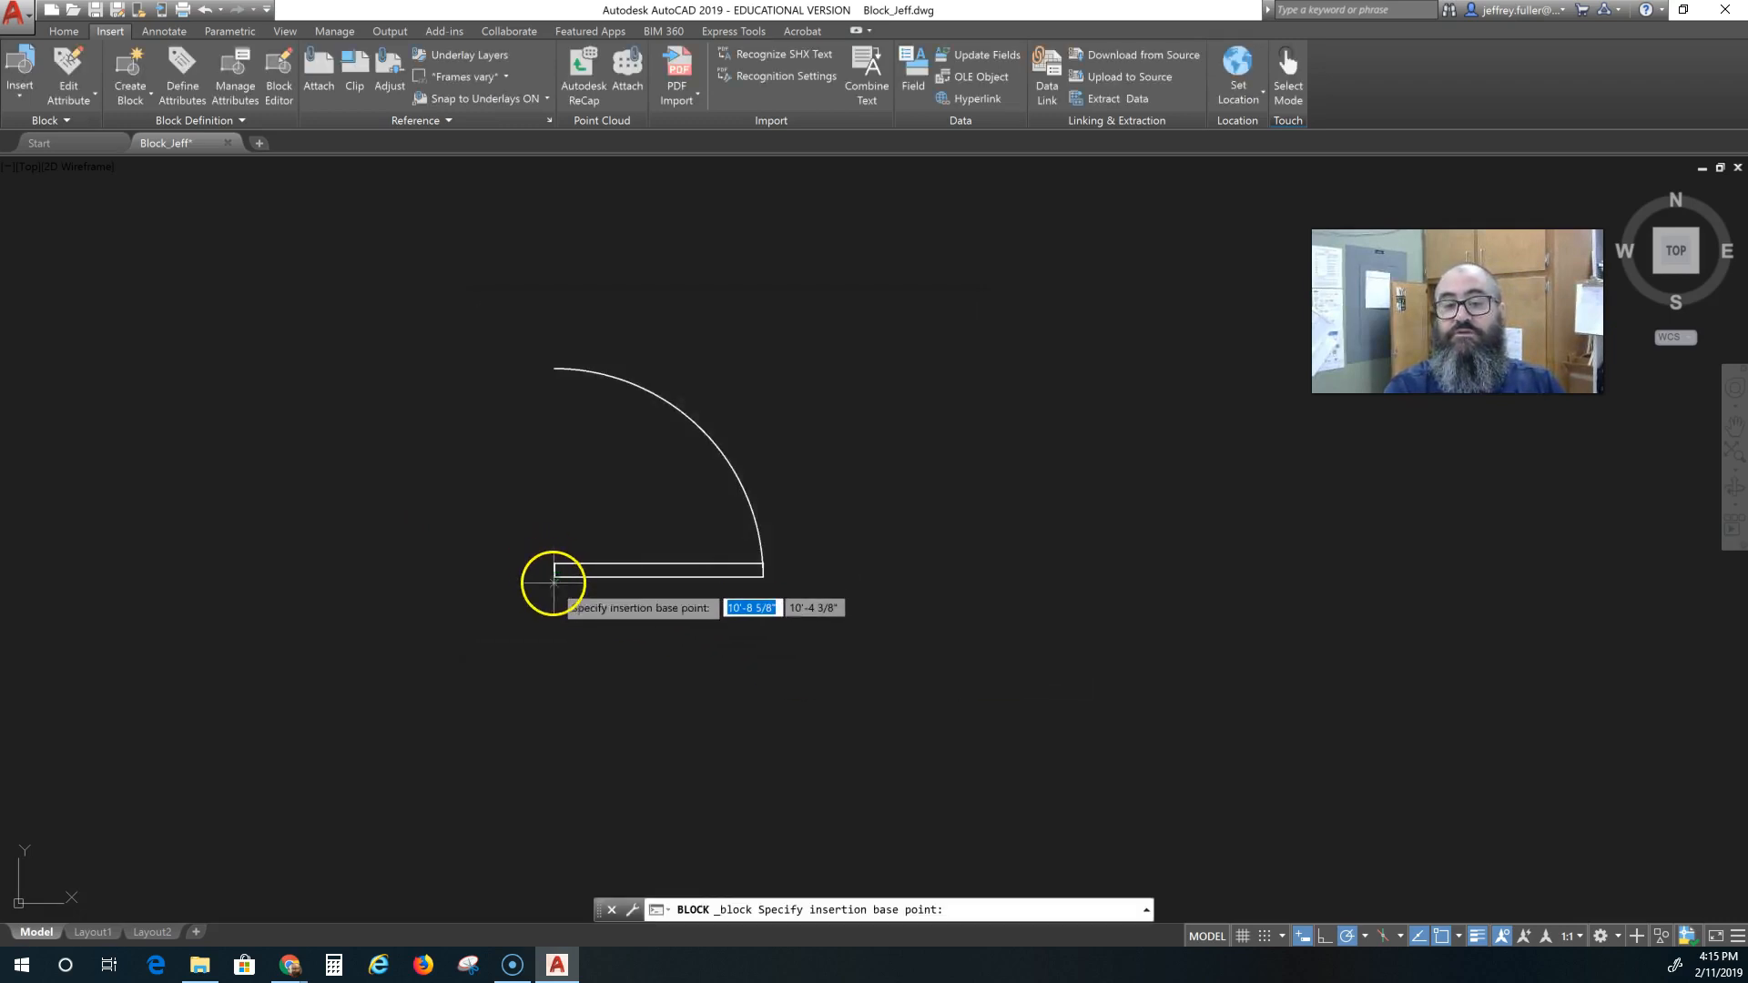
pyautogui.click(552, 576)
pyautogui.click(882, 319)
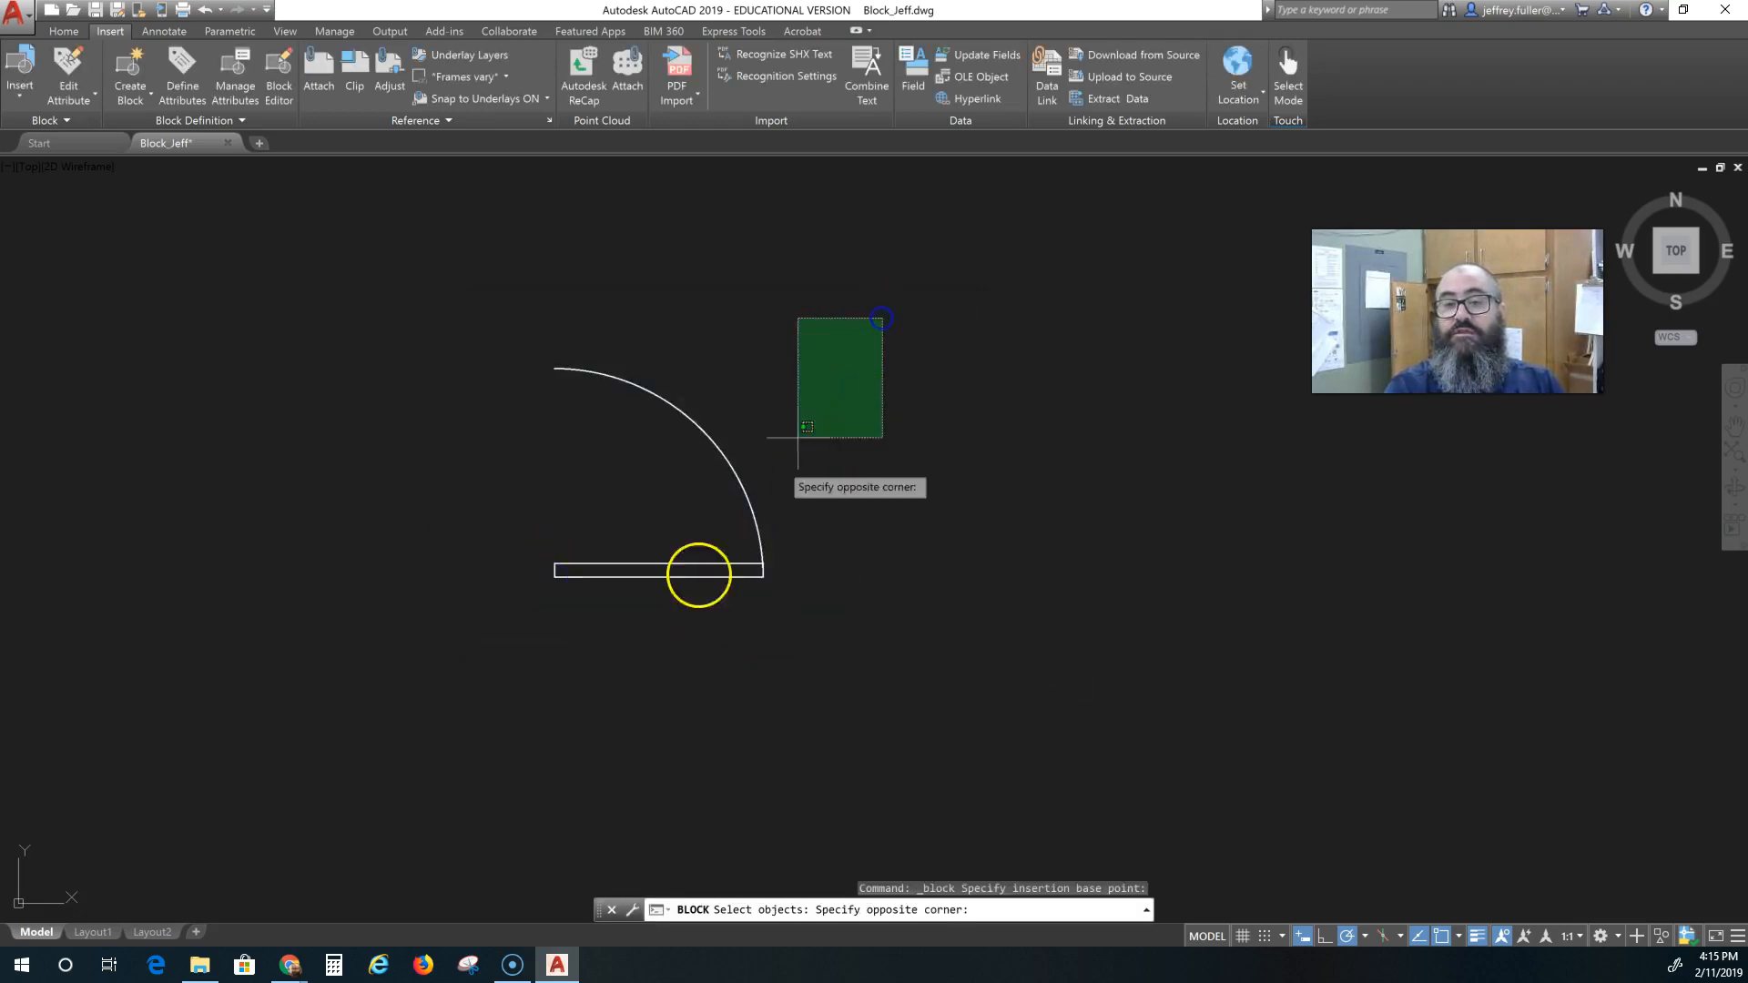
pyautogui.click(318, 772)
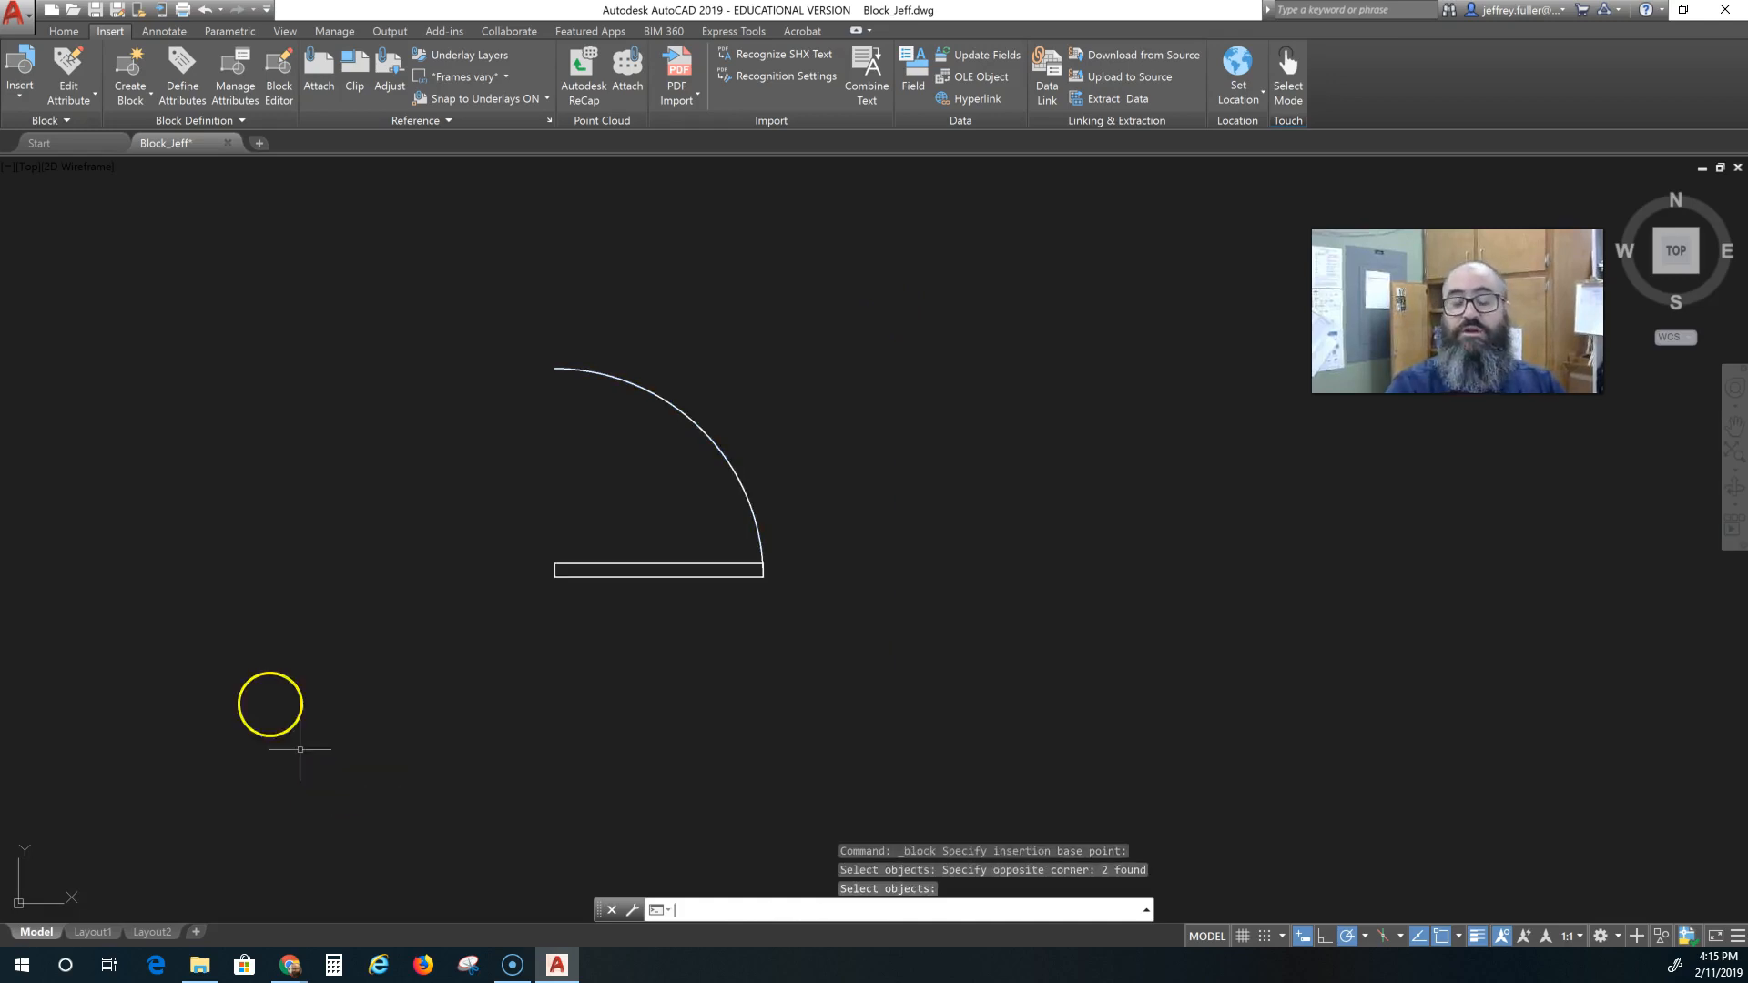
pyautogui.press('Return')
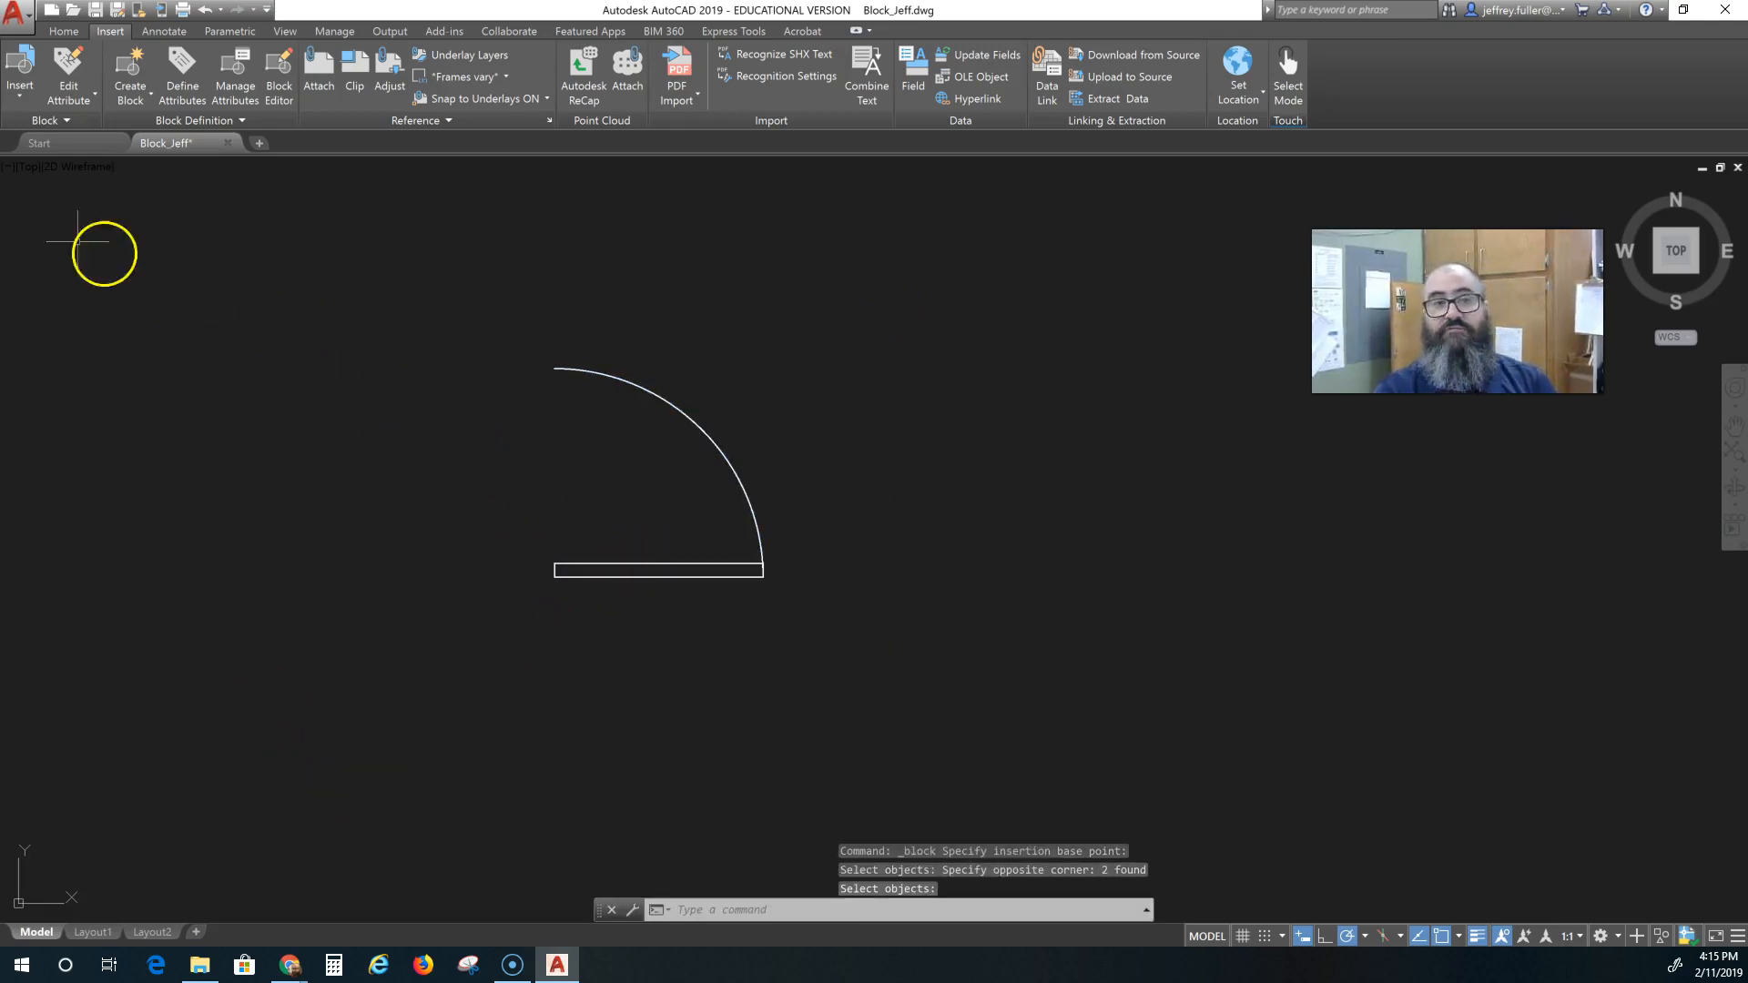
# Move the interior door block by its base-point grip to a spot slightly below and left of its original location.
pyautogui.click(715, 566)
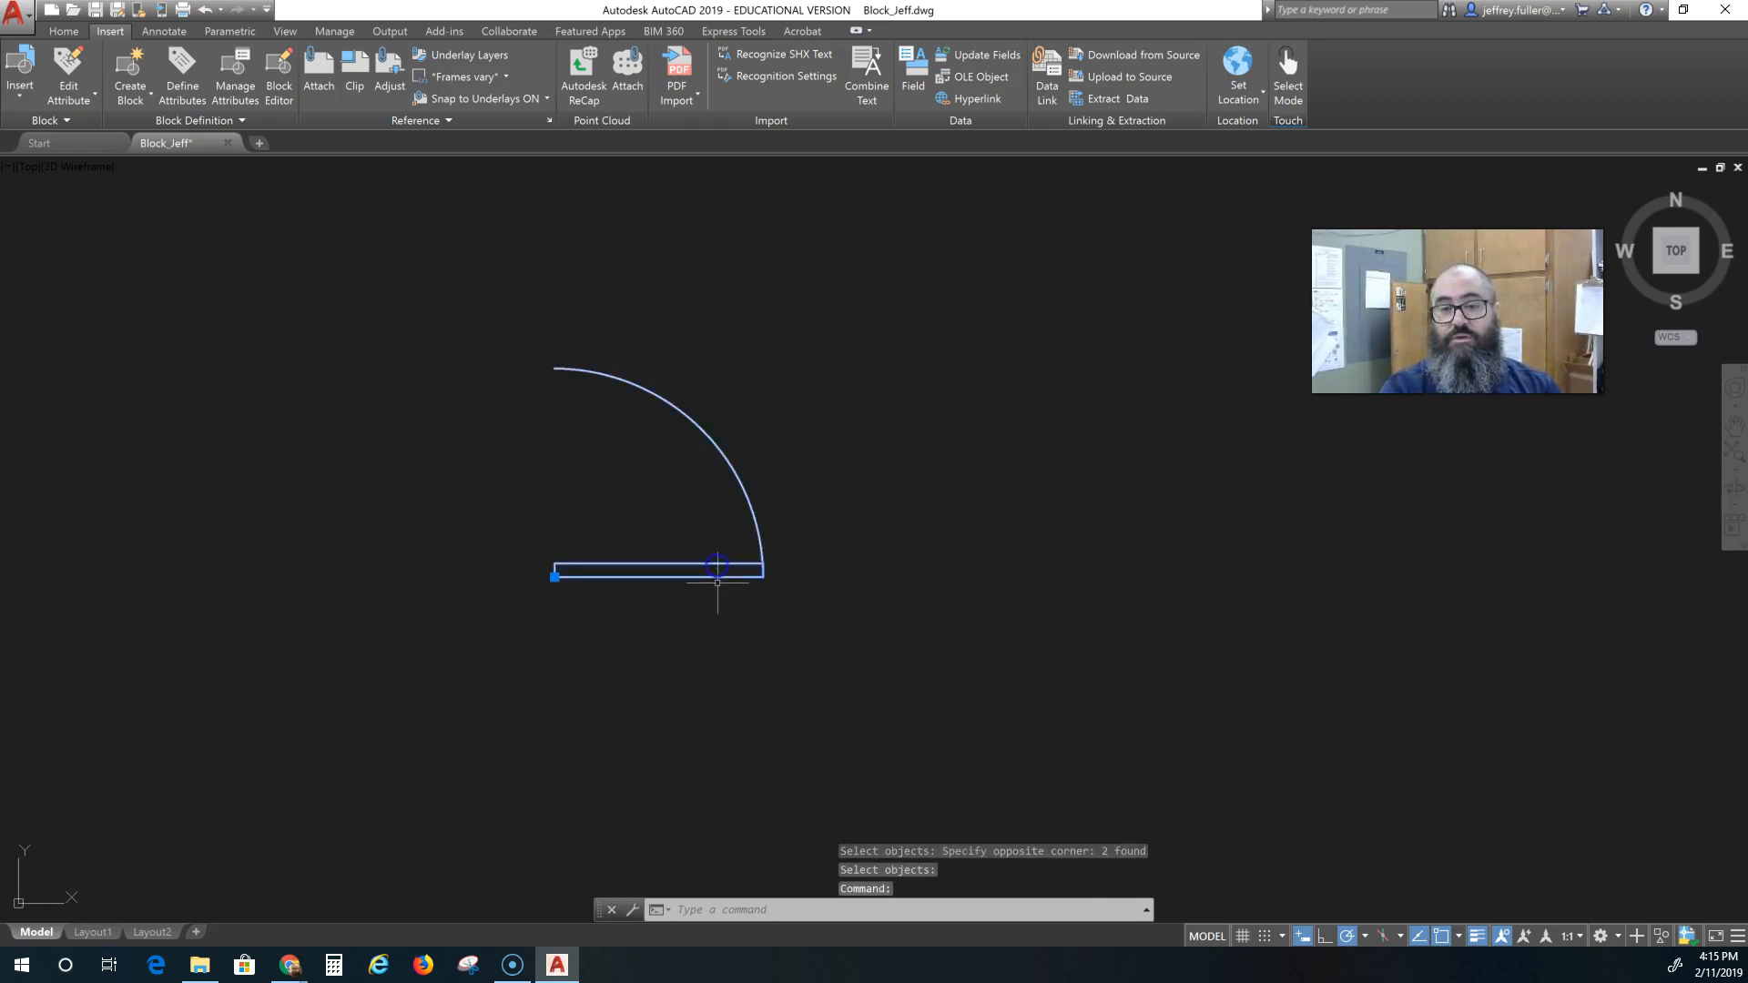
pyautogui.click(559, 581)
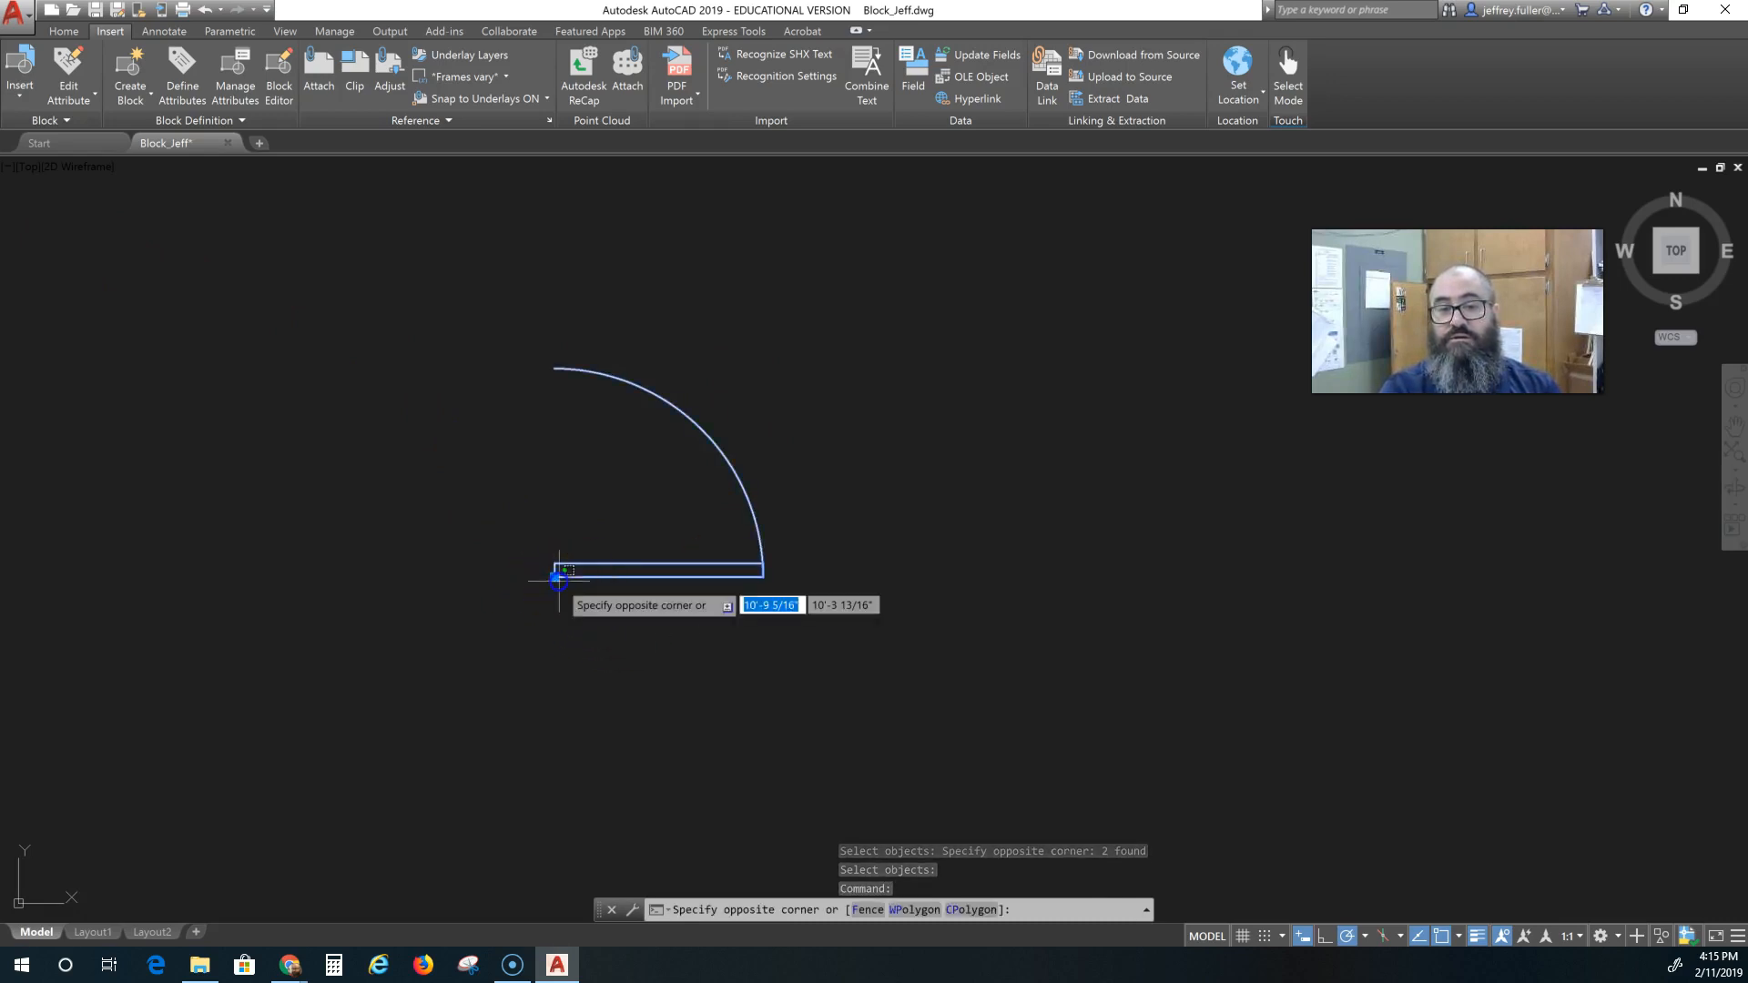
pyautogui.click(714, 542)
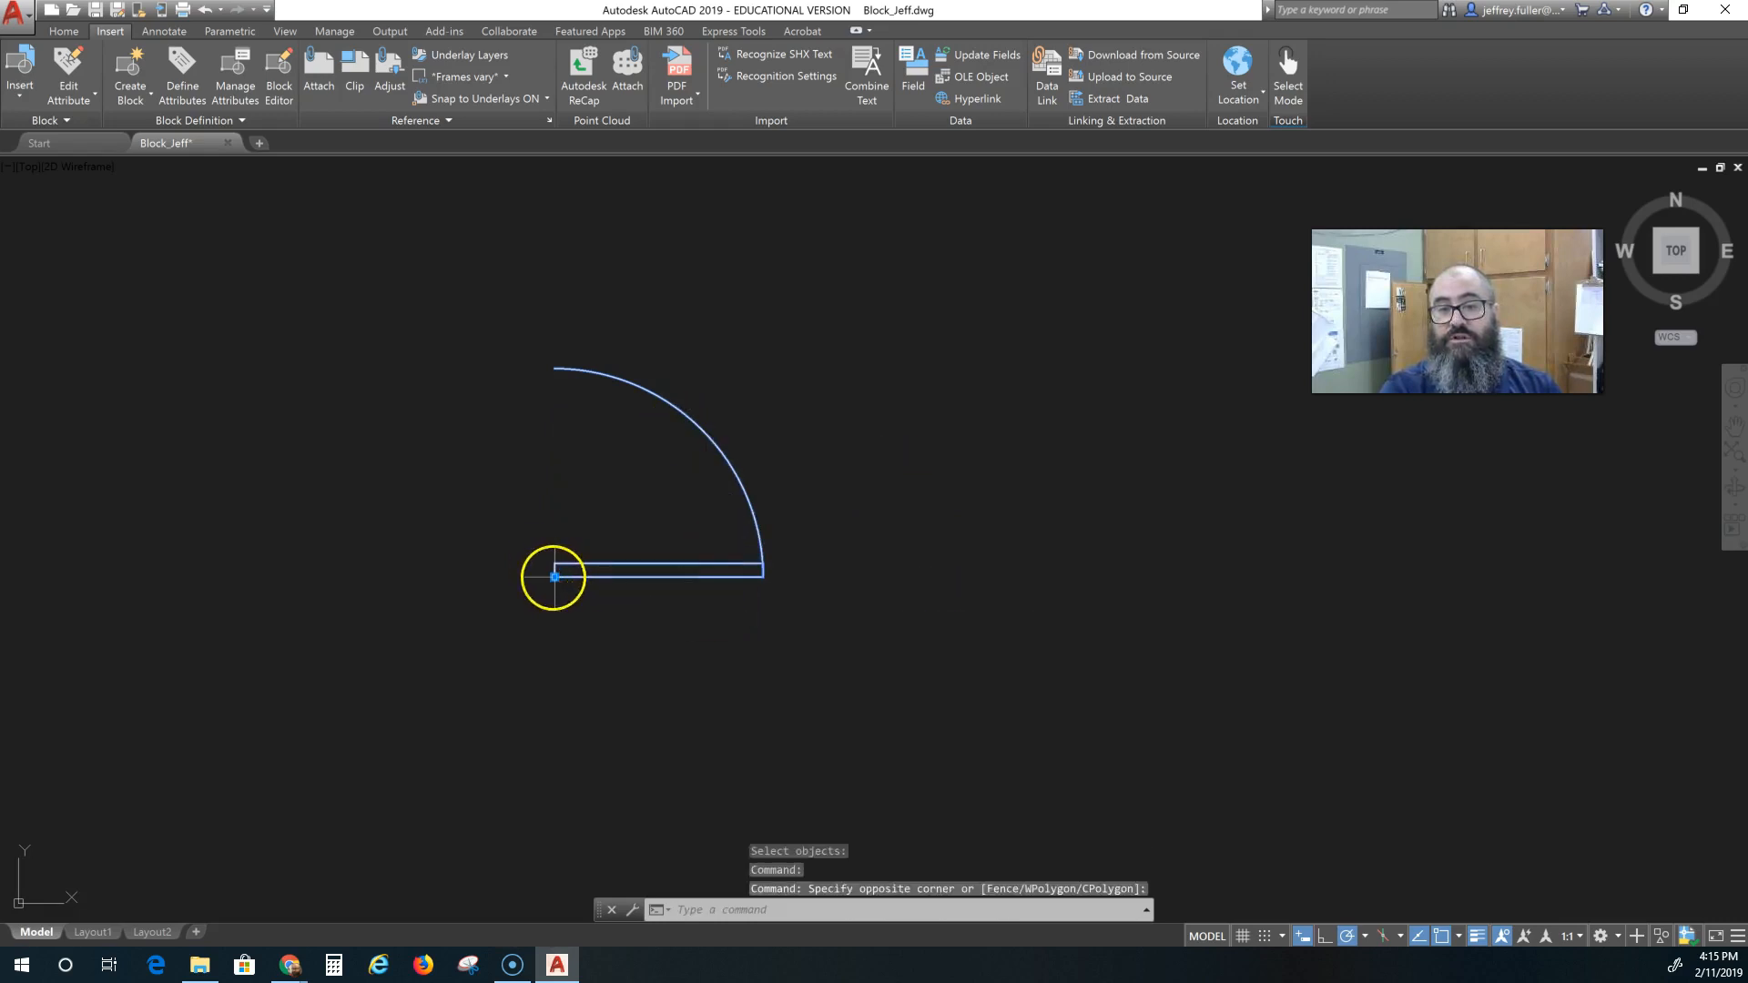
pyautogui.click(555, 576)
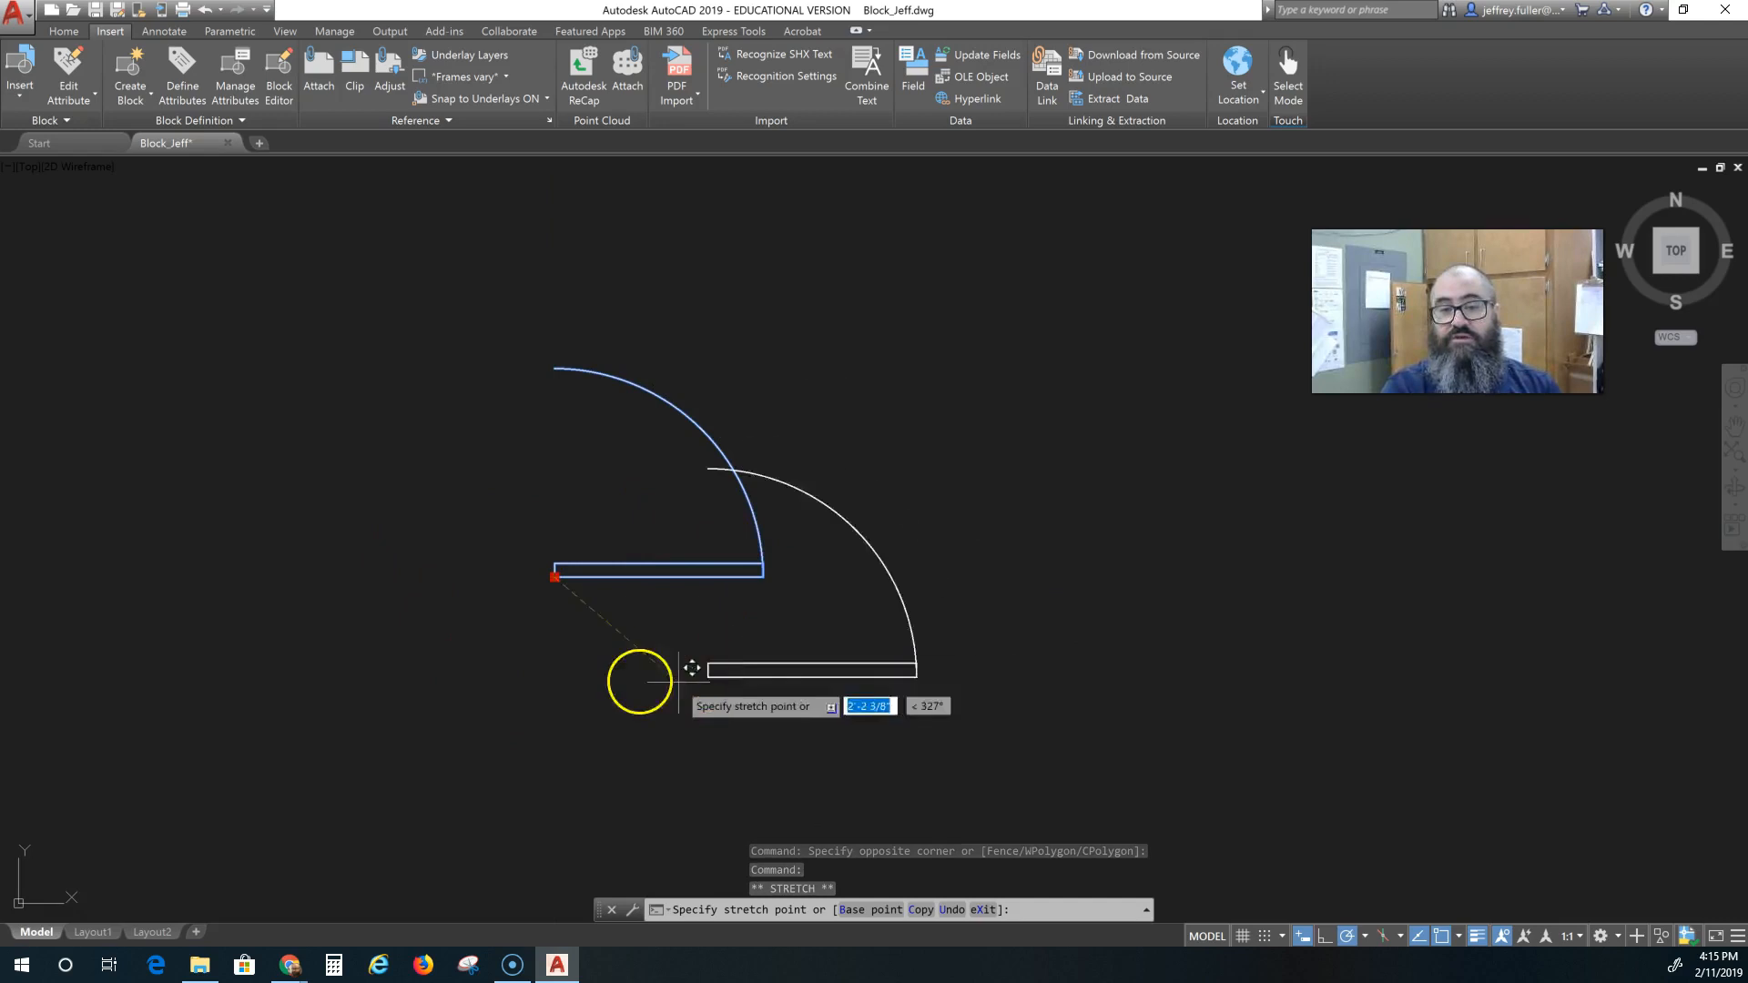
pyautogui.click(461, 627)
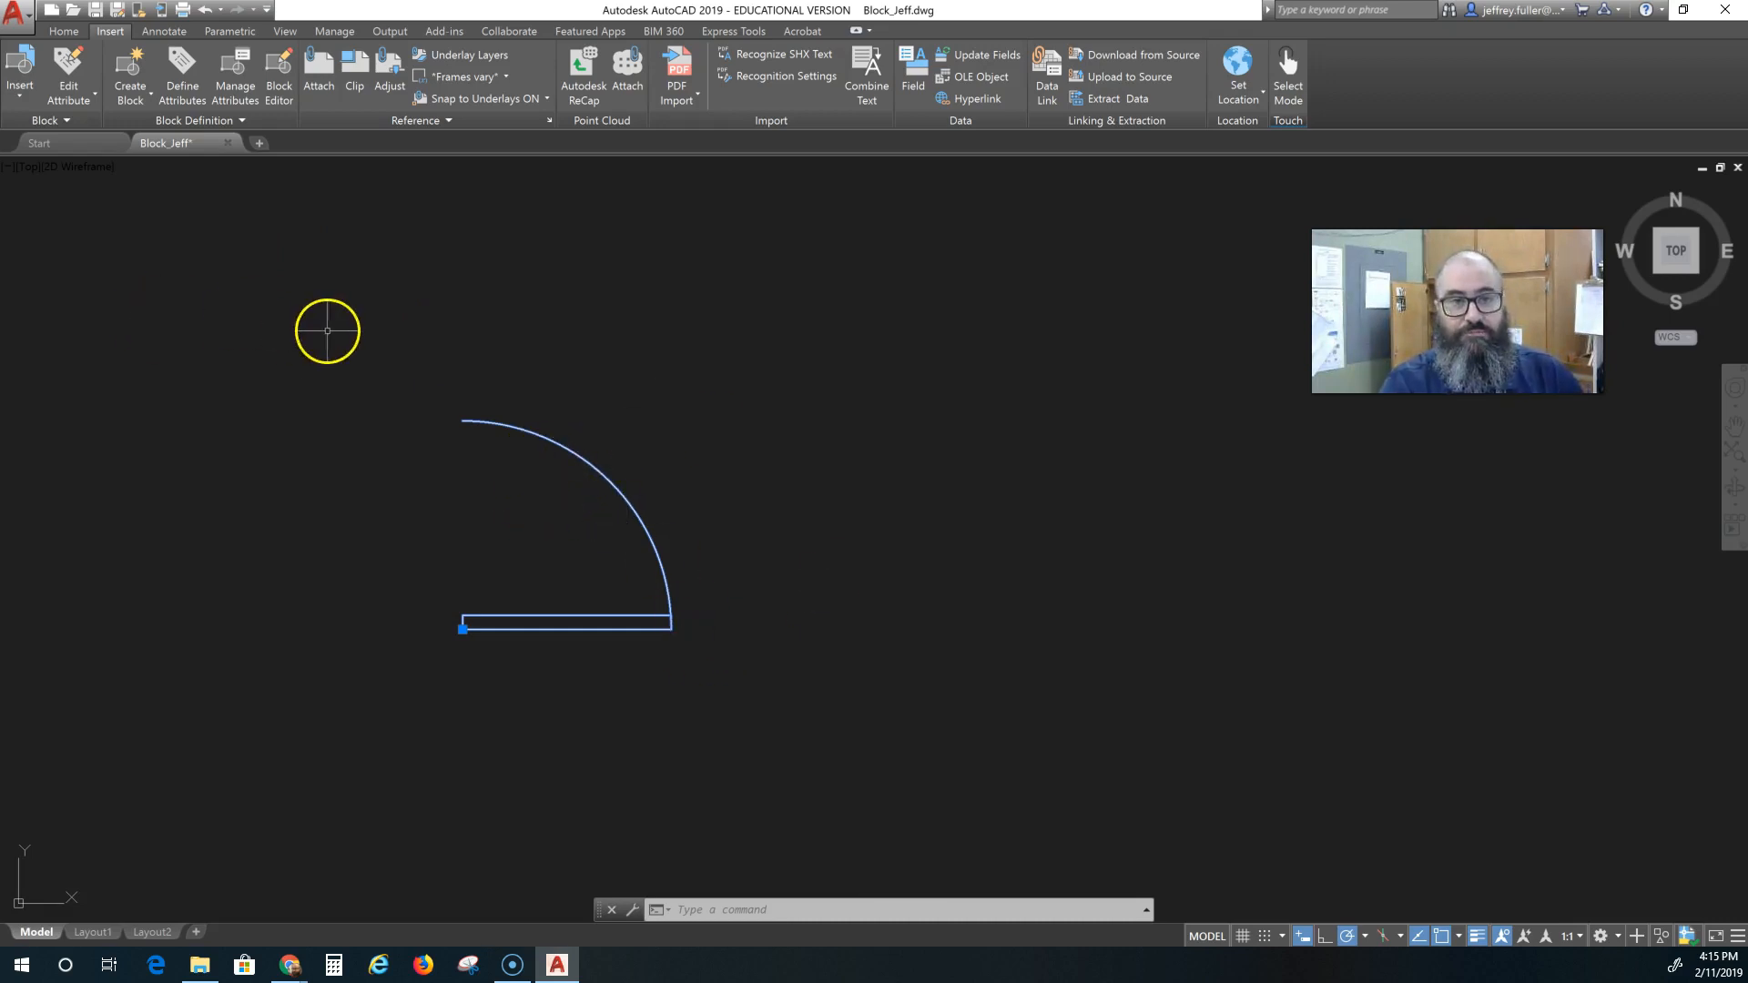
pyautogui.click(64, 30)
pyautogui.click(173, 55)
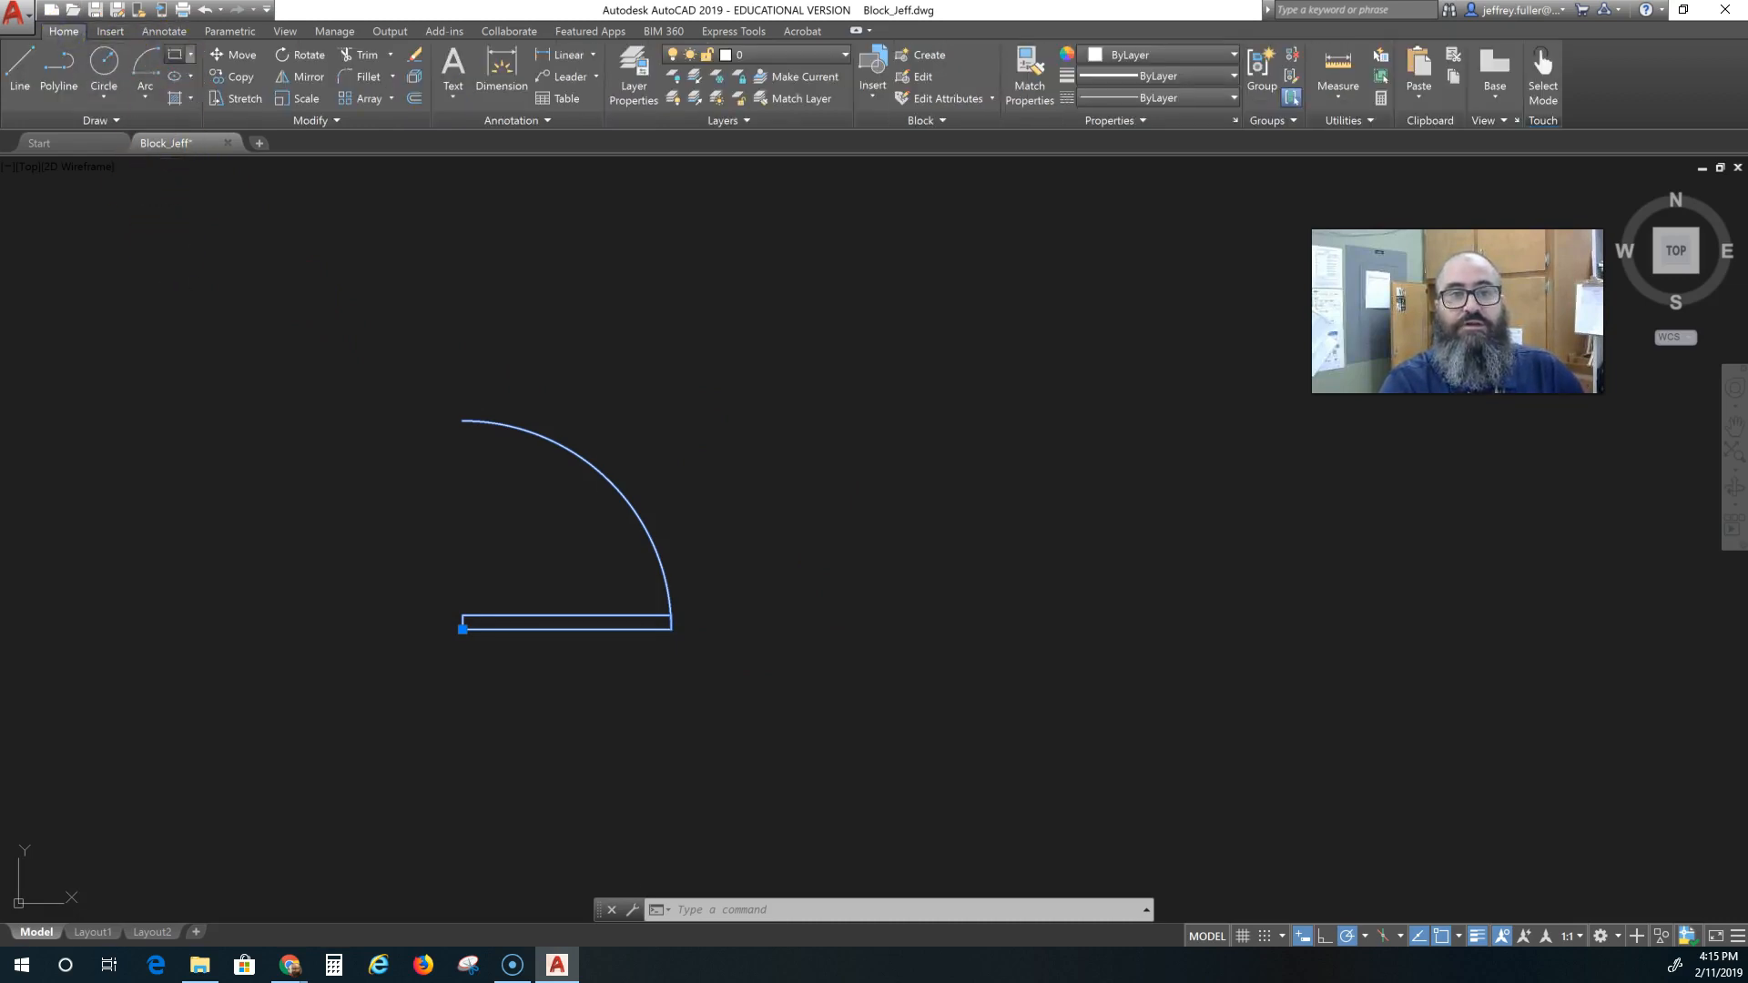
pyautogui.click(744, 531)
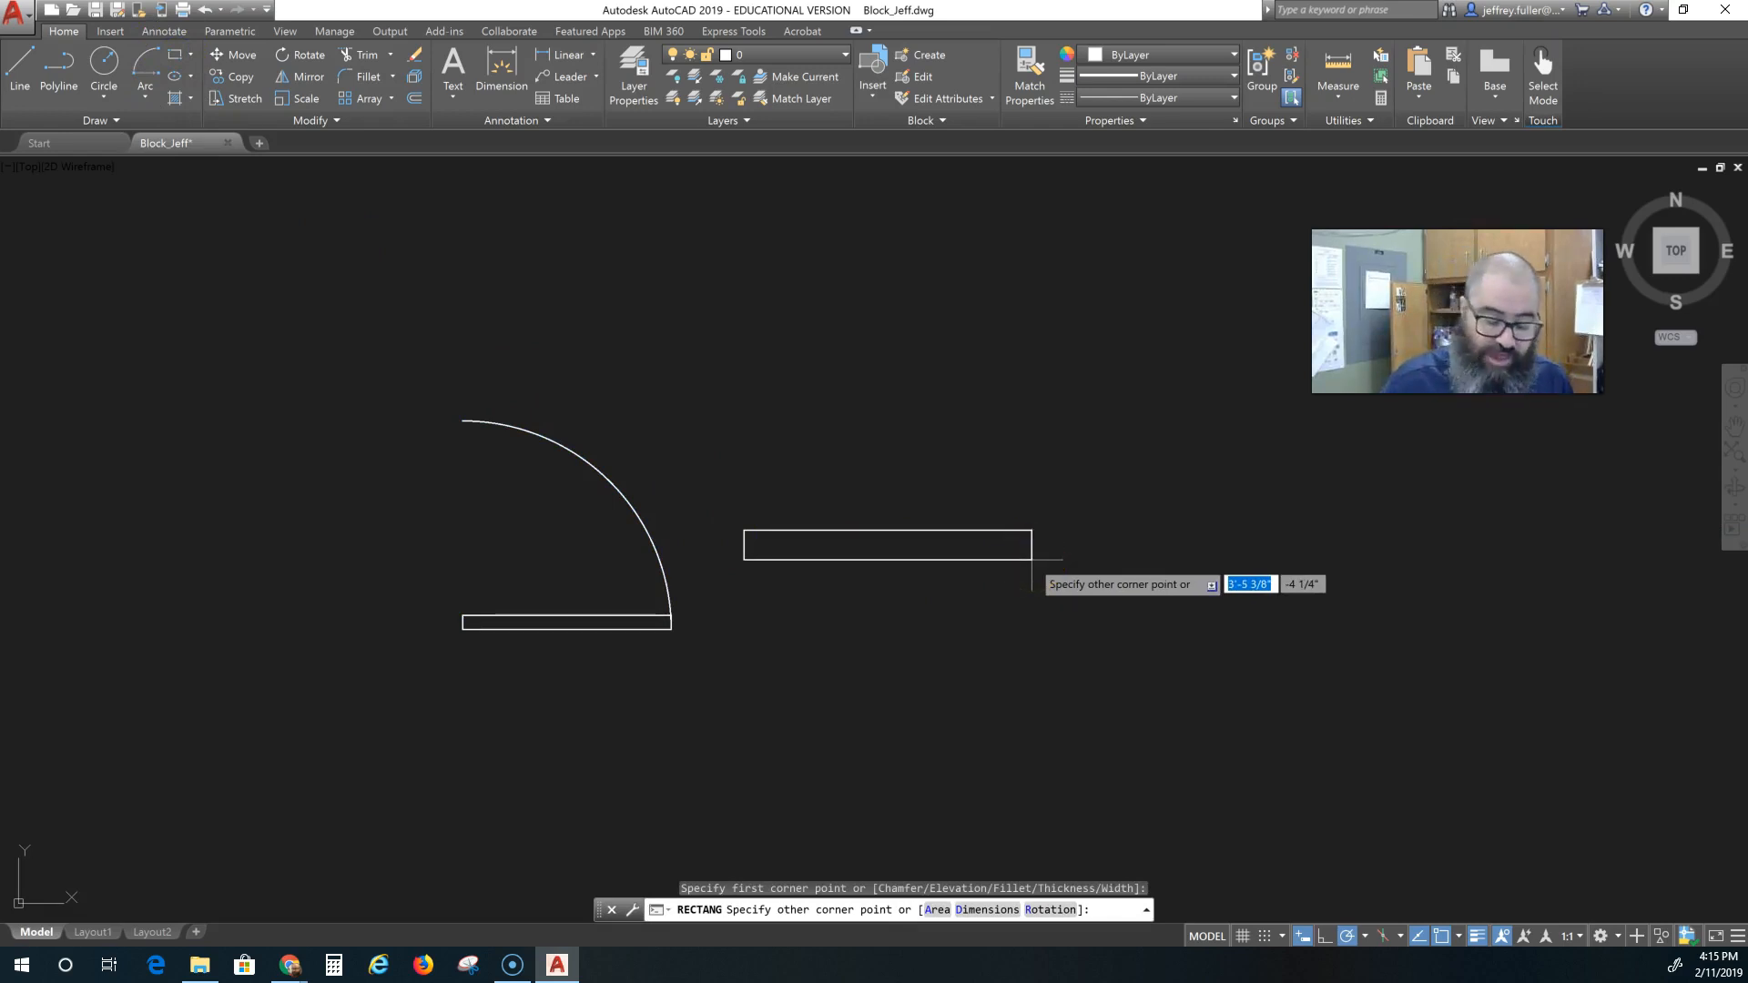
pyautogui.press('BackSpace')
pyautogui.press('Return')
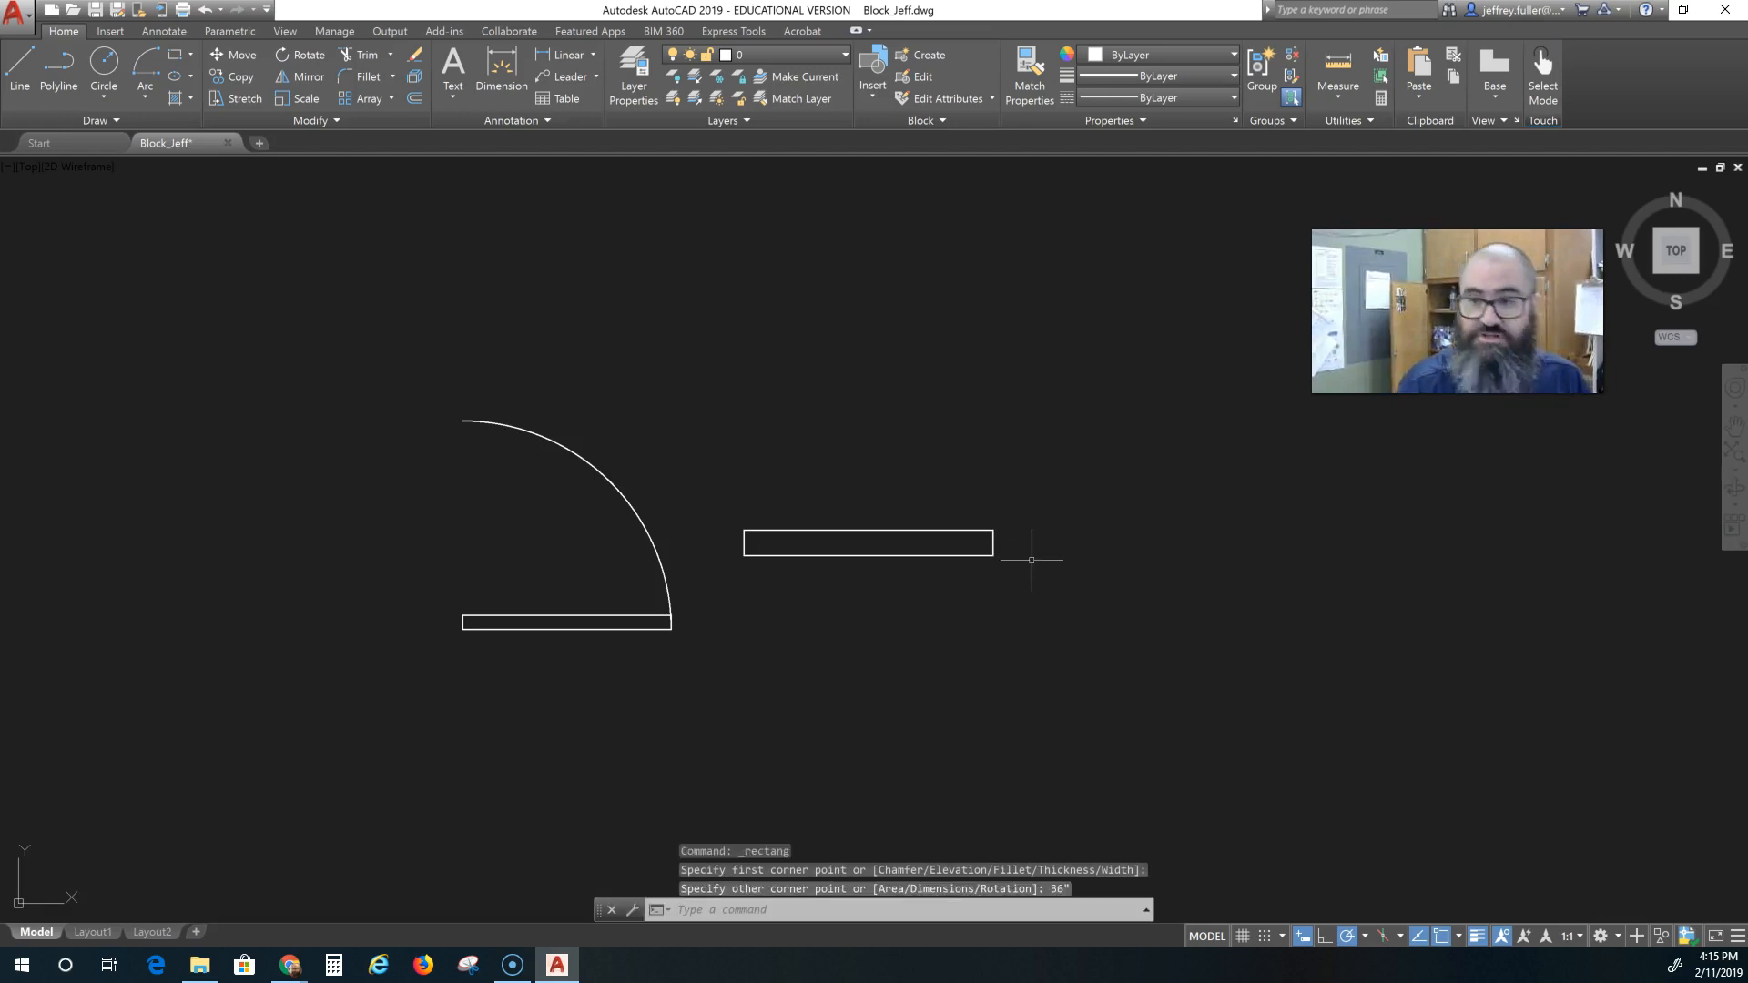
pyautogui.click(998, 519)
pyautogui.click(859, 598)
pyautogui.press('Delete')
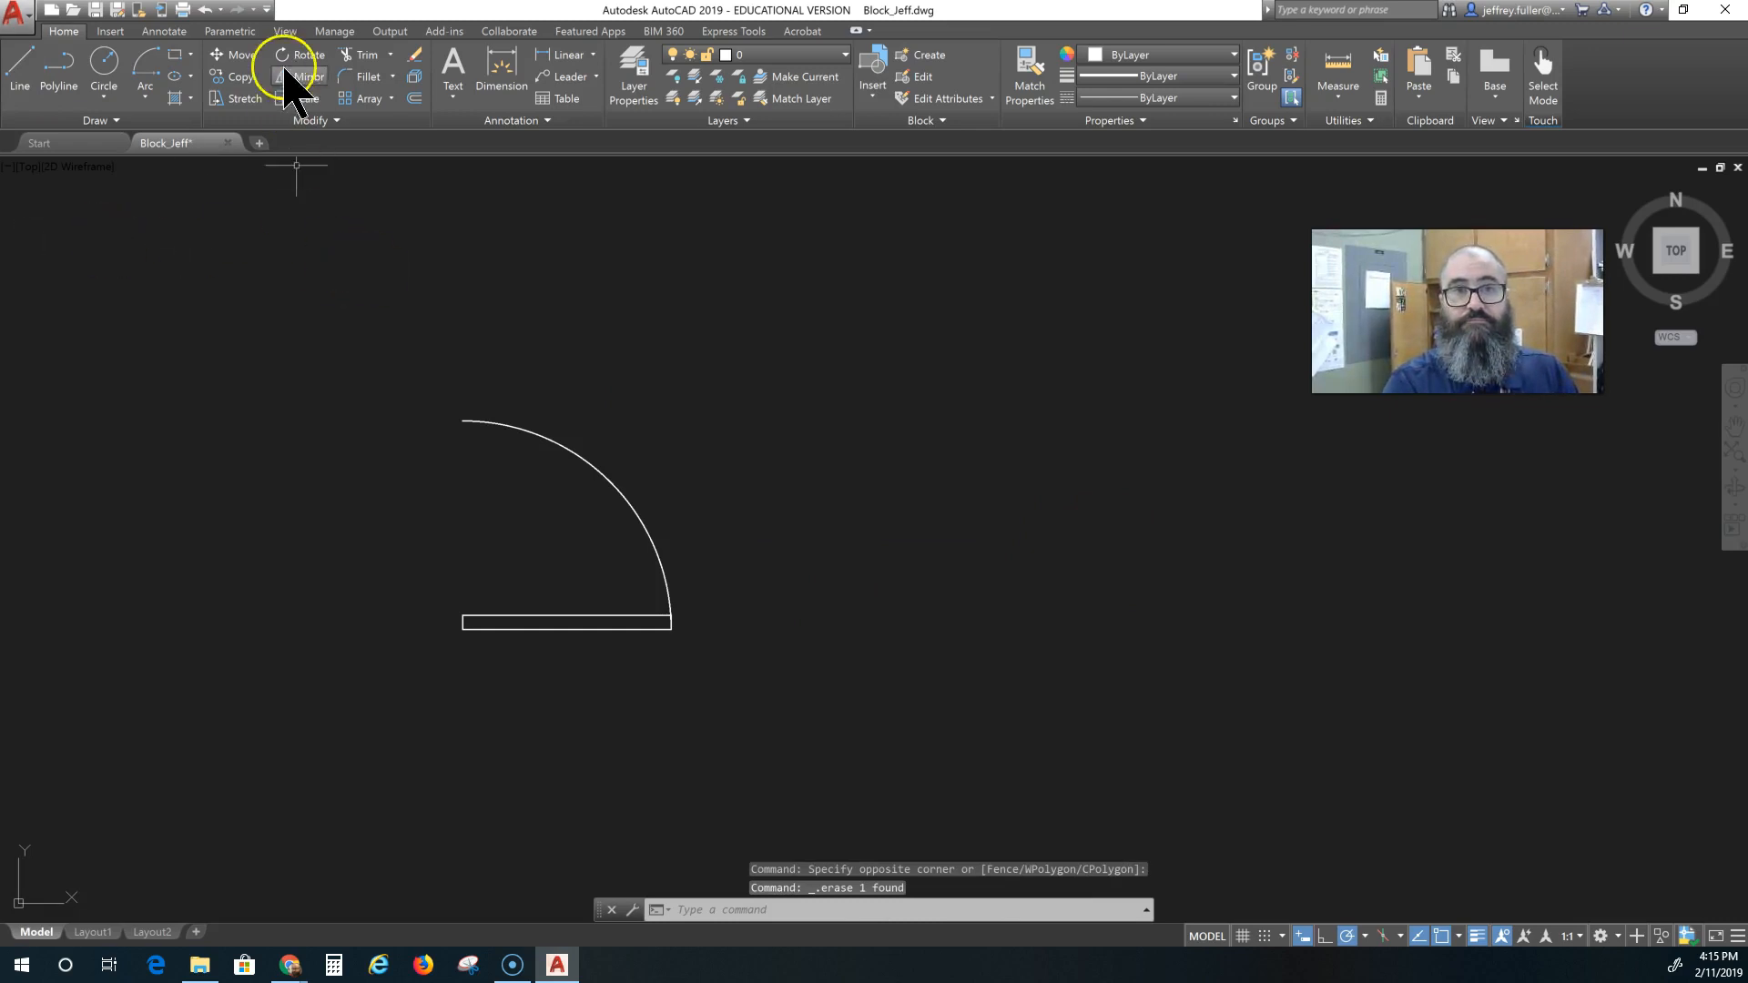
# Draw a rectangle 36" long and 2" high for a second door leaf, up and to the right of the first door.
pyautogui.click(179, 55)
pyautogui.click(792, 528)
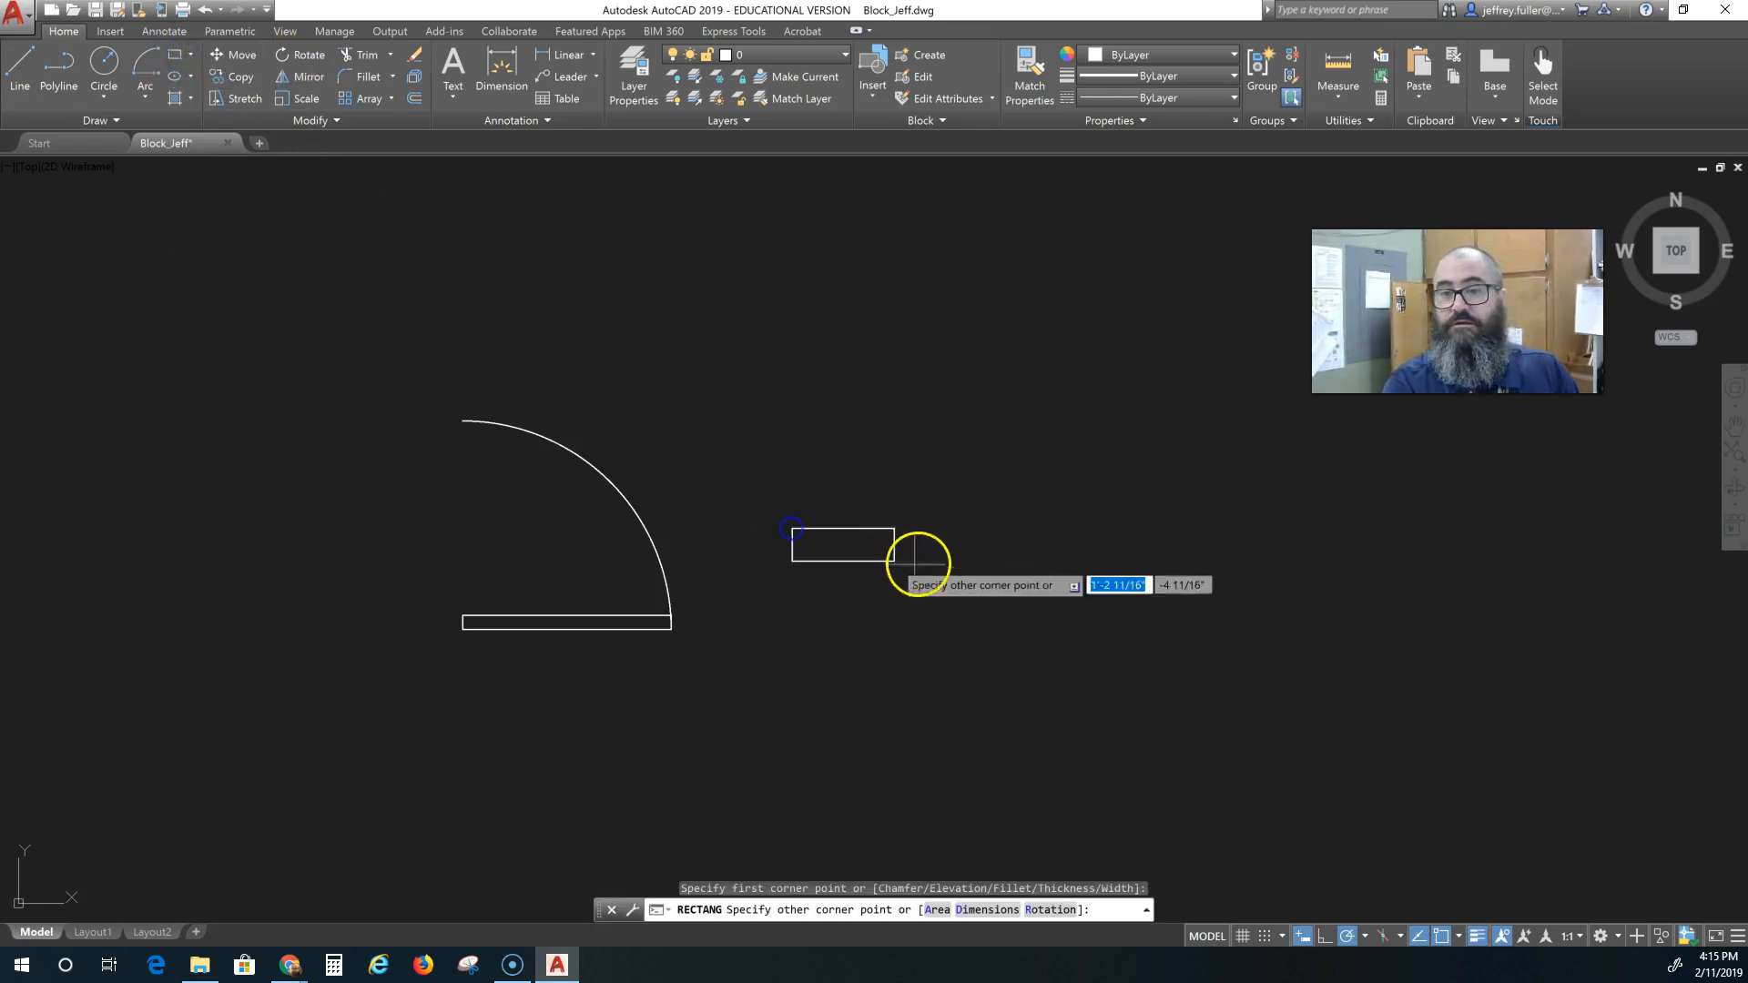
pyautogui.write('36"')
pyautogui.press('Tab')
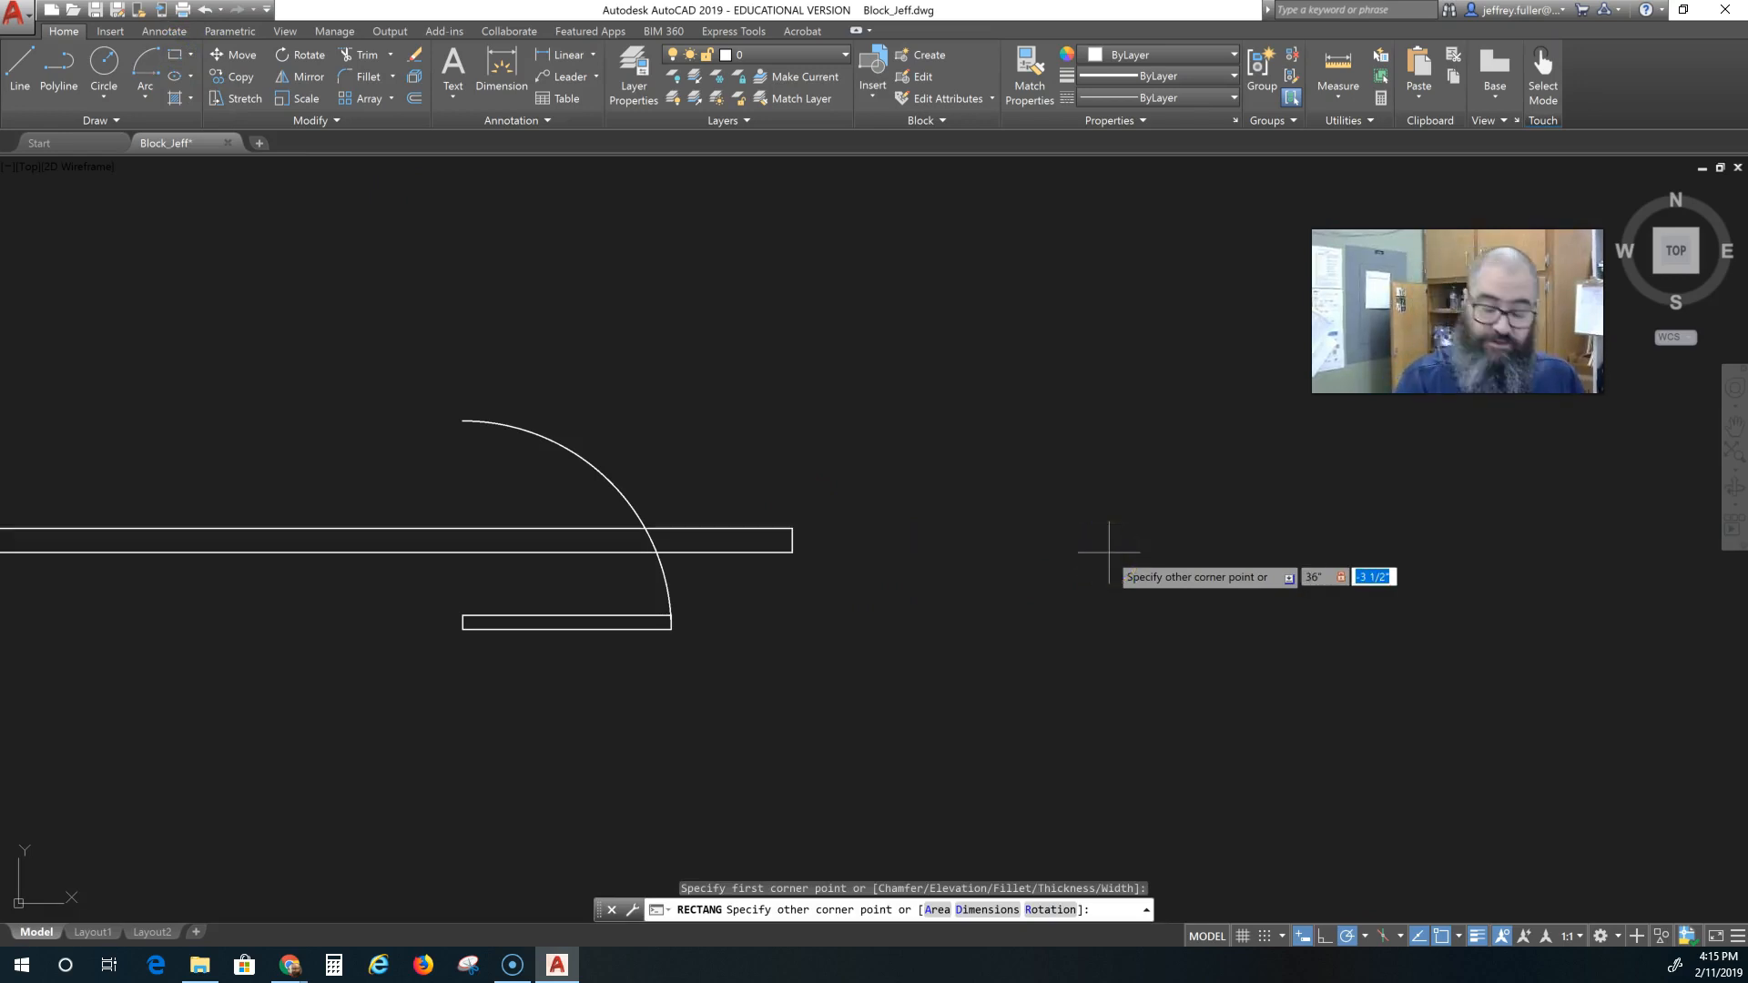
pyautogui.write('2')
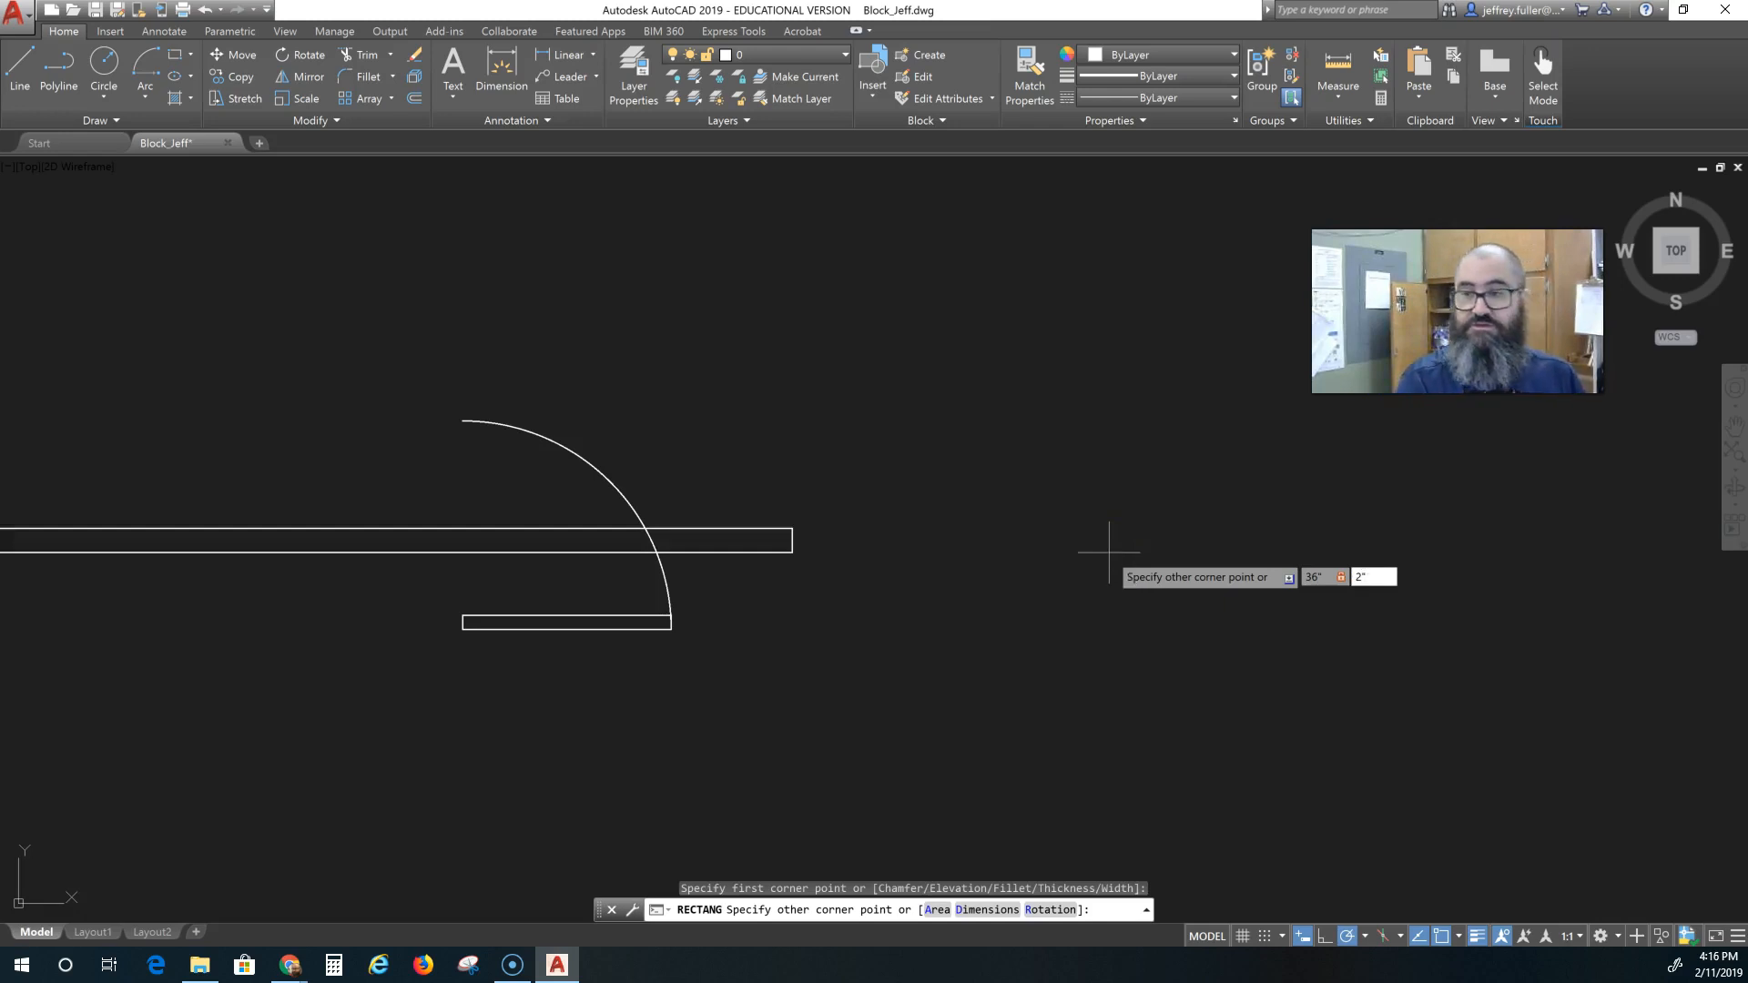
pyautogui.write('"')
pyautogui.press('Return')
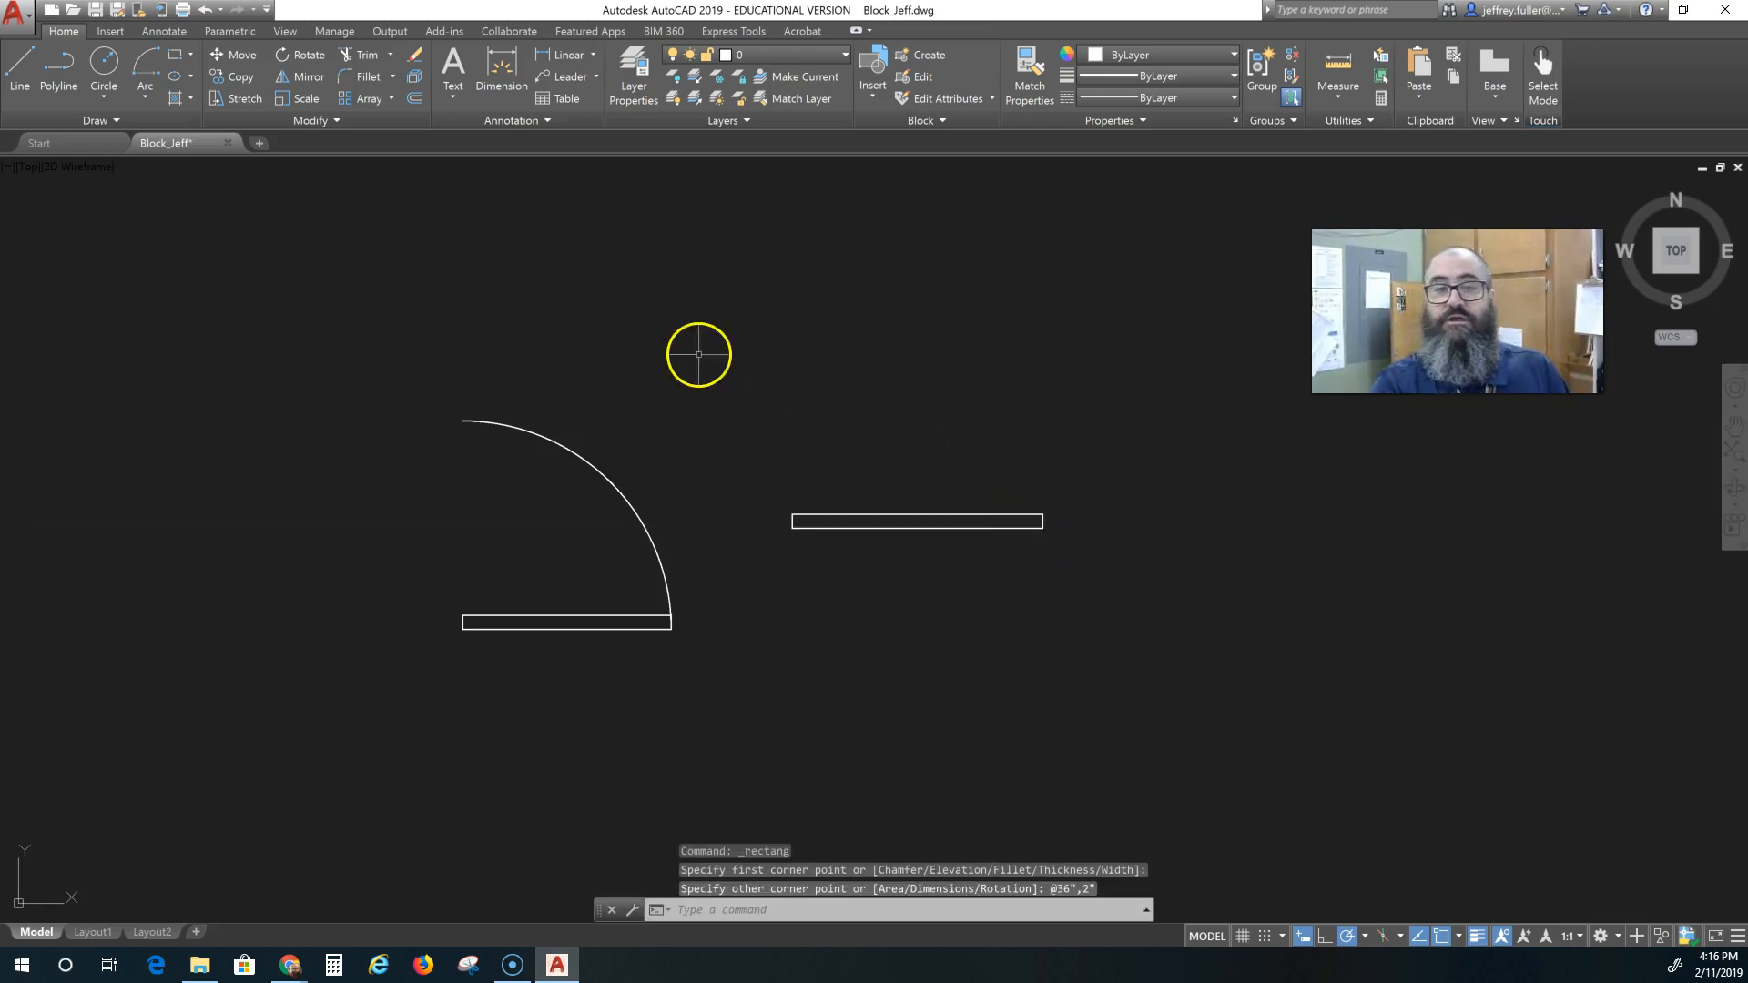
# Draw a 90° Start, Center, End arc for the second door's swing, from the rectangle's lower-right corner and centered on its lower-left corner.
pyautogui.click(148, 82)
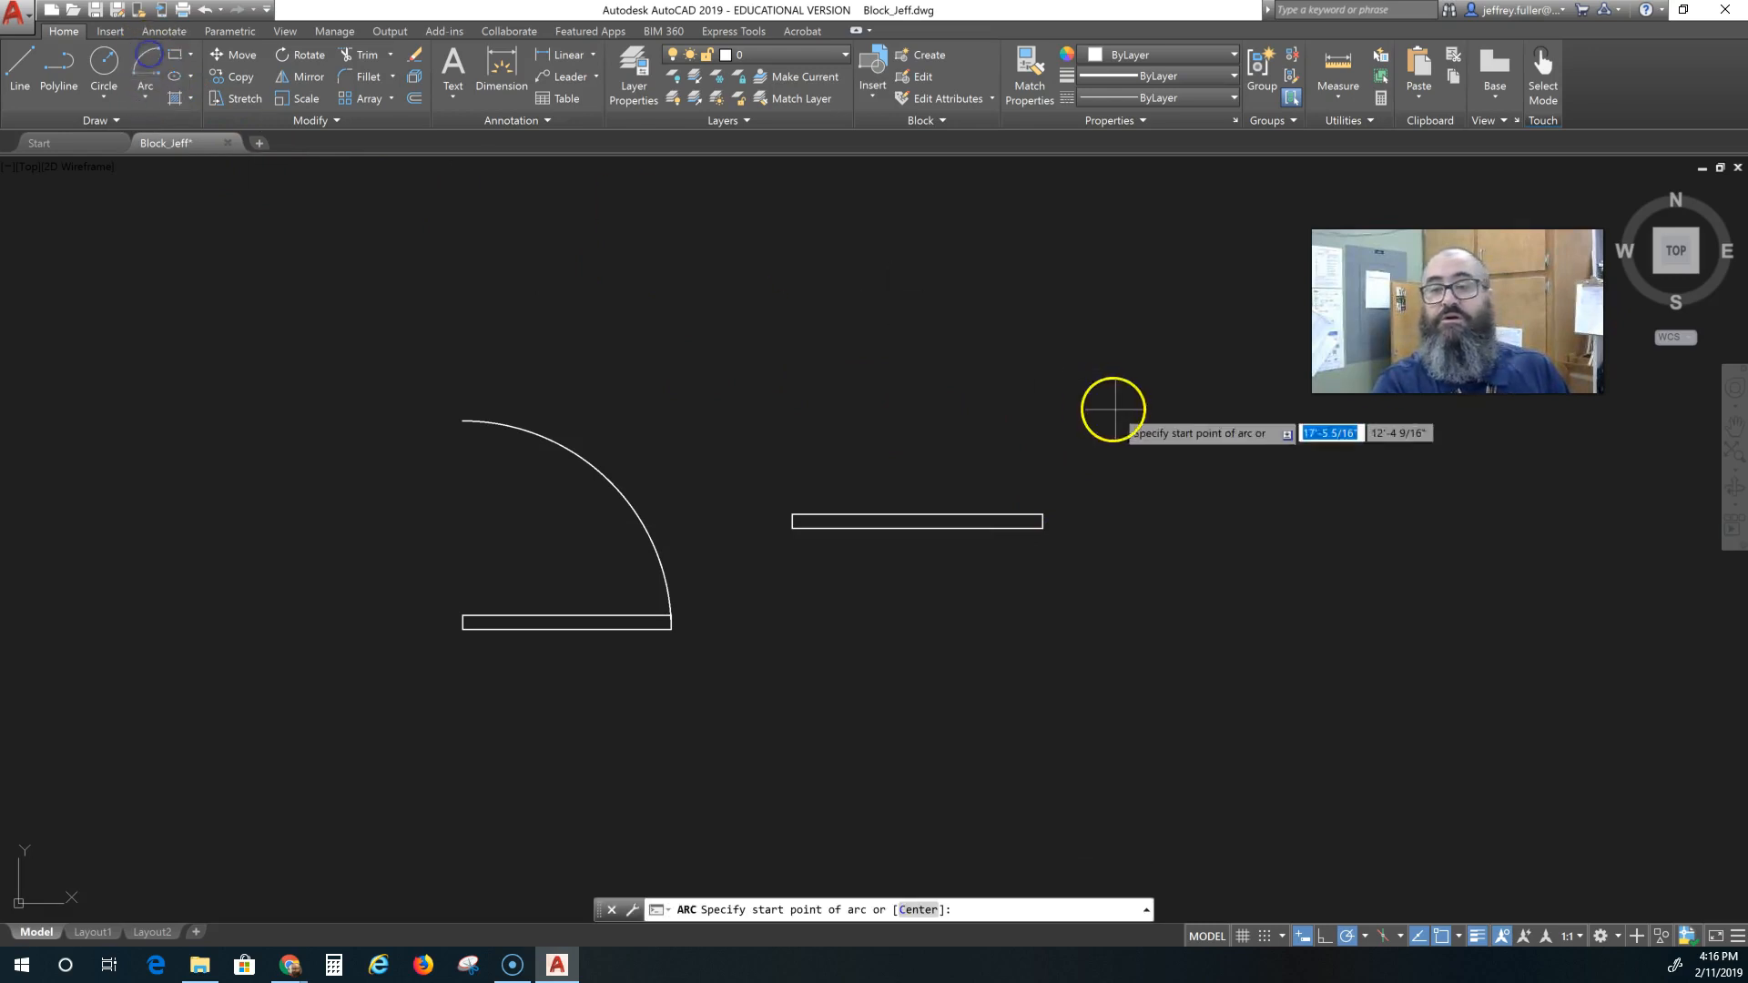
pyautogui.click(1043, 526)
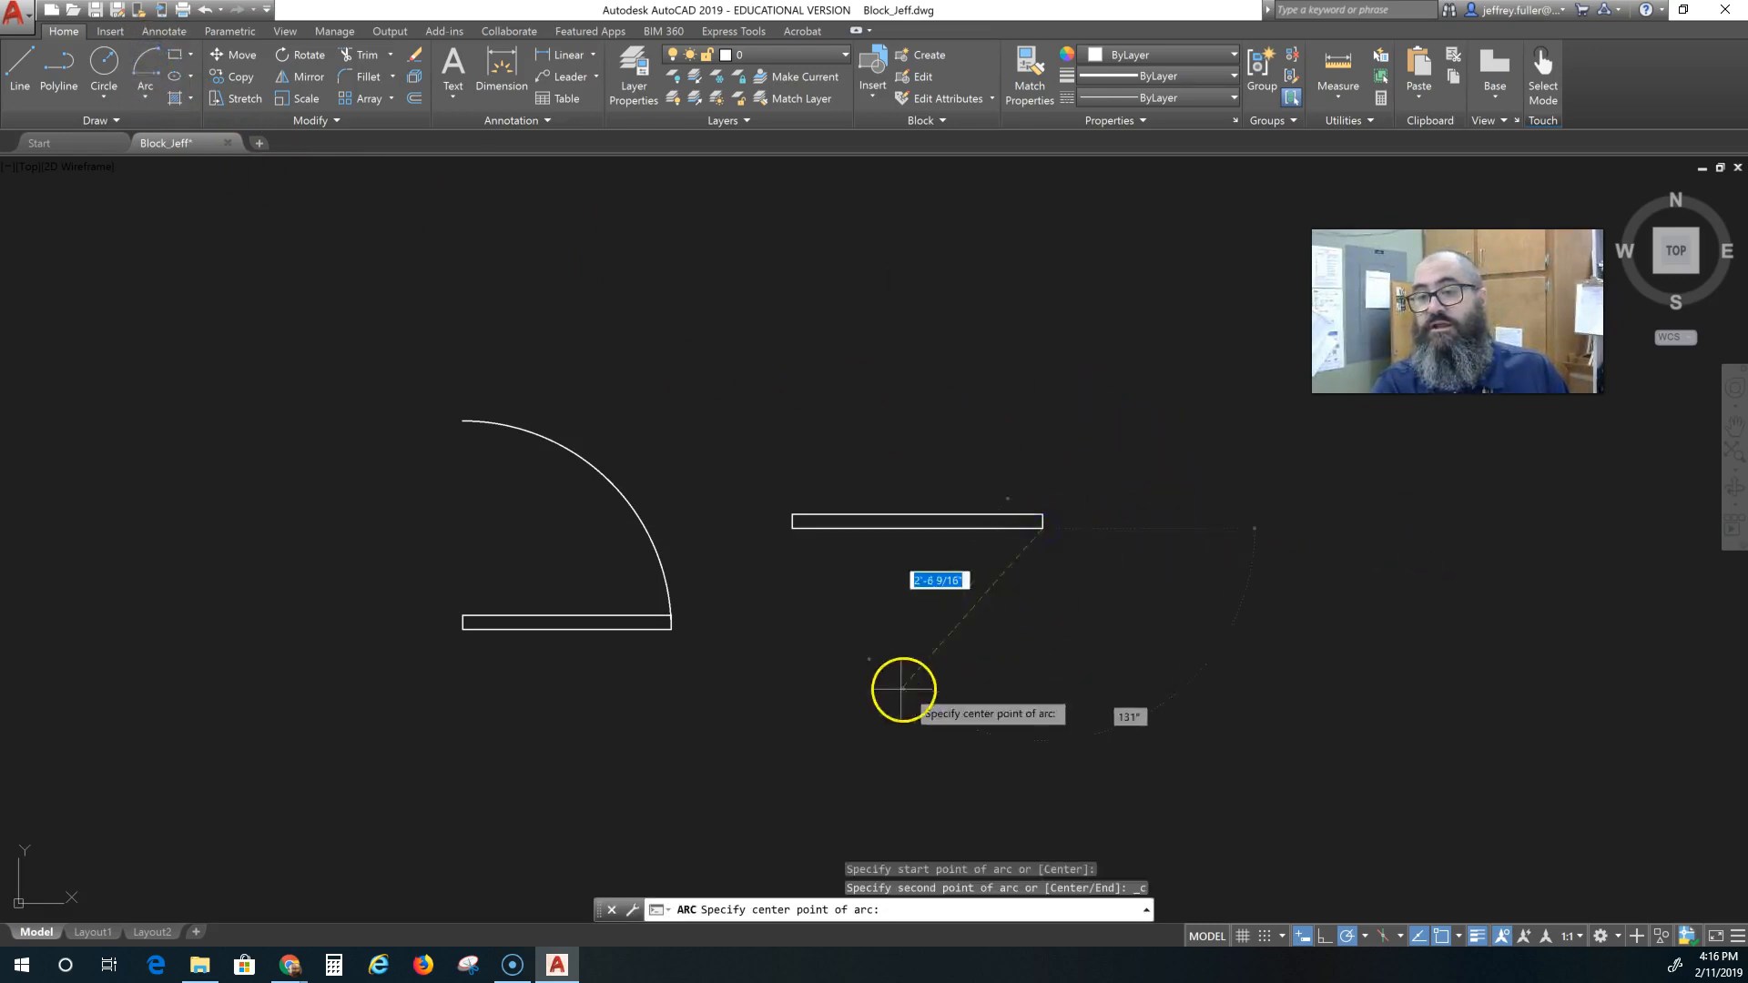
pyautogui.click(792, 527)
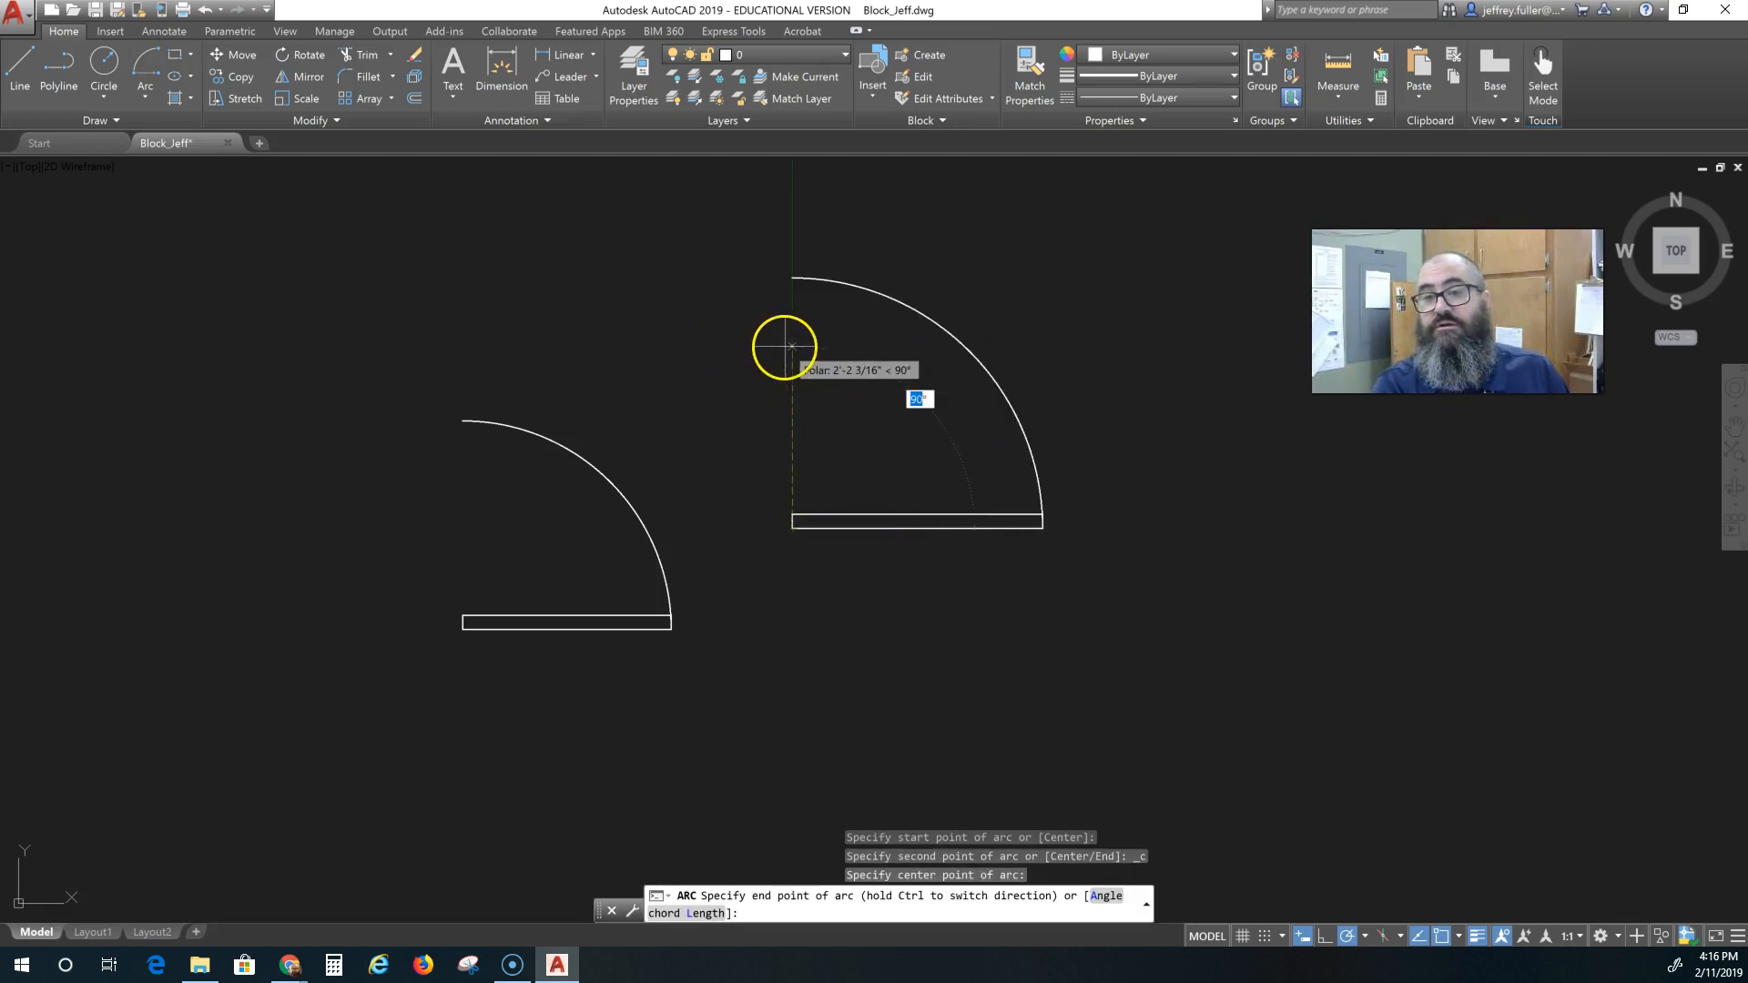
pyautogui.press('Escape')
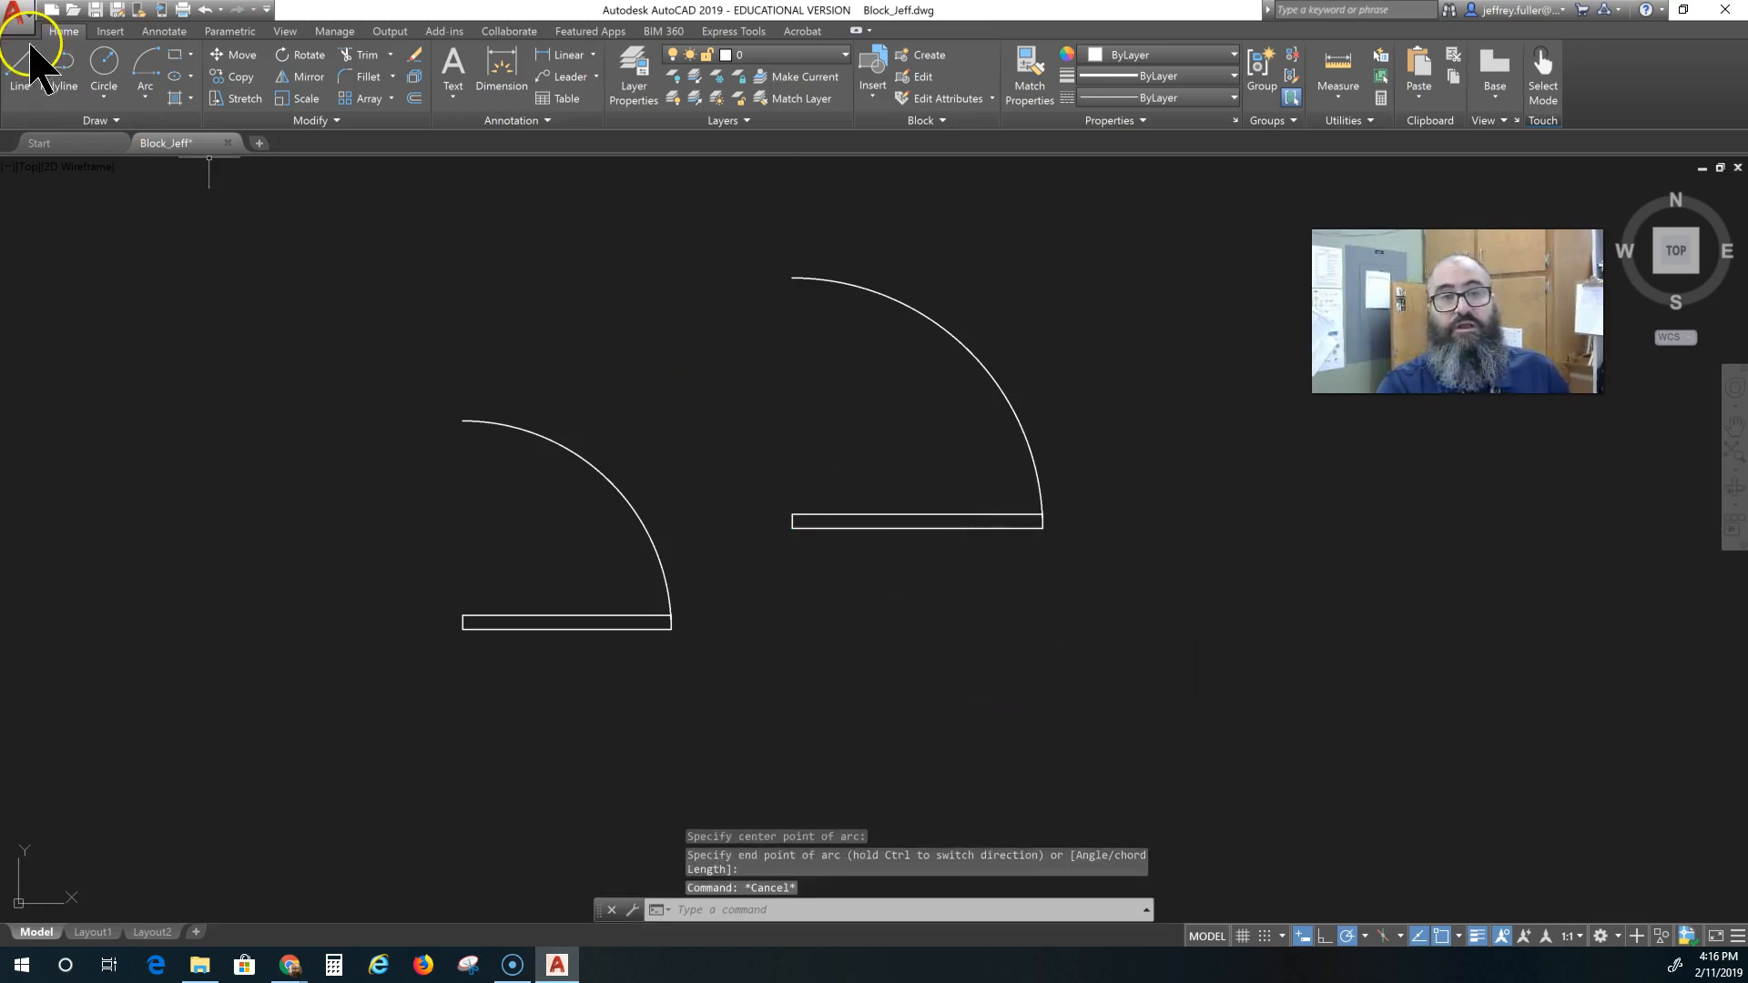
# Measure the distance from the second door's lower-left corner up to the free end of its swing arc.
pyautogui.click(1334, 65)
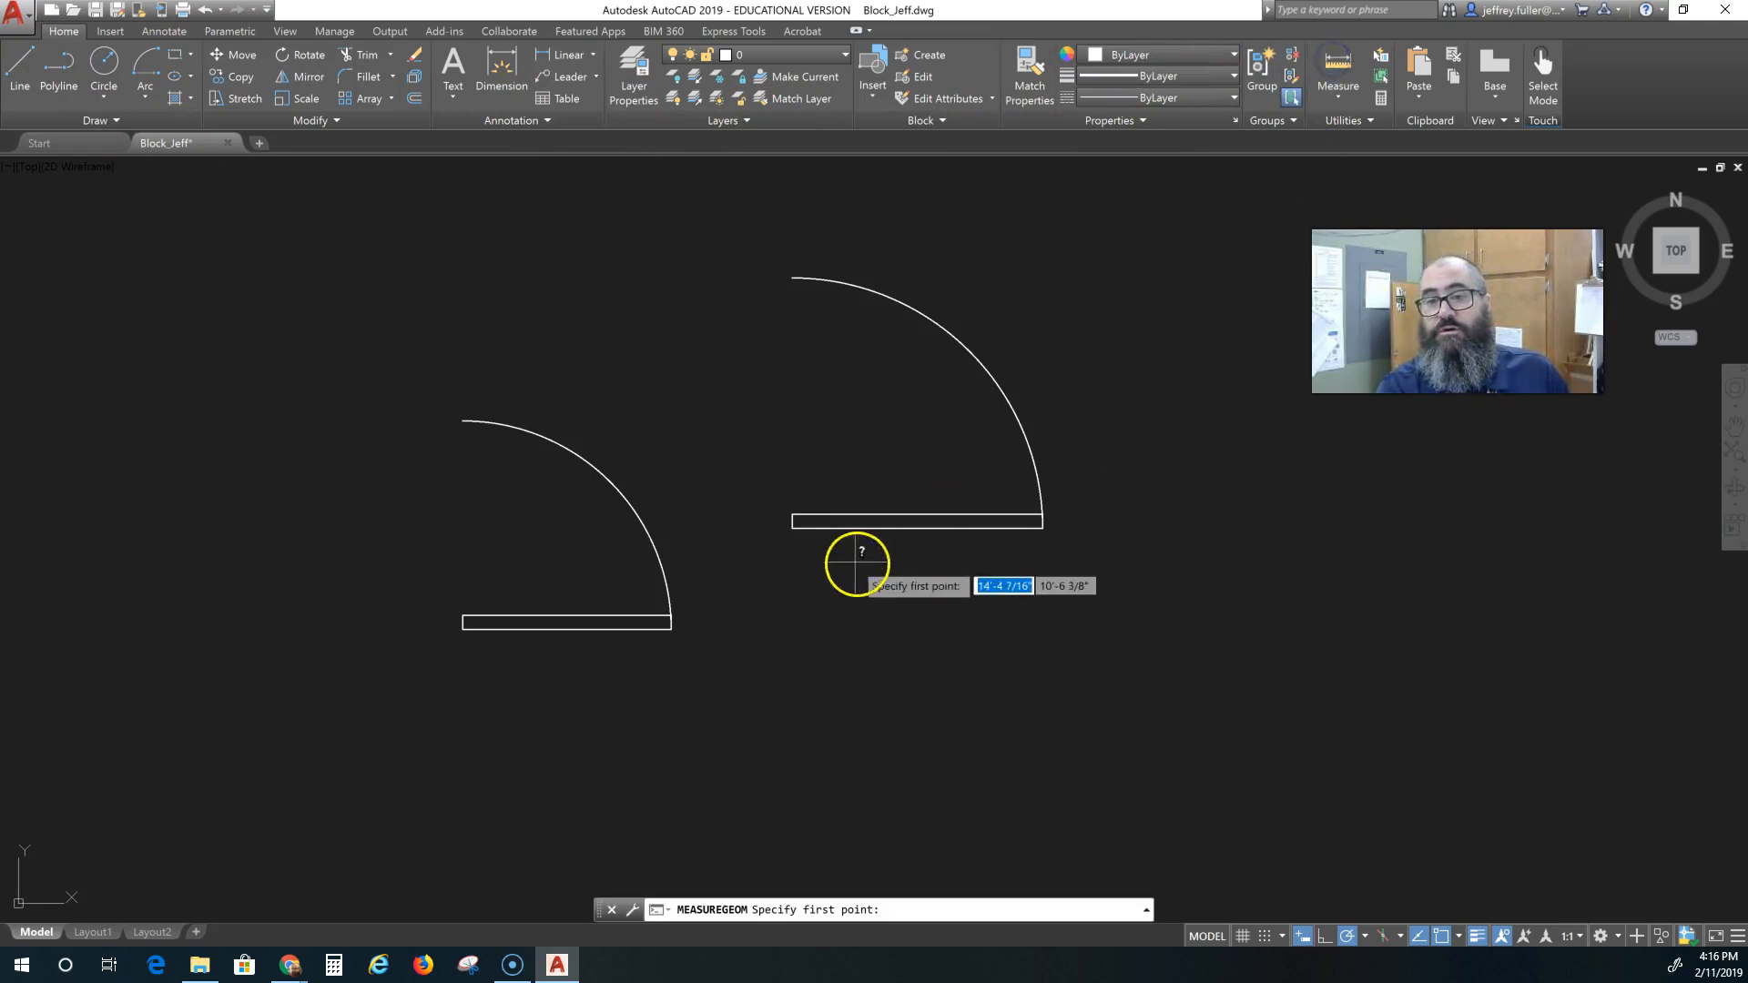
pyautogui.click(792, 528)
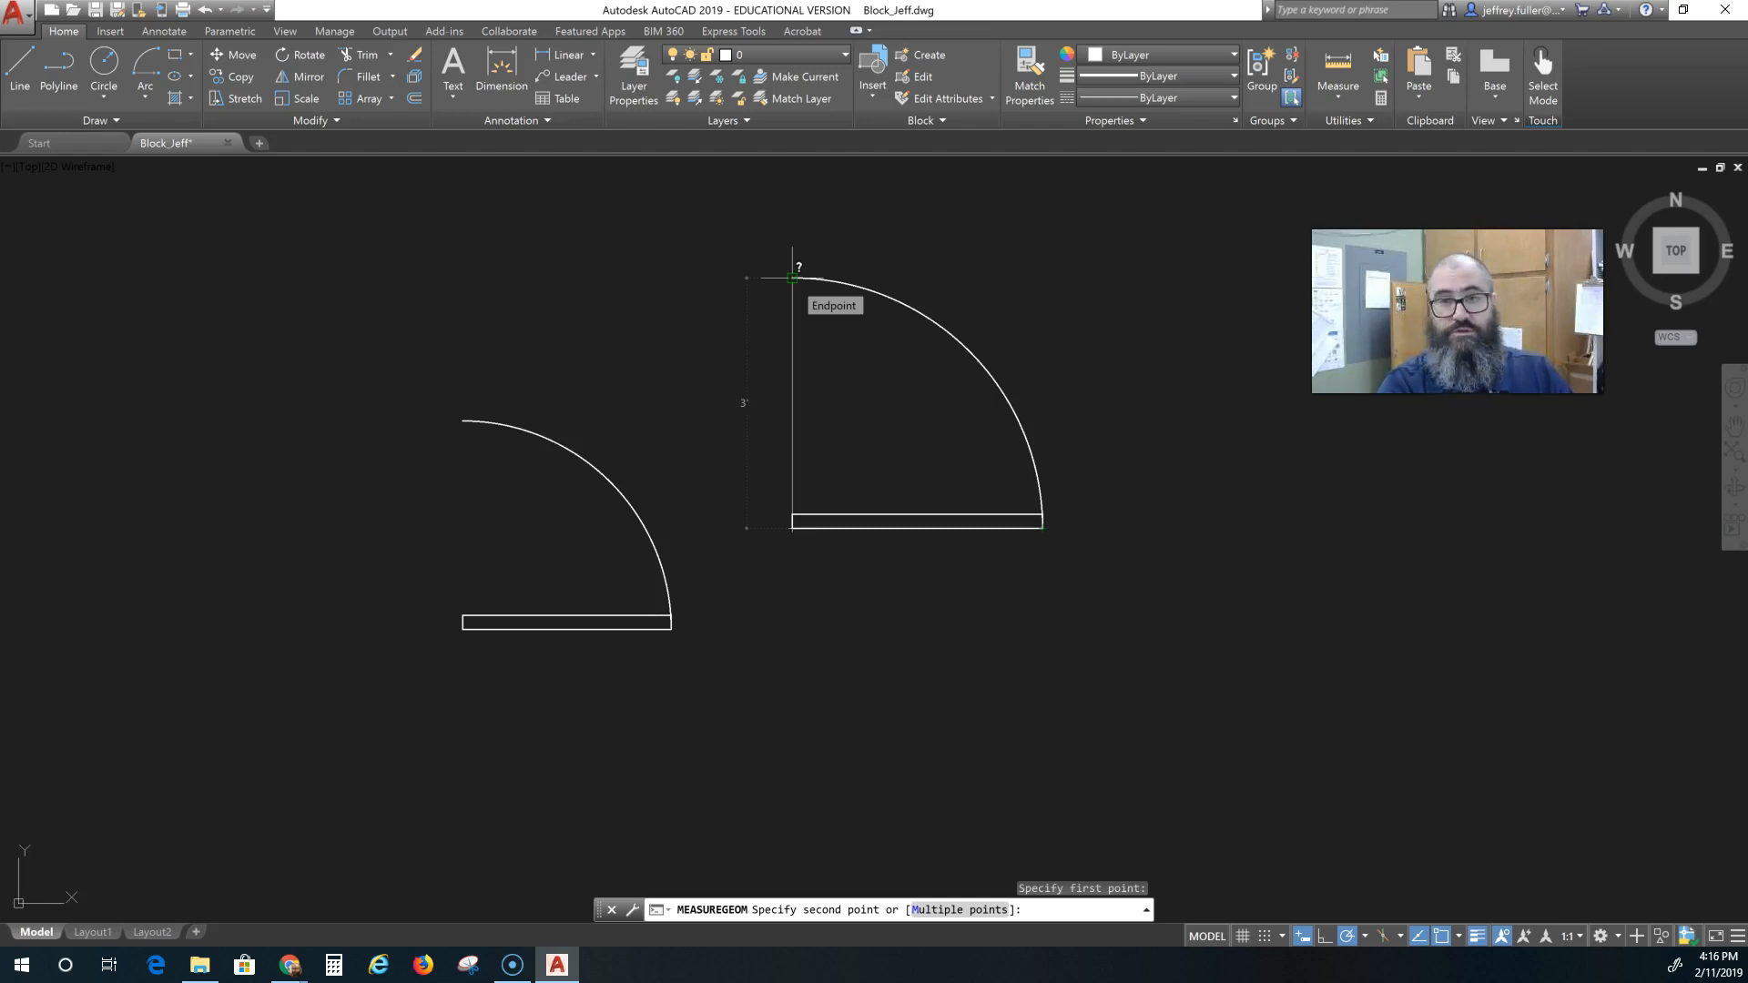
pyautogui.press('Escape')
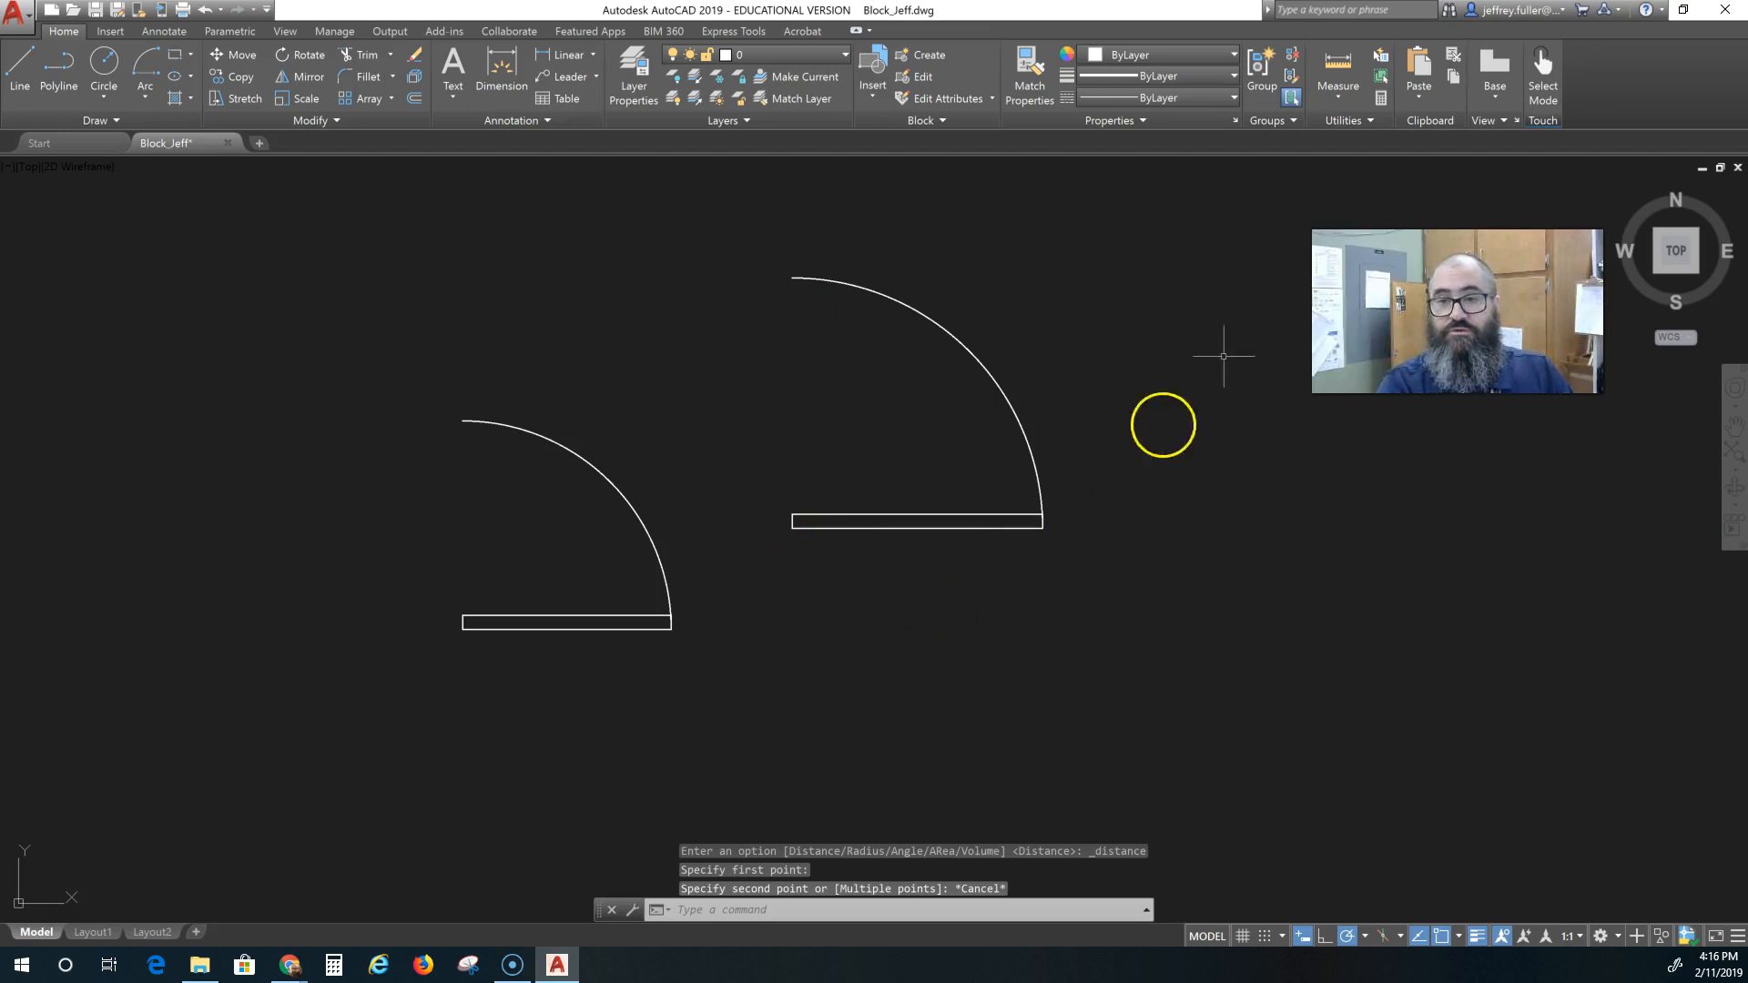
pyautogui.press('Escape')
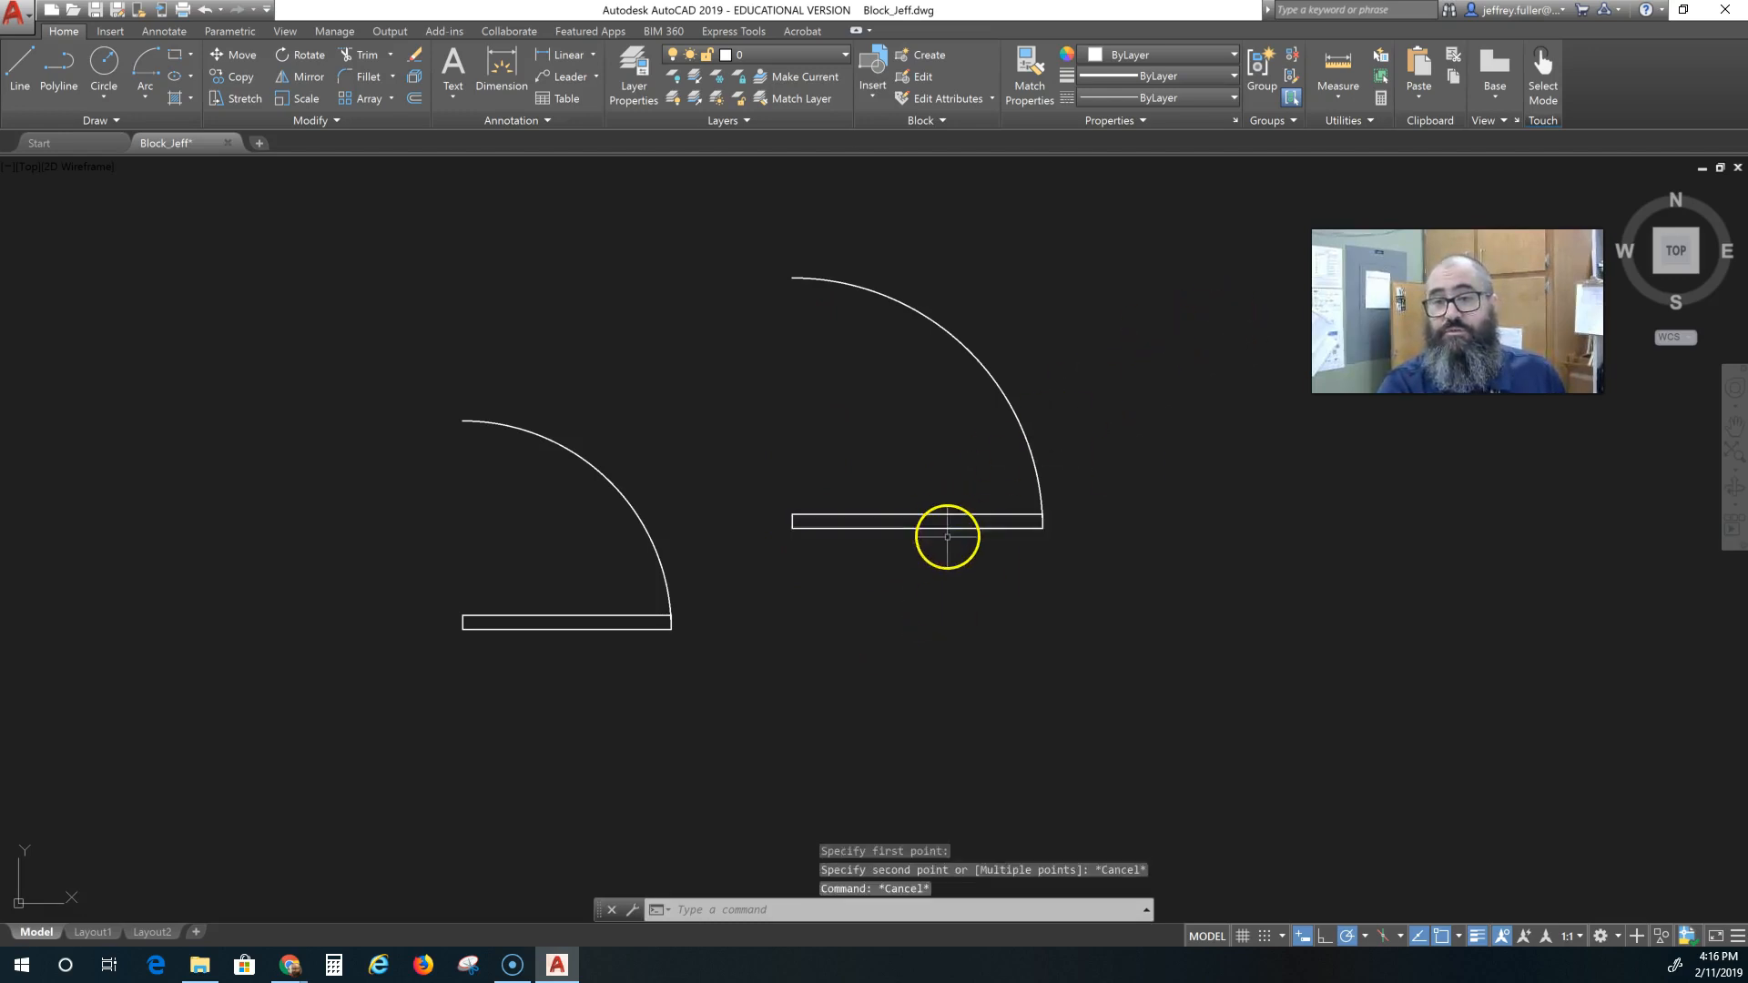
# Create a block named "36 in door ext." from the second rectangle and arc, with its base point at the rectangle's lower-left corner.
pyautogui.click(116, 32)
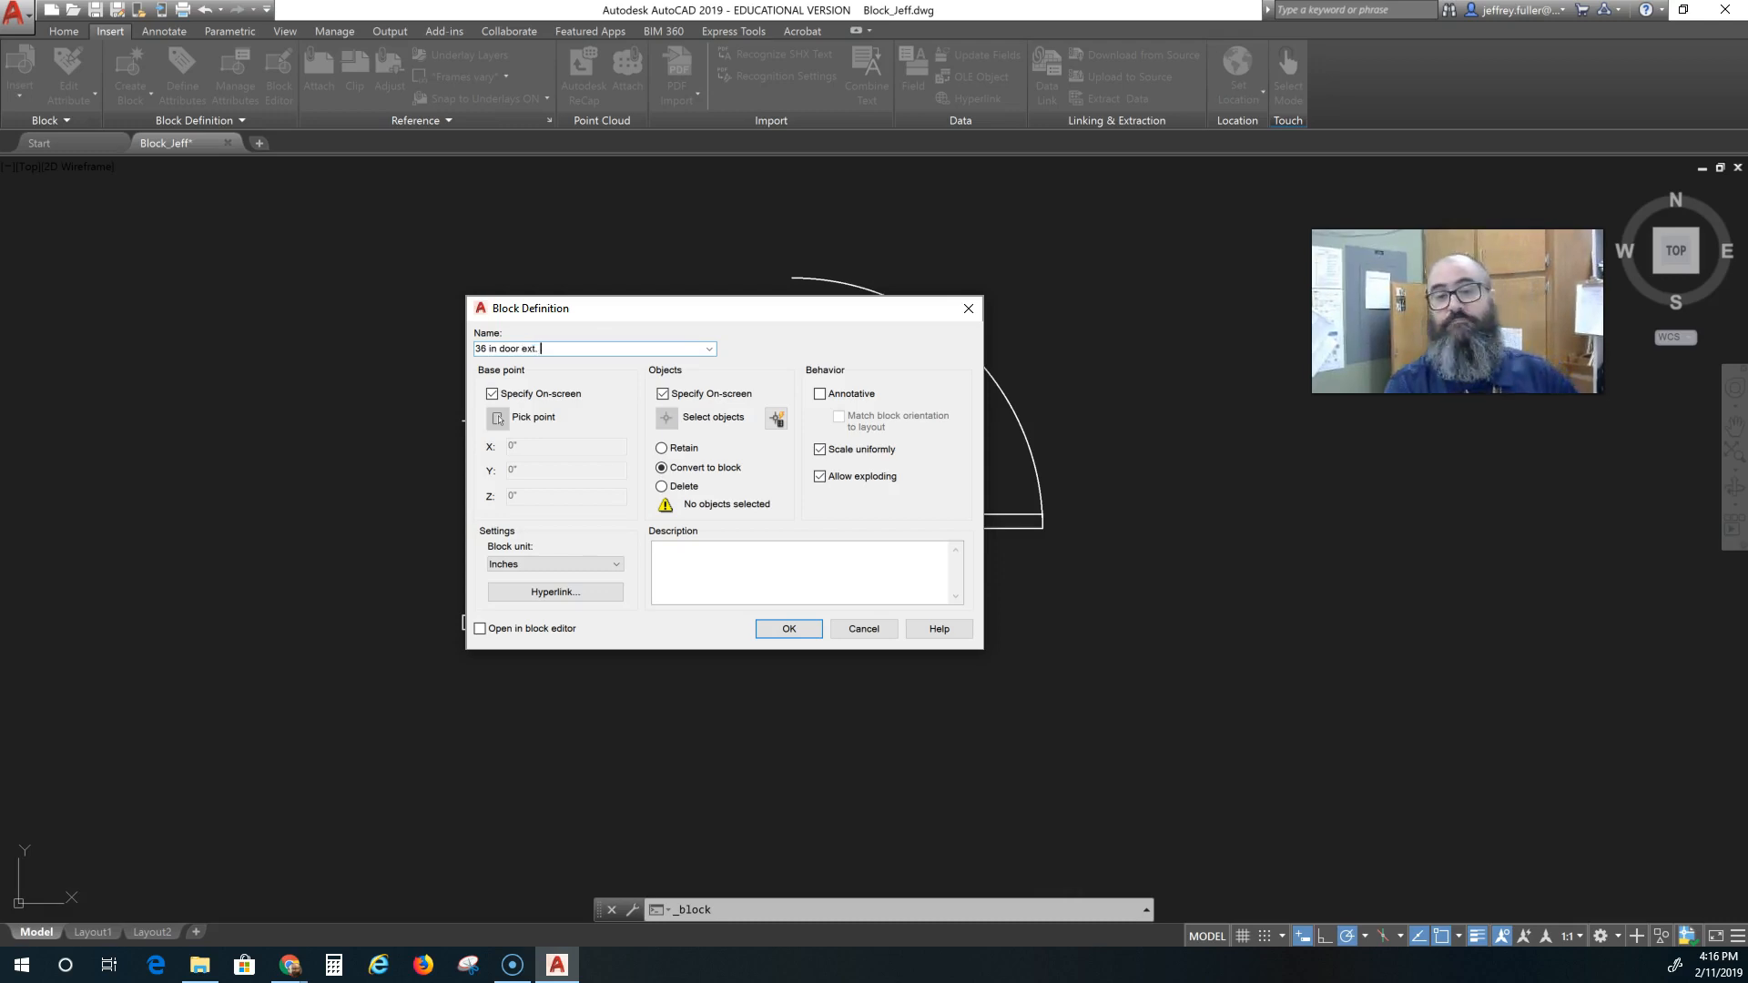
pyautogui.click(795, 633)
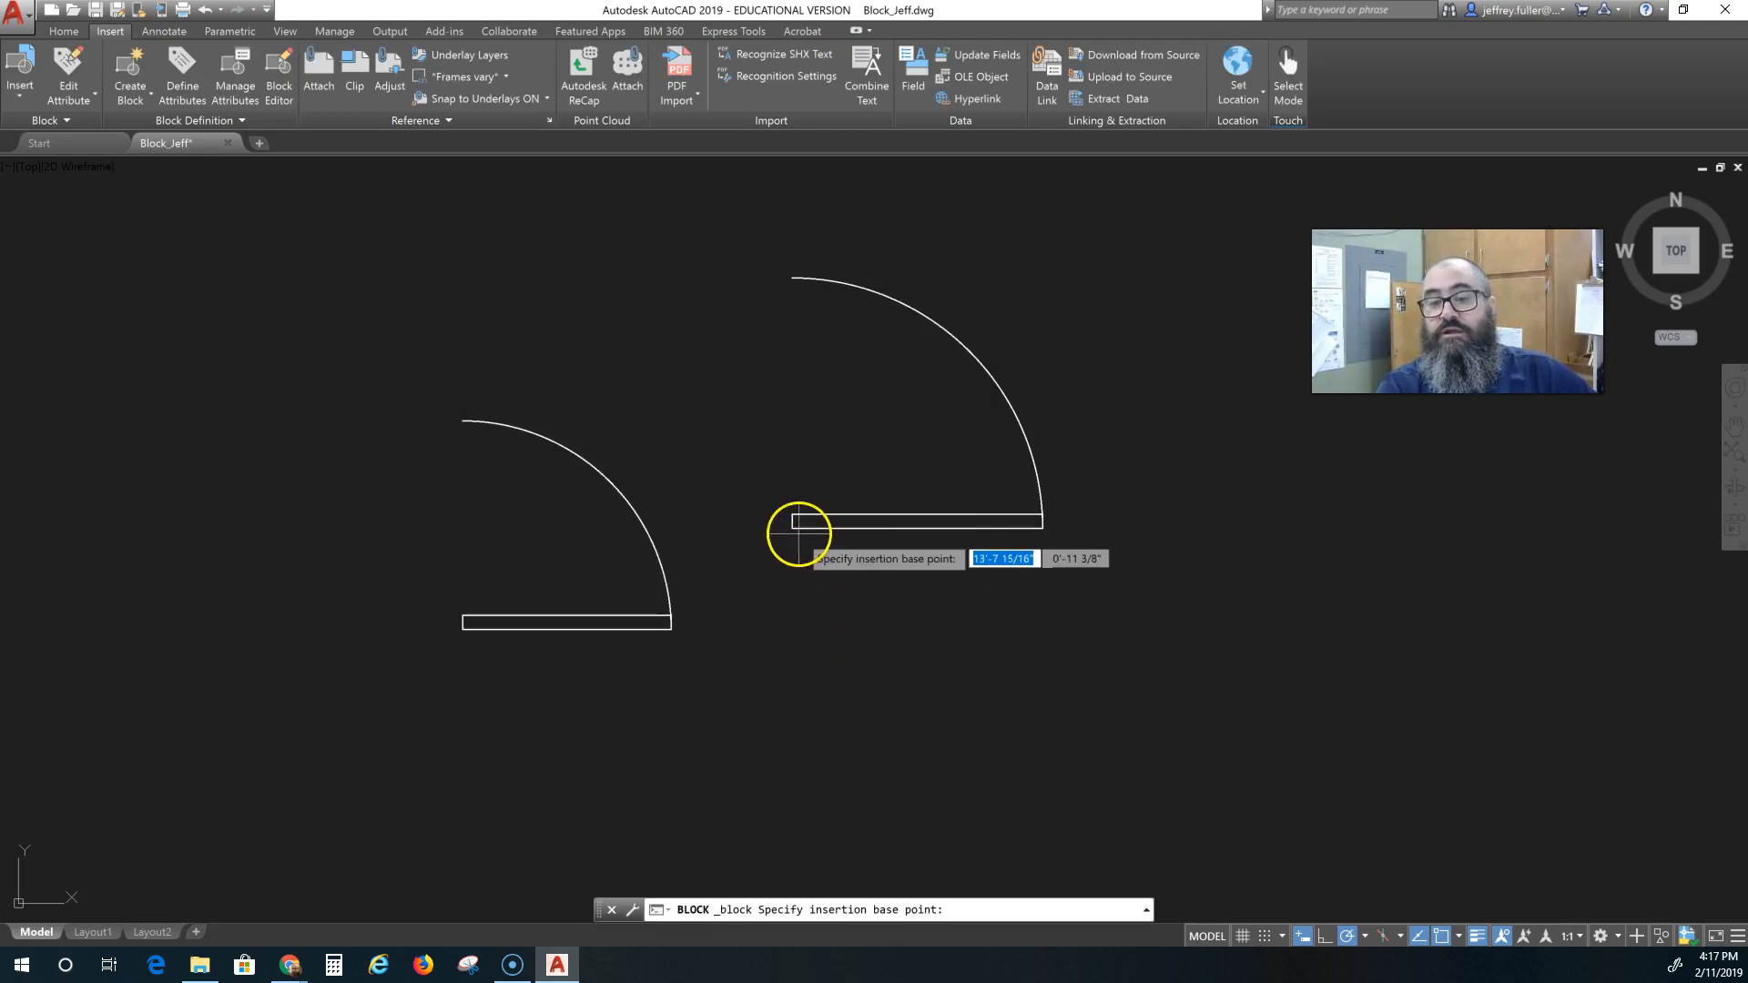
pyautogui.click(798, 534)
pyautogui.click(1143, 194)
pyautogui.click(792, 678)
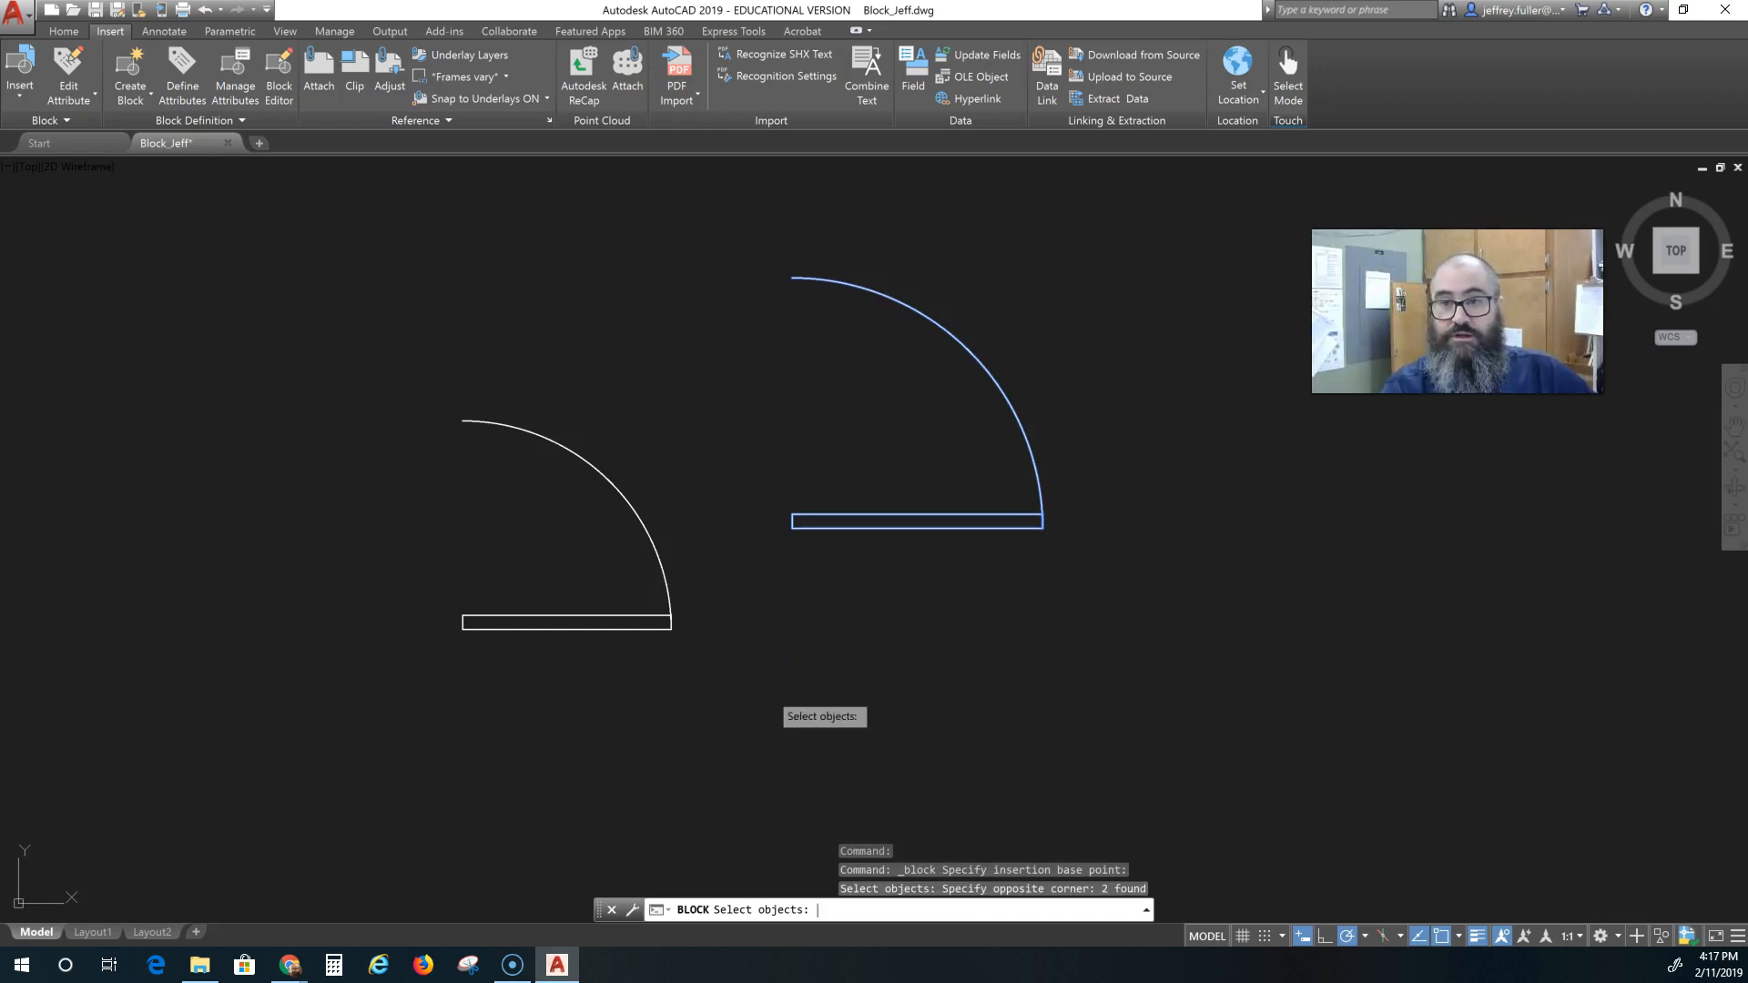
pyautogui.press('Return')
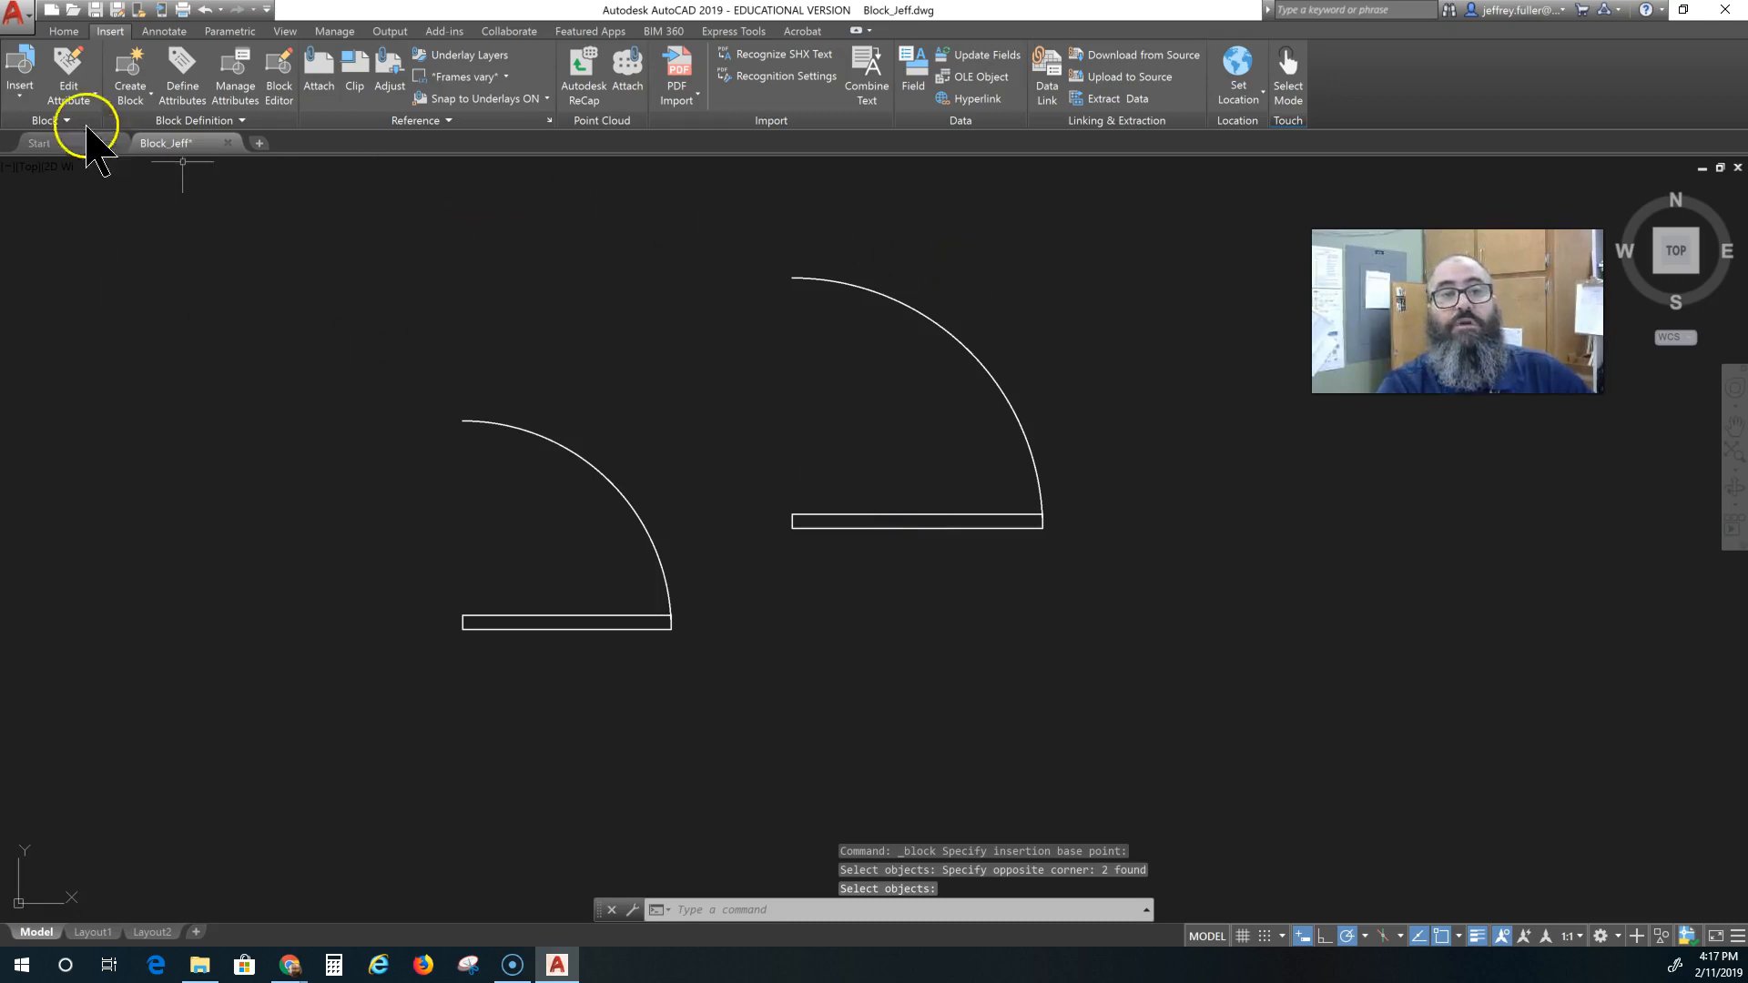
pyautogui.click(20, 73)
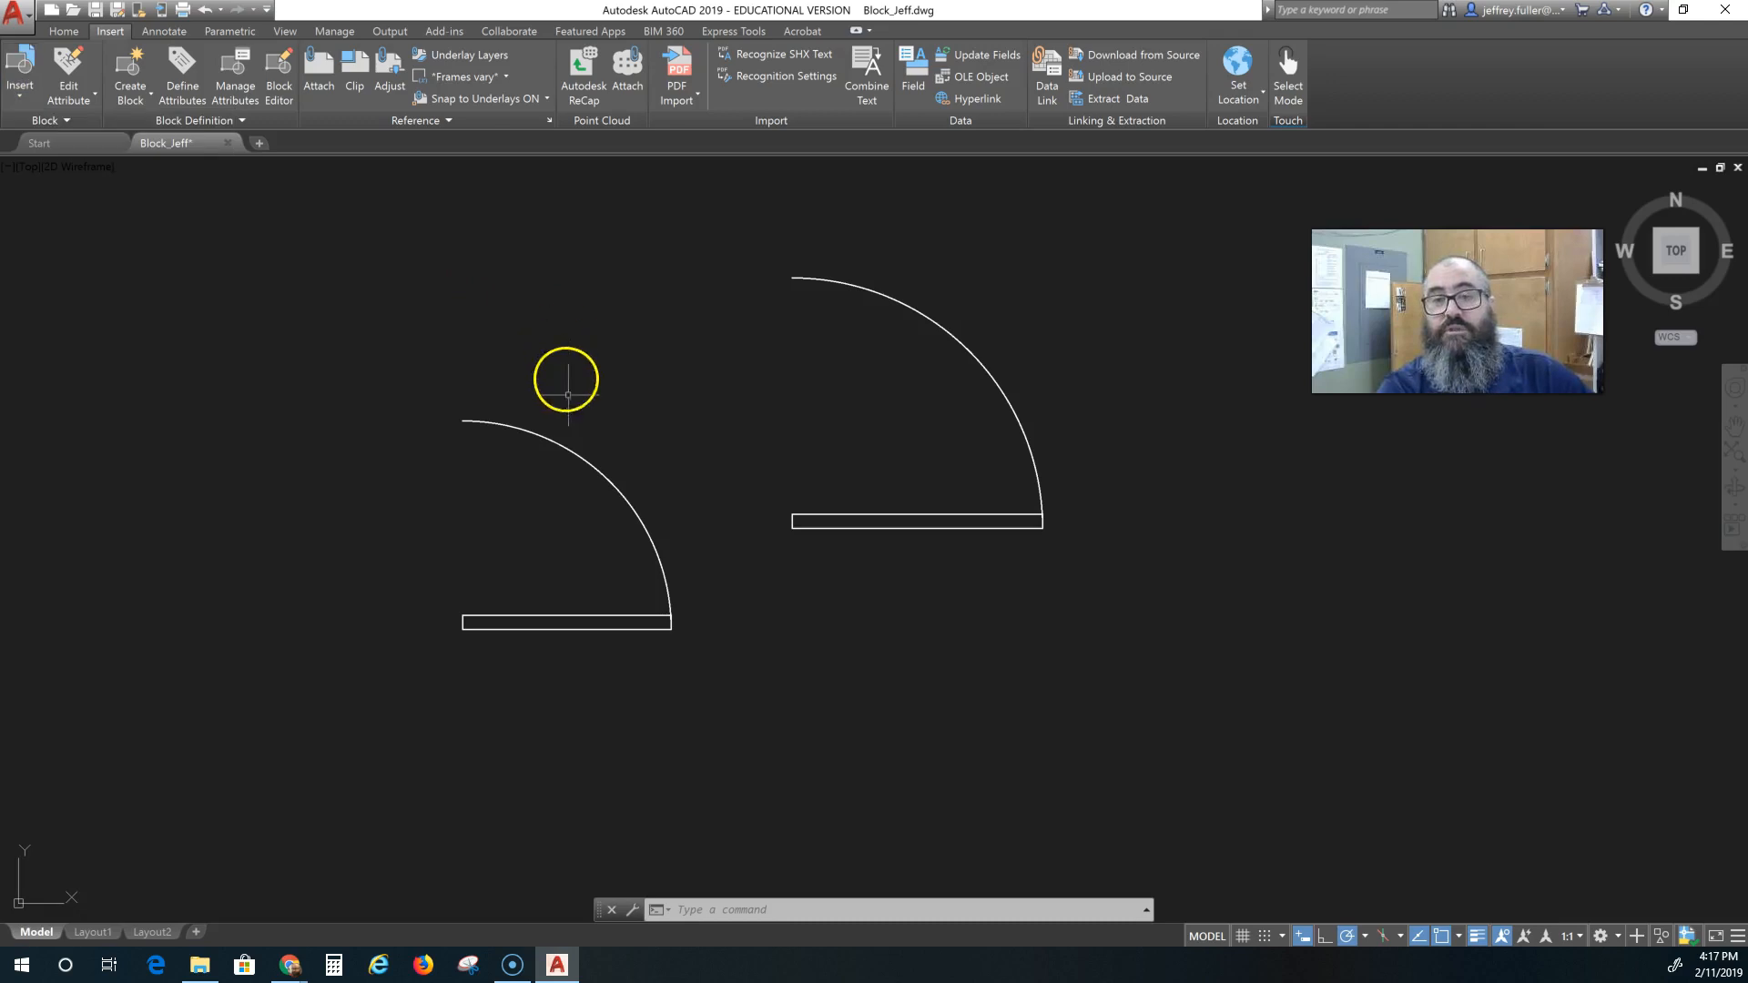
pyautogui.scroll(-4, 891, 680)
pyautogui.moveTo(891, 680); pyautogui.dragTo(402, 702, button='middle')
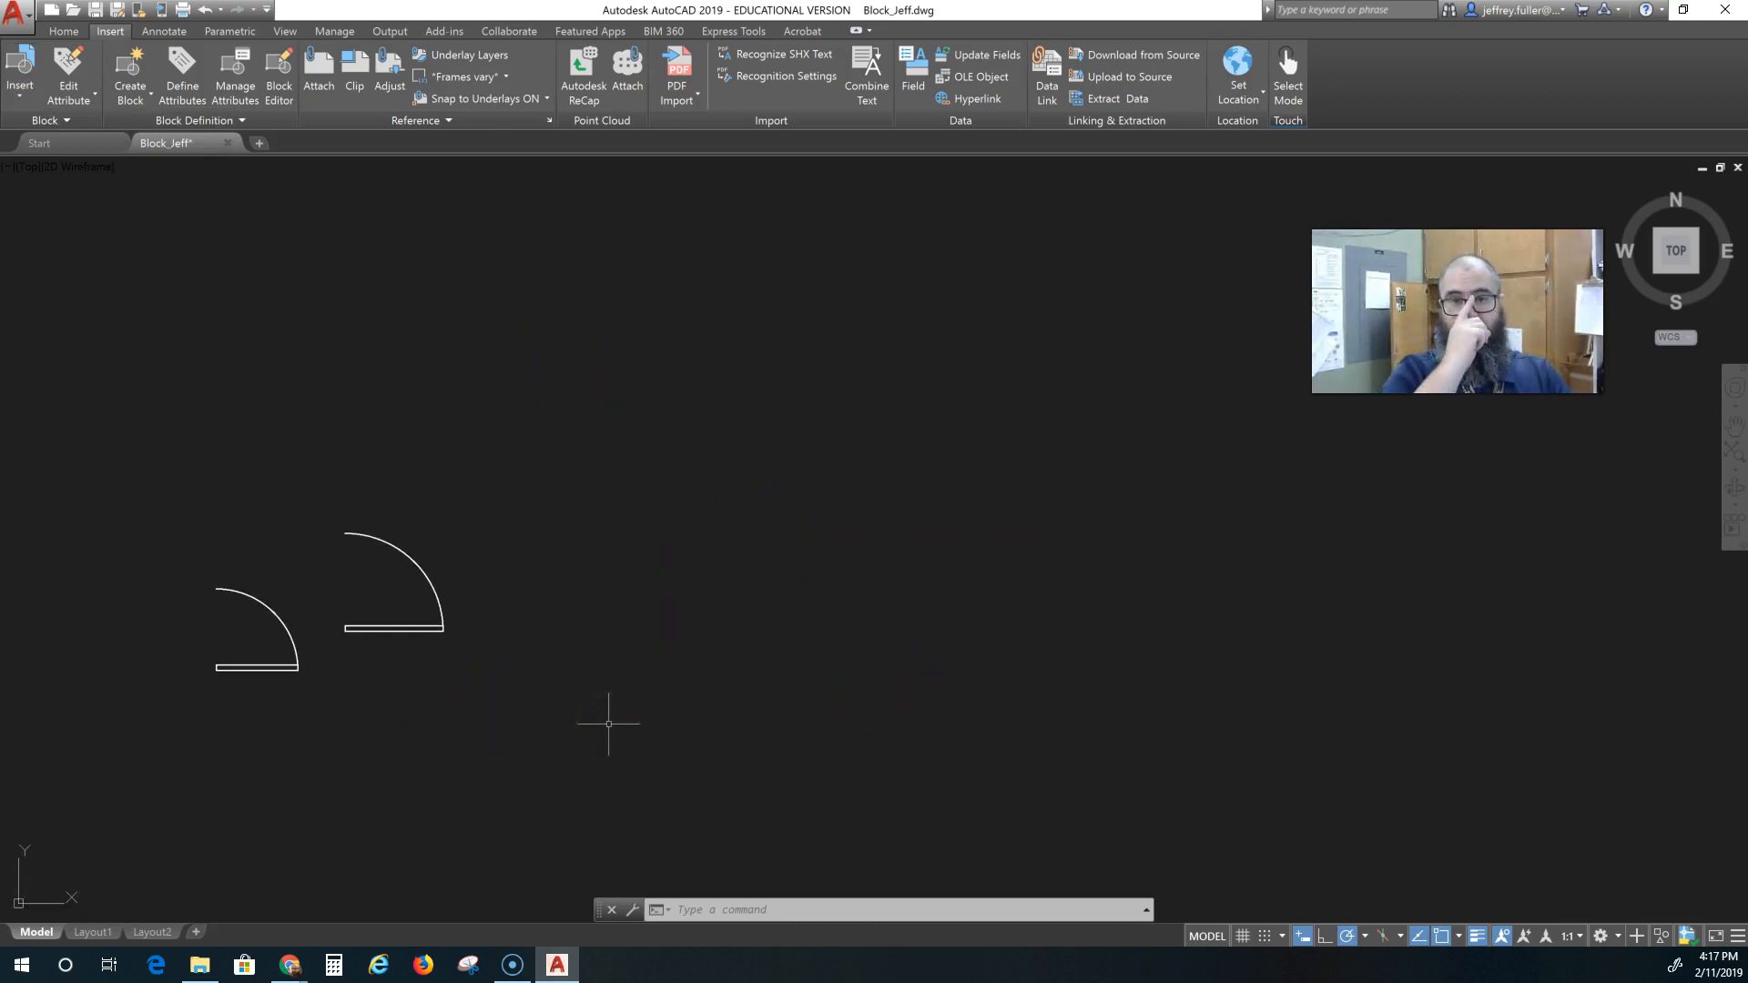